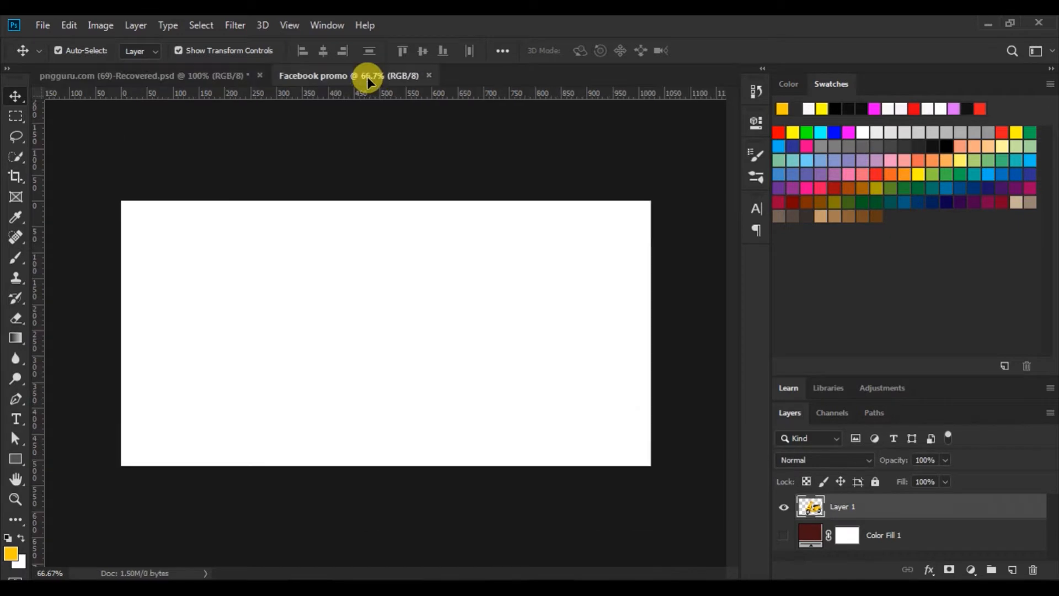
Scale the scooter to 85.5% and settle it on the right half of the banner
{"action": "left_click_drag", "start_coordinate": [469, 235], "coordinate": [538, 256]}
{"action": "left_click_drag", "start_coordinate": [641, 209], "coordinate": [597, 249]}
{"action": "mouse_move", "coordinate": [541, 360]}
{"action": "left_mouse_down"}
{"action": "mouse_move", "coordinate": [559, 333]}
{"action": "mouse_move", "coordinate": [555, 349]}
{"action": "left_mouse_up"}
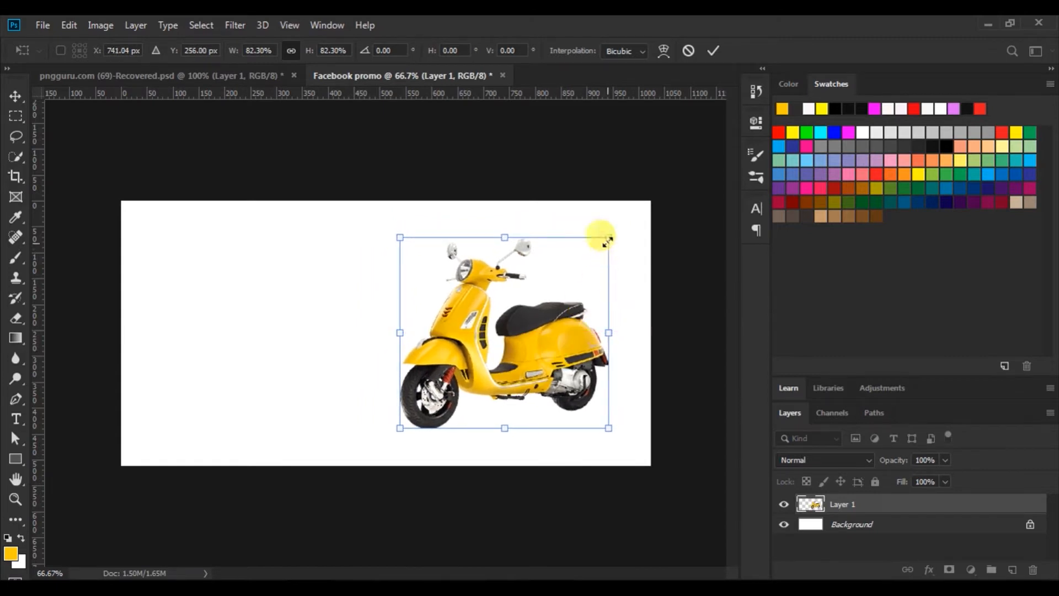
{"action": "left_click_drag", "start_coordinate": [612, 236], "coordinate": [618, 231]}
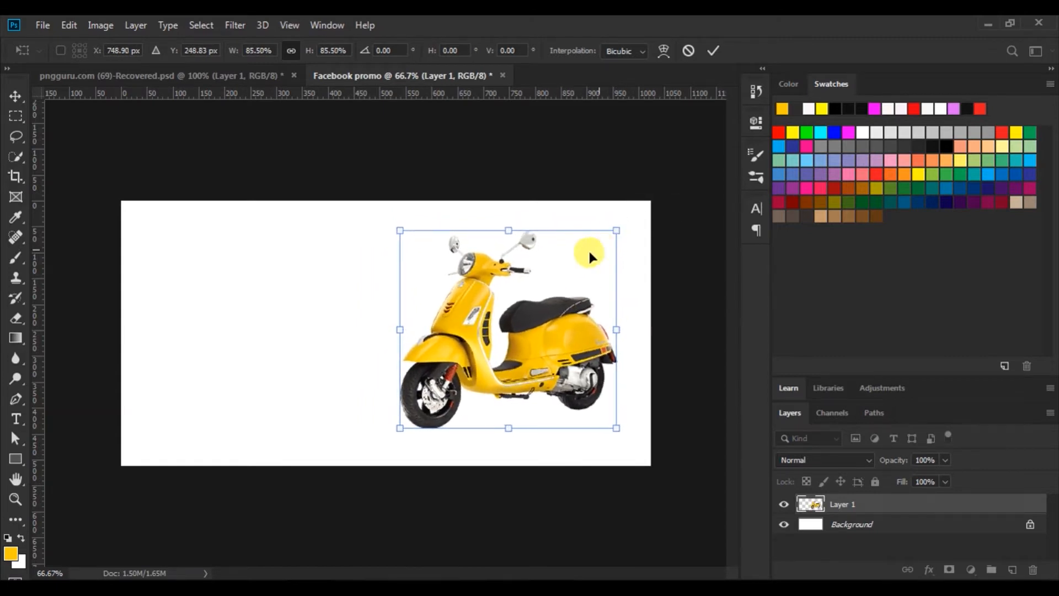
{"action": "left_click", "coordinate": [707, 52]}
{"action": "mouse_move", "coordinate": [576, 332]}
{"action": "left_mouse_down"}
{"action": "mouse_move", "coordinate": [564, 357]}
{"action": "mouse_move", "coordinate": [571, 338]}
{"action": "left_mouse_up"}
{"action": "left_click", "coordinate": [412, 172]}
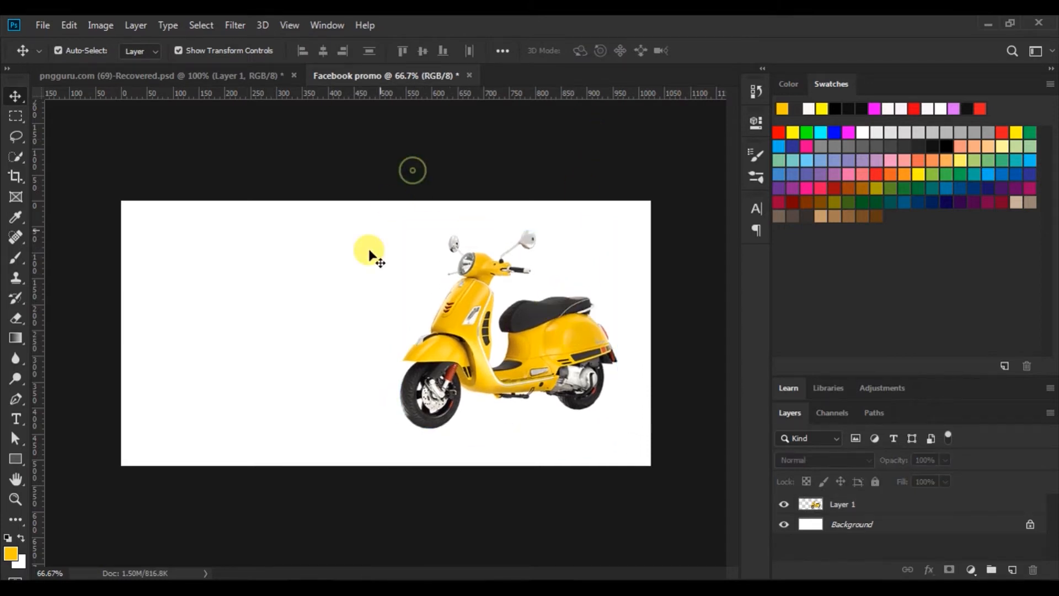
Draw a black Pen-tool shape over the right half with a slanted, curved bottom-left edge
{"action": "left_click", "coordinate": [14, 399]}
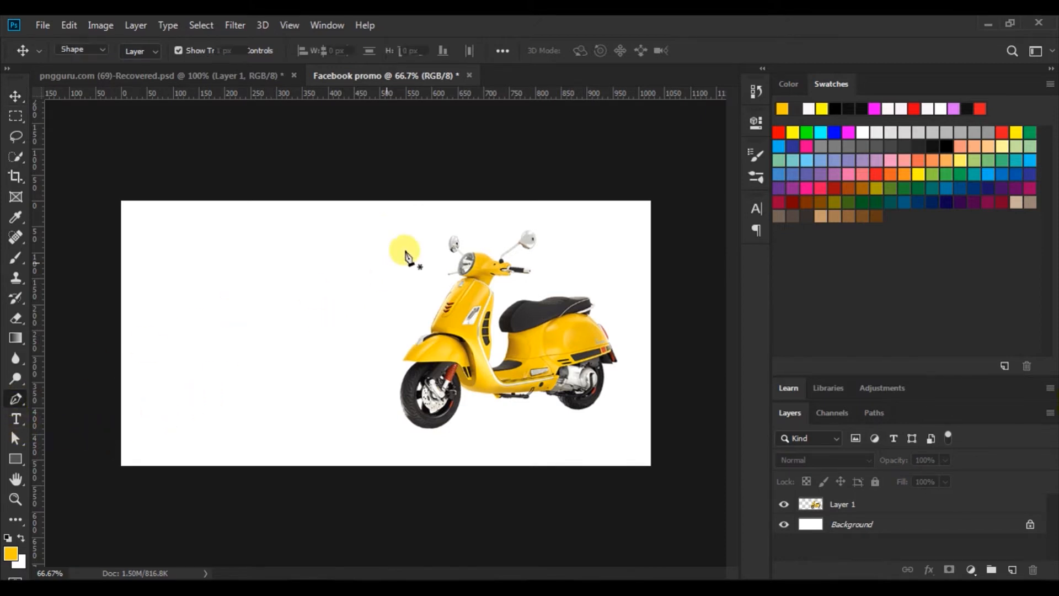
{"action": "left_click", "coordinate": [452, 196]}
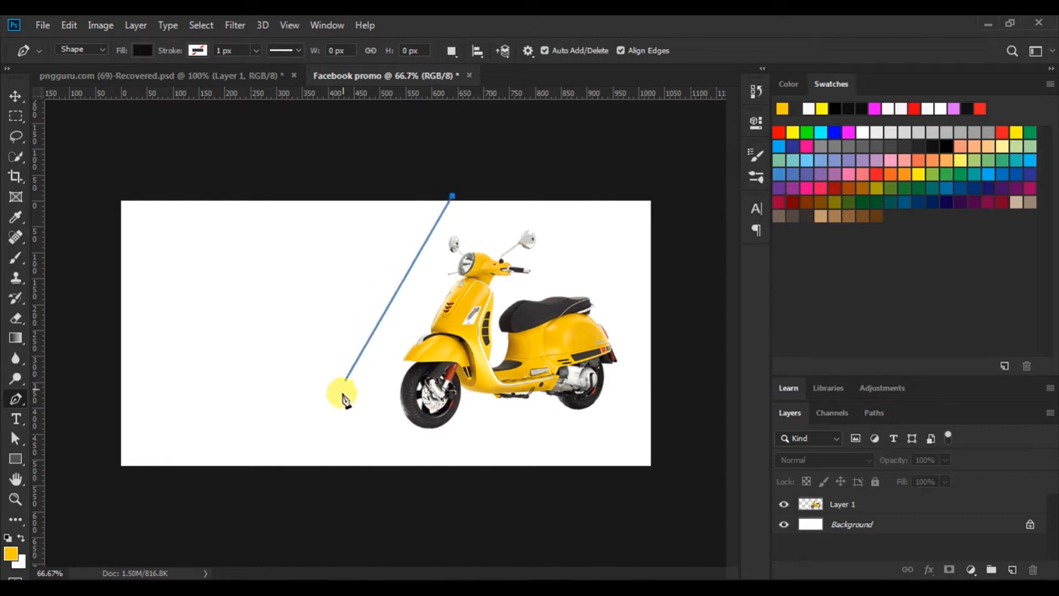
{"action": "left_click", "coordinate": [339, 411]}
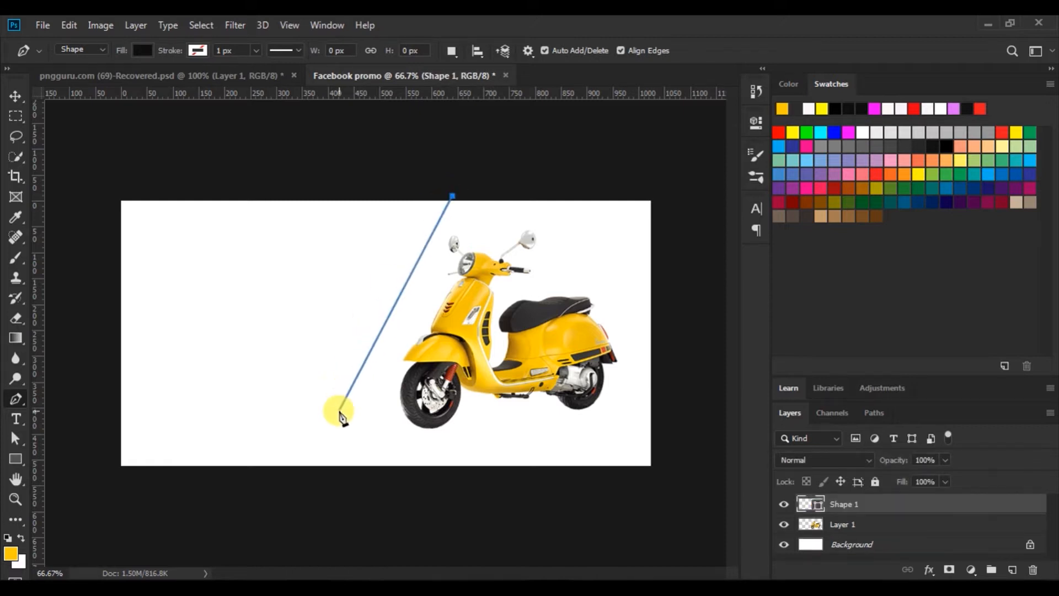
{"action": "left_click", "coordinate": [380, 471]}
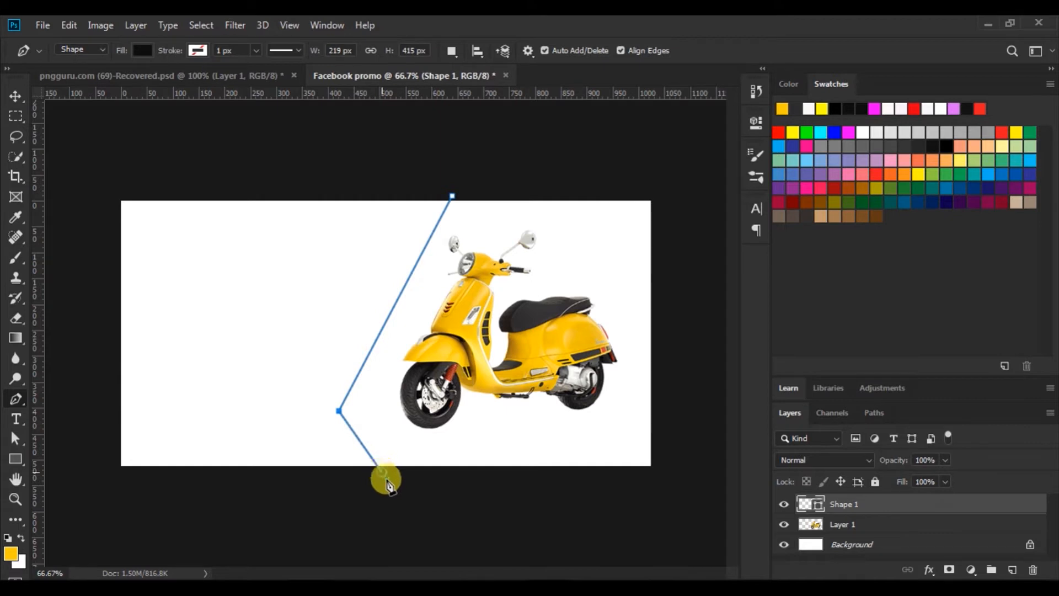
{"action": "left_click_drag", "start_coordinate": [388, 486], "coordinate": [453, 477]}
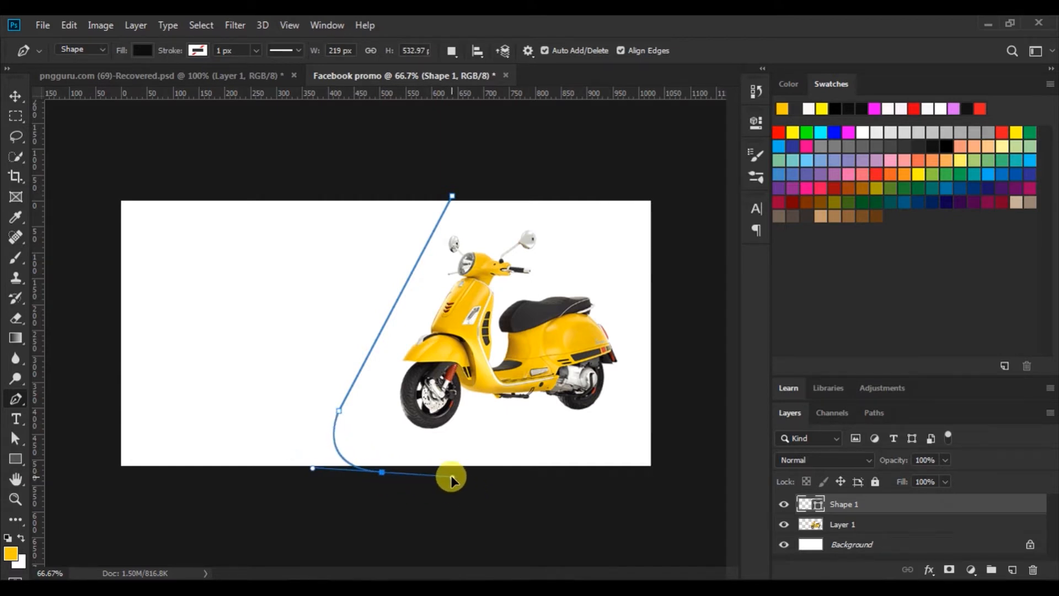
{"action": "left_click", "coordinate": [381, 473]}
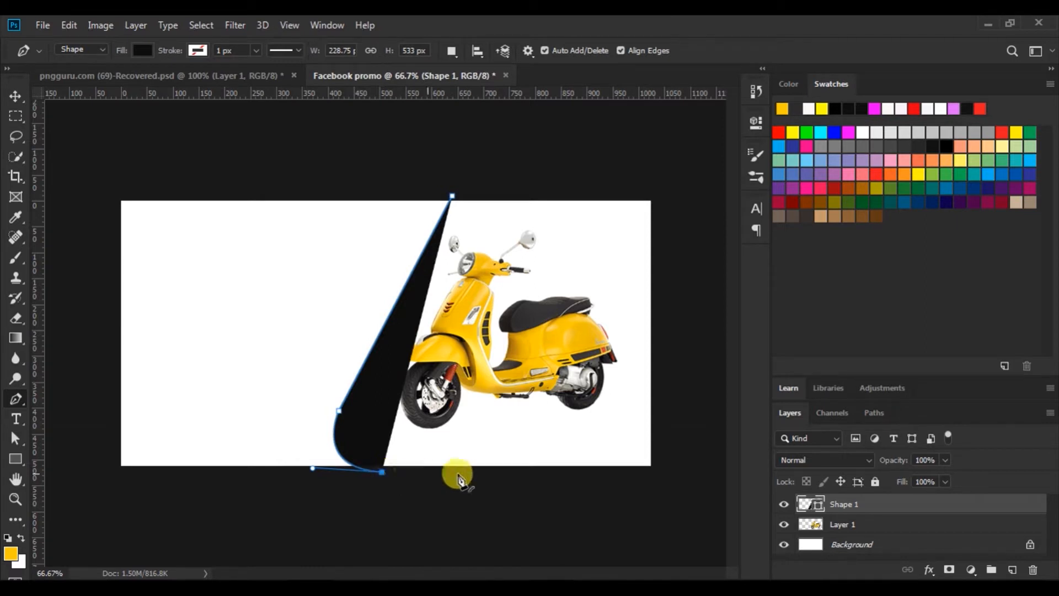
{"action": "left_click", "coordinate": [664, 472]}
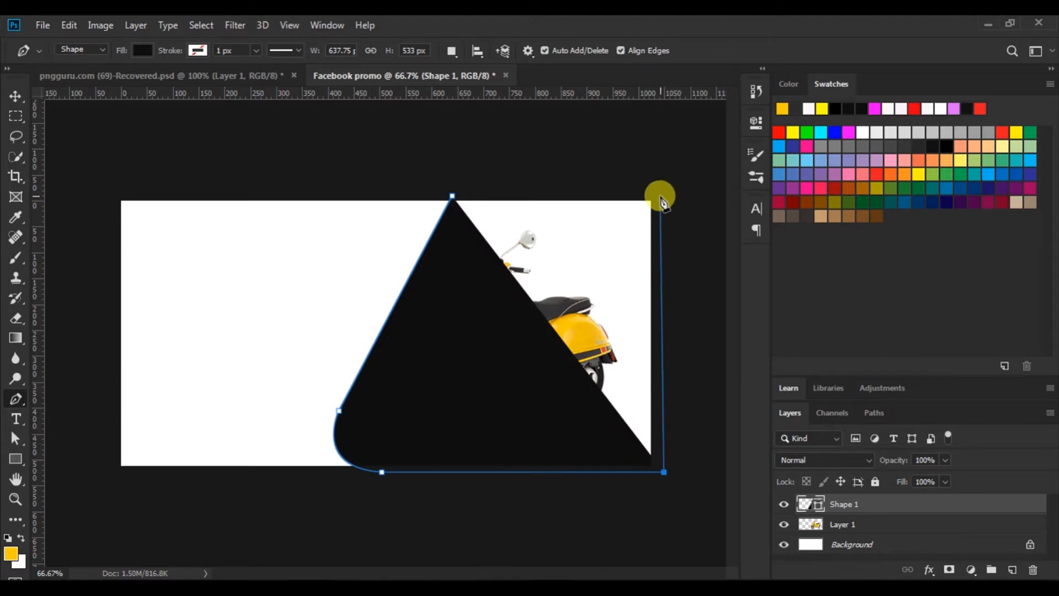
{"action": "left_click", "coordinate": [660, 196]}
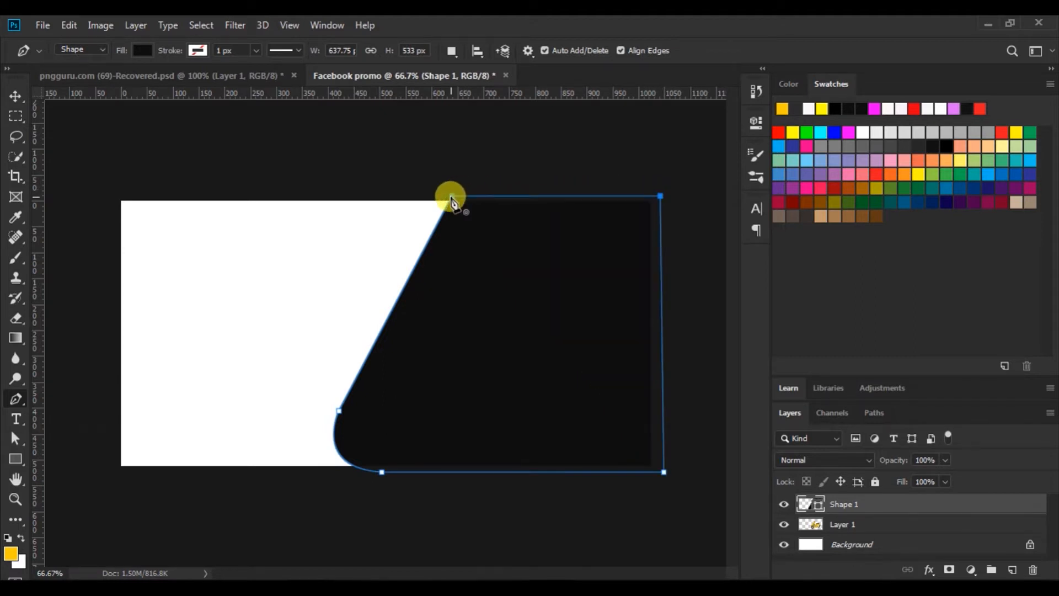
{"action": "left_click", "coordinate": [451, 198]}
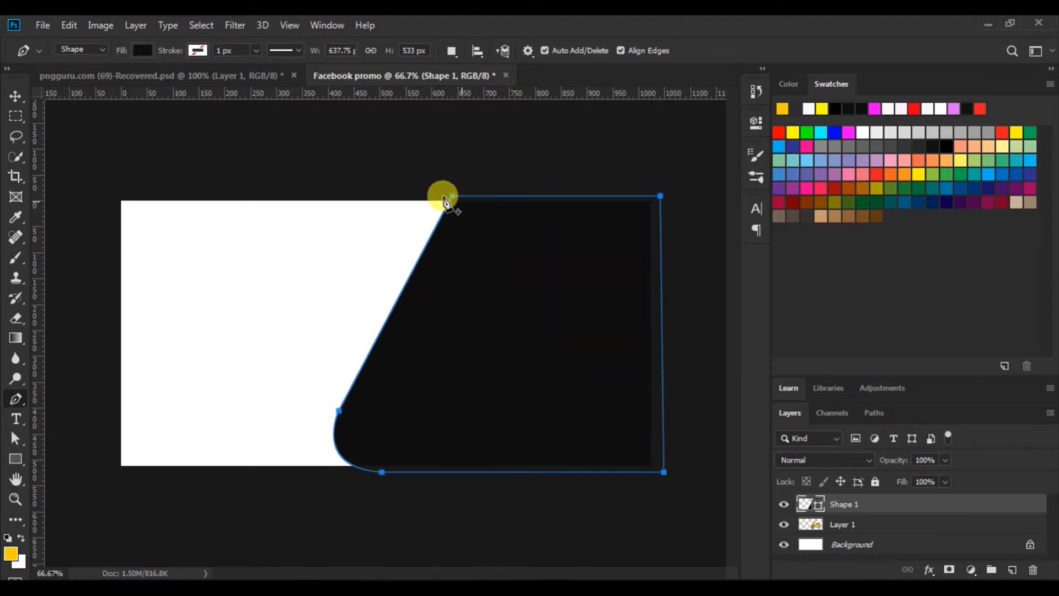
{"action": "left_click", "coordinate": [15, 97]}
Place Shape 1 beneath the scooter layer and fill it dark grey #2e2c2d
{"action": "left_click_drag", "start_coordinate": [802, 503], "coordinate": [806, 543]}
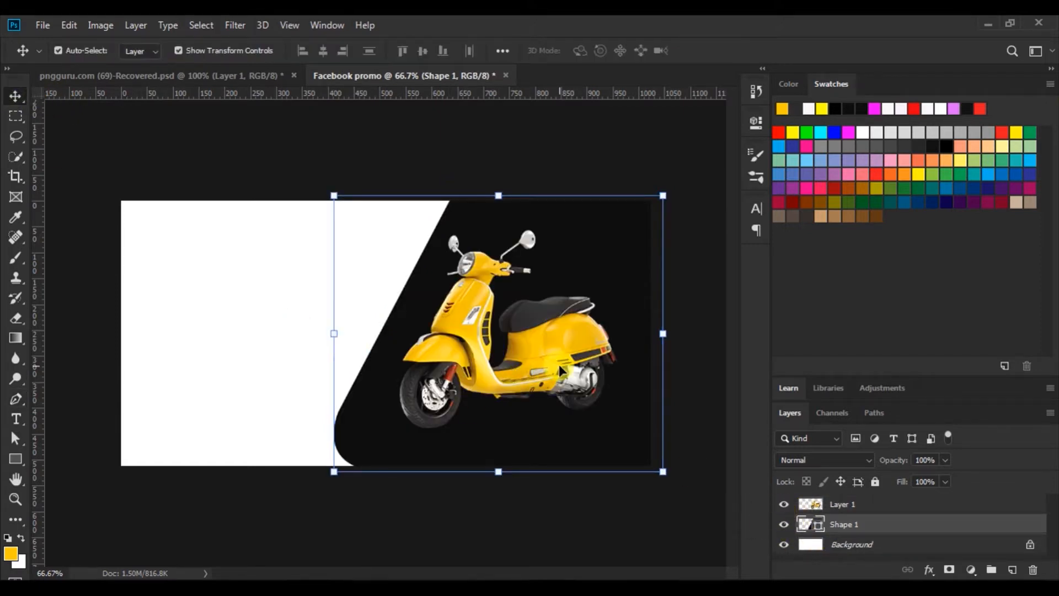
{"action": "double_click", "coordinate": [819, 525]}
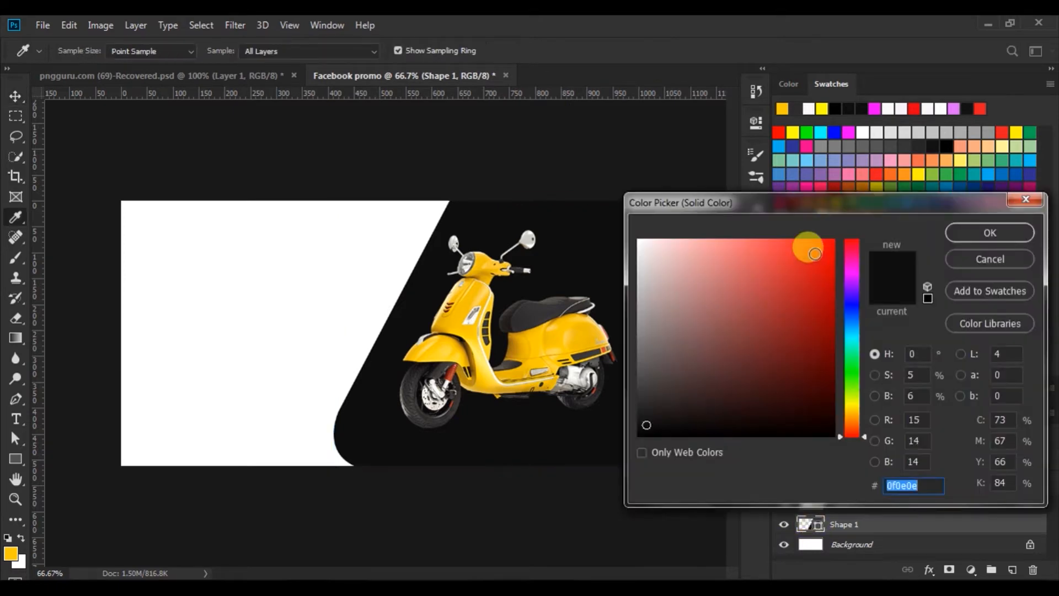
{"action": "left_click_drag", "start_coordinate": [796, 107], "coordinate": [788, 126]}
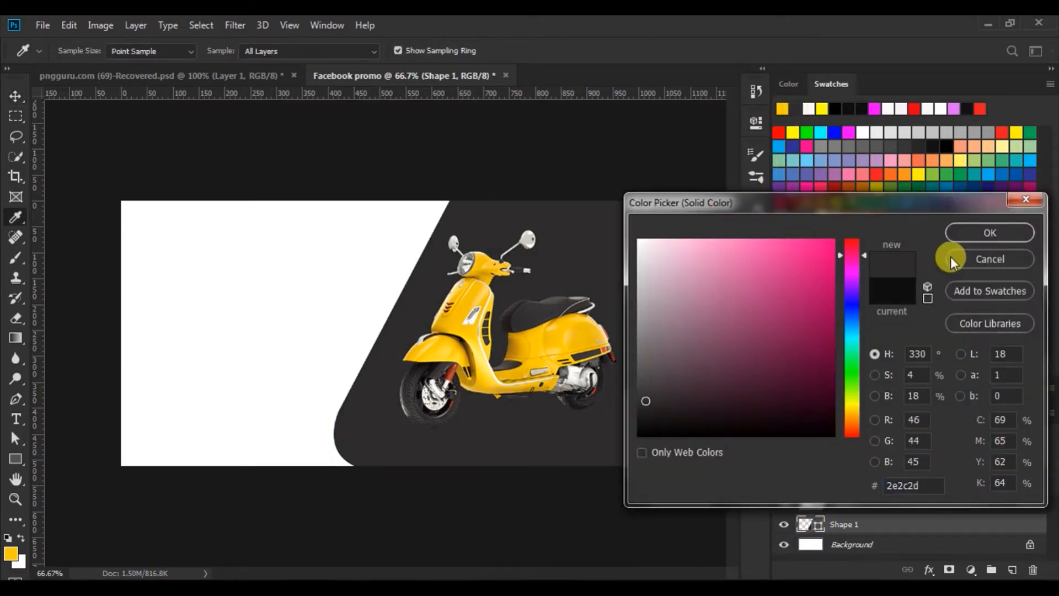
{"action": "left_click", "coordinate": [976, 231]}
Enlarge the scooter to 107.3% and reposition it lower-left on the grey shape
{"action": "key", "text": "v"}
{"action": "left_click", "coordinate": [491, 159]}
{"action": "left_click_drag", "start_coordinate": [449, 349], "coordinate": [462, 348]}
{"action": "left_click_drag", "start_coordinate": [618, 244], "coordinate": [632, 229]}
{"action": "left_click_drag", "start_coordinate": [574, 326], "coordinate": [560, 346]}
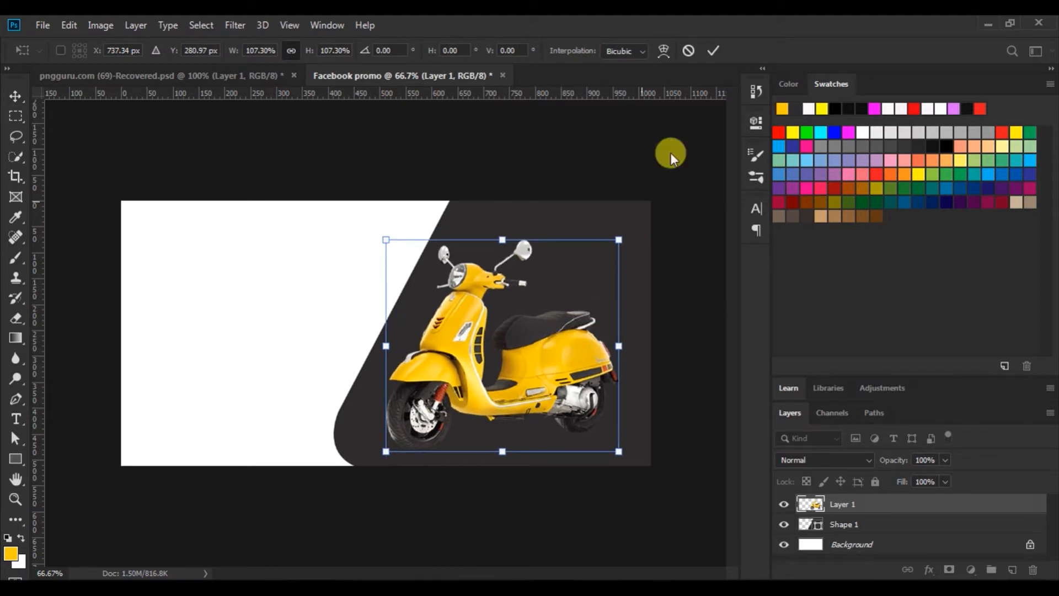
{"action": "left_click", "coordinate": [711, 51]}
{"action": "left_click", "coordinate": [831, 544]}
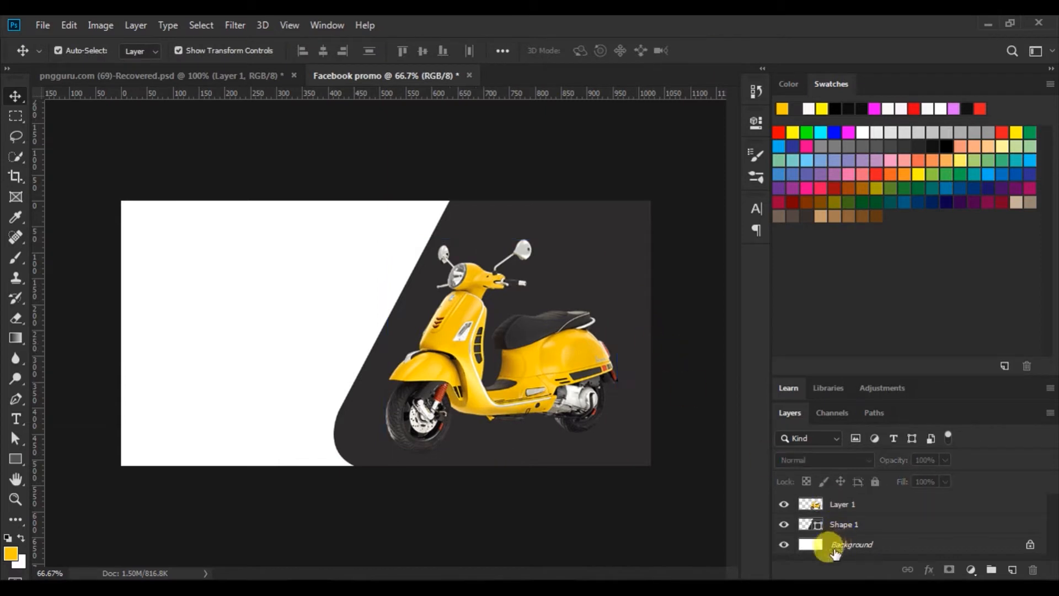
Draw a canvas-sized Rectangle 1 above Background and fill it yellow #fdcb01
{"action": "left_click", "coordinate": [813, 546]}
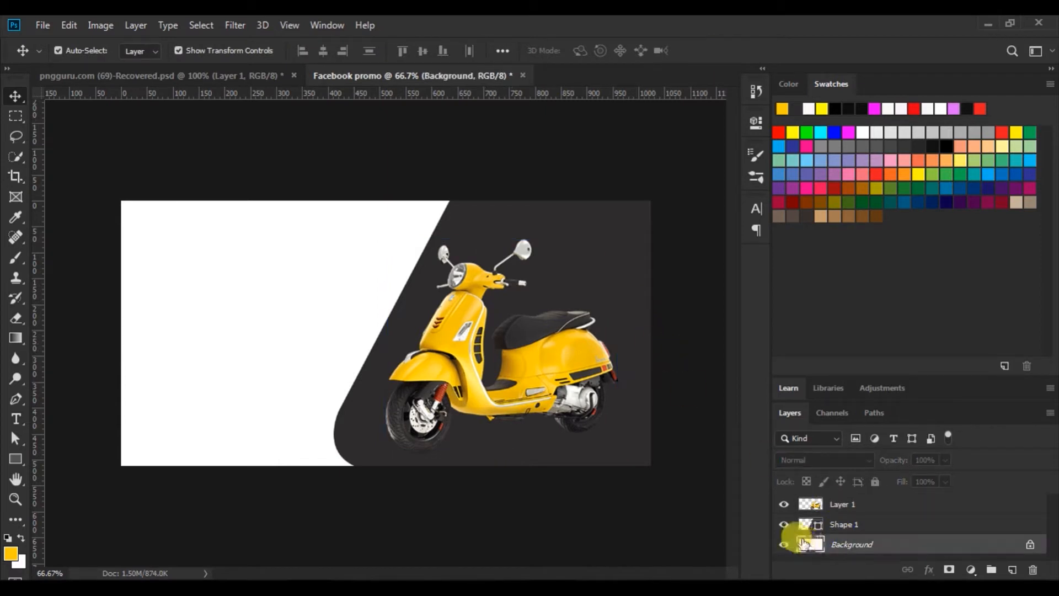
{"action": "left_click", "coordinate": [15, 458]}
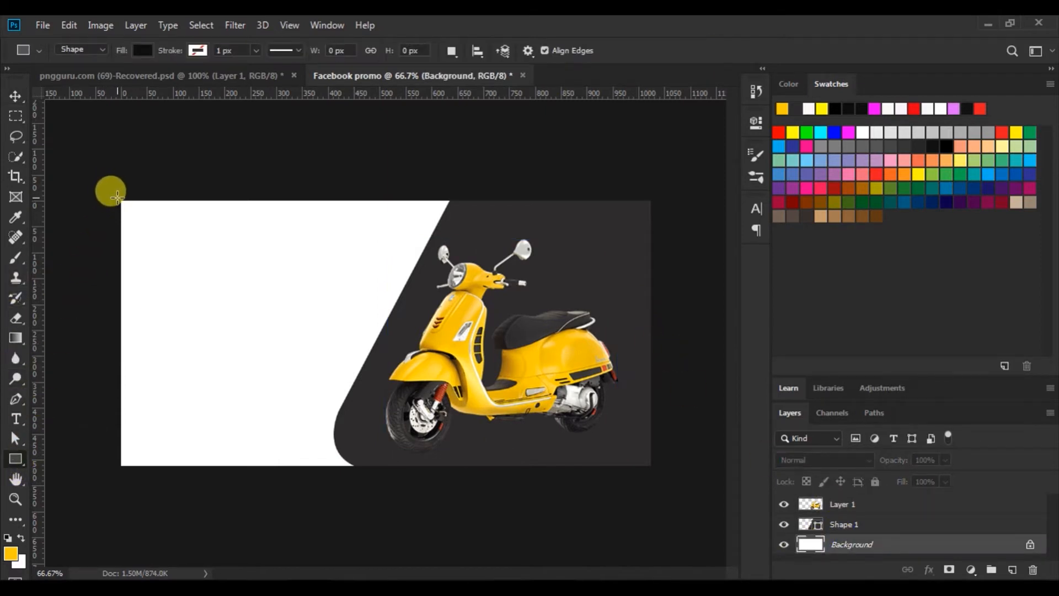
{"action": "left_click_drag", "start_coordinate": [117, 196], "coordinate": [651, 469]}
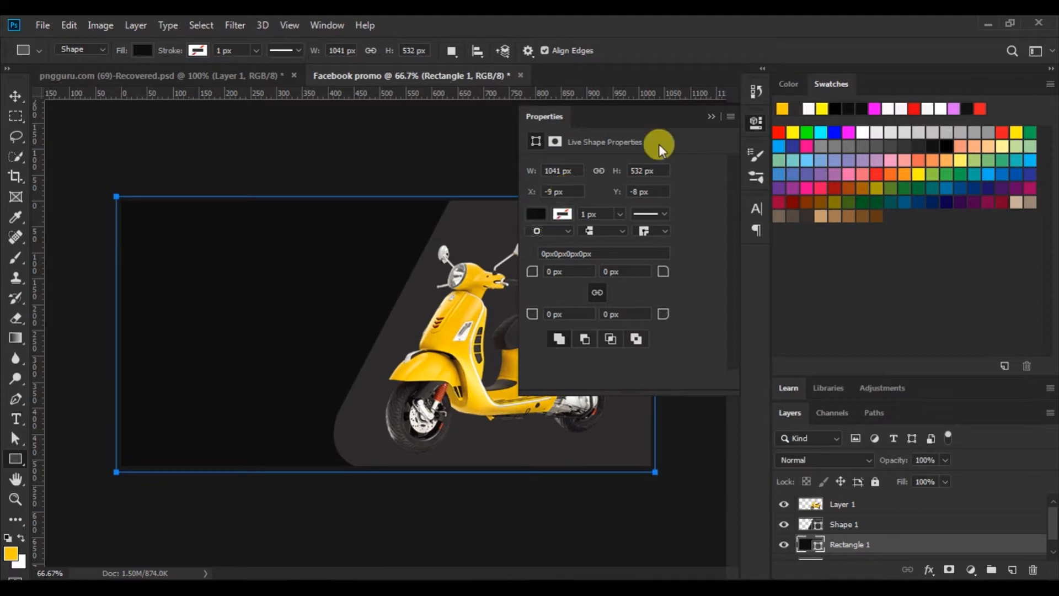
{"action": "left_click", "coordinate": [712, 116]}
{"action": "key", "text": "i"}
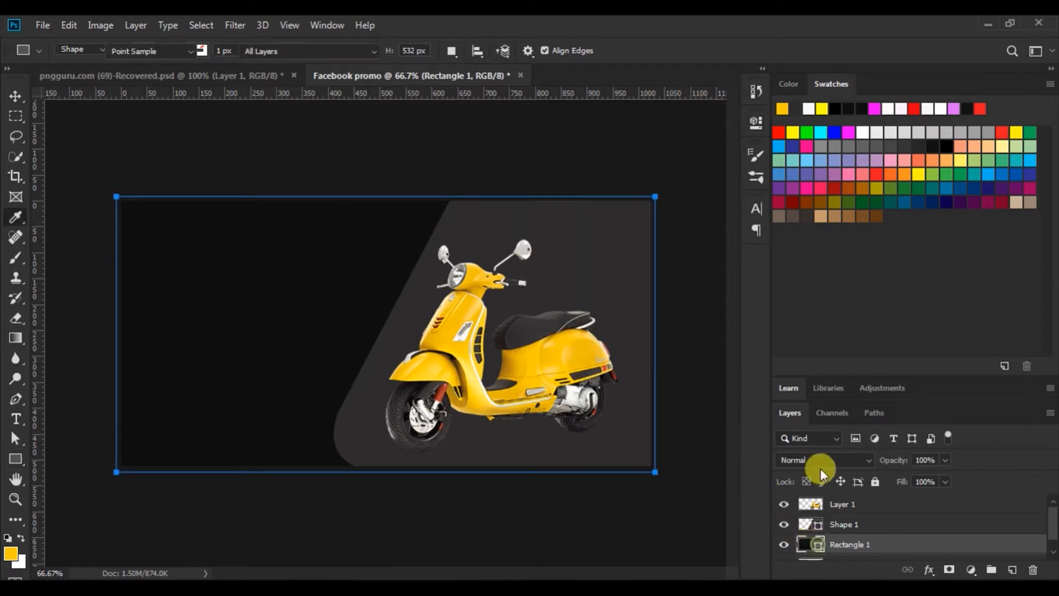
{"action": "double_click", "coordinate": [819, 546]}
{"action": "left_click", "coordinate": [782, 108]}
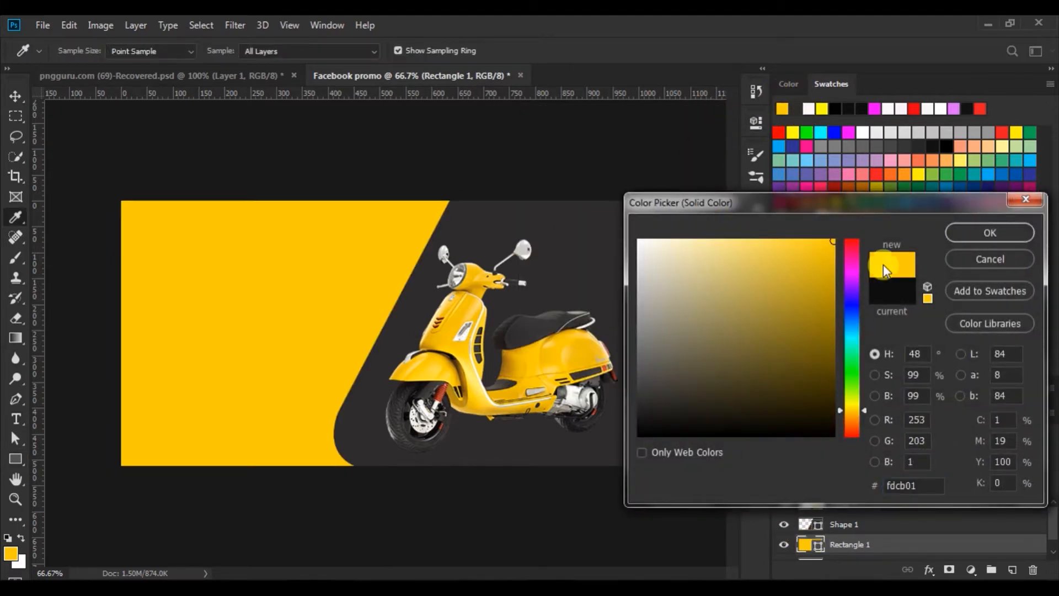
{"action": "left_click", "coordinate": [983, 231]}
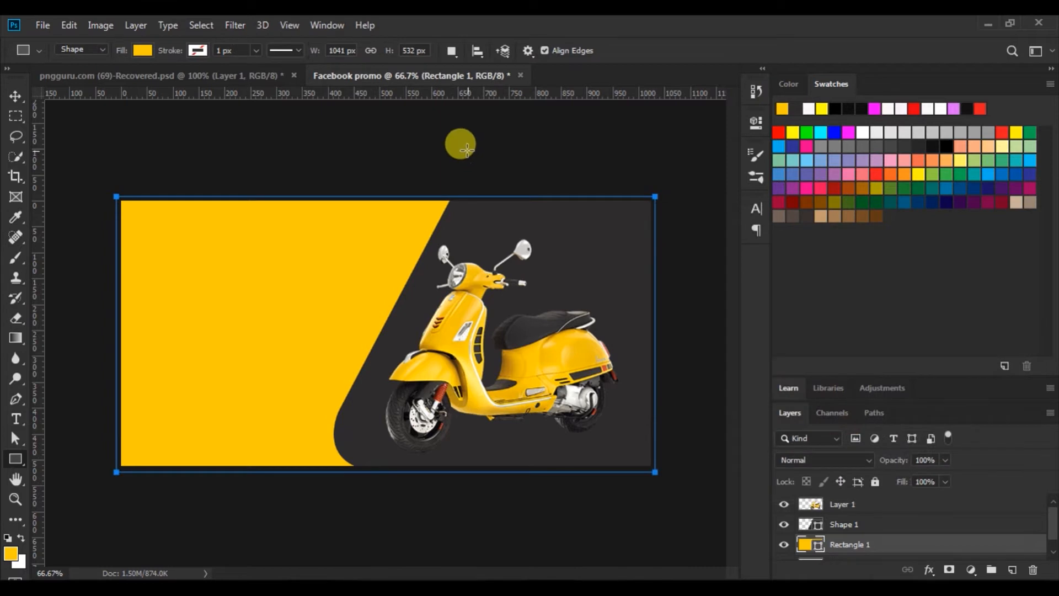
{"action": "left_click", "coordinate": [11, 97]}
{"action": "left_click", "coordinate": [320, 152]}
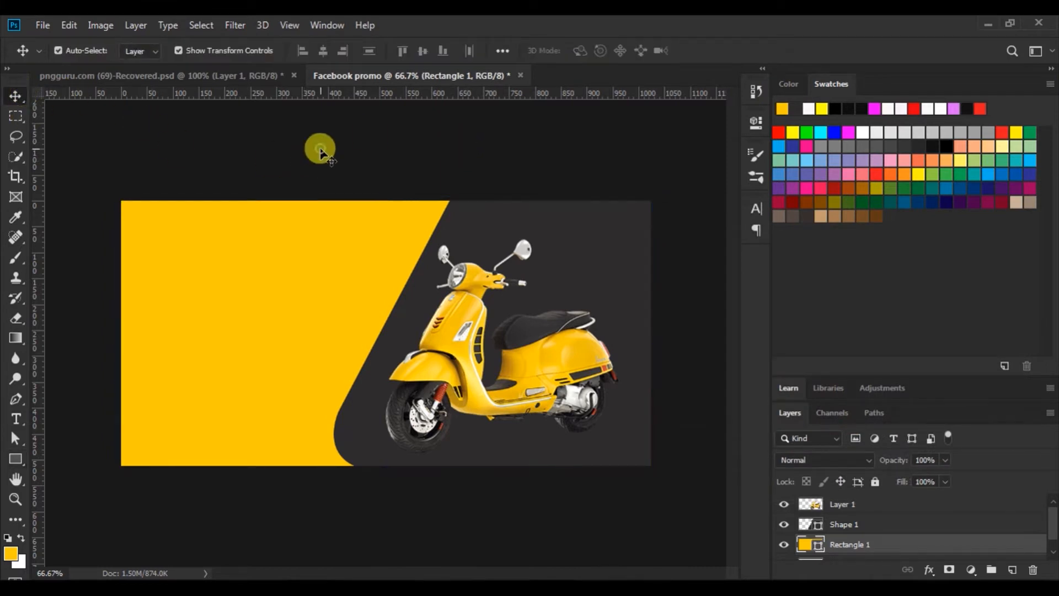
Shift the dark grey shape 17 px left and place its copy beneath the original
{"action": "left_click", "coordinate": [572, 290]}
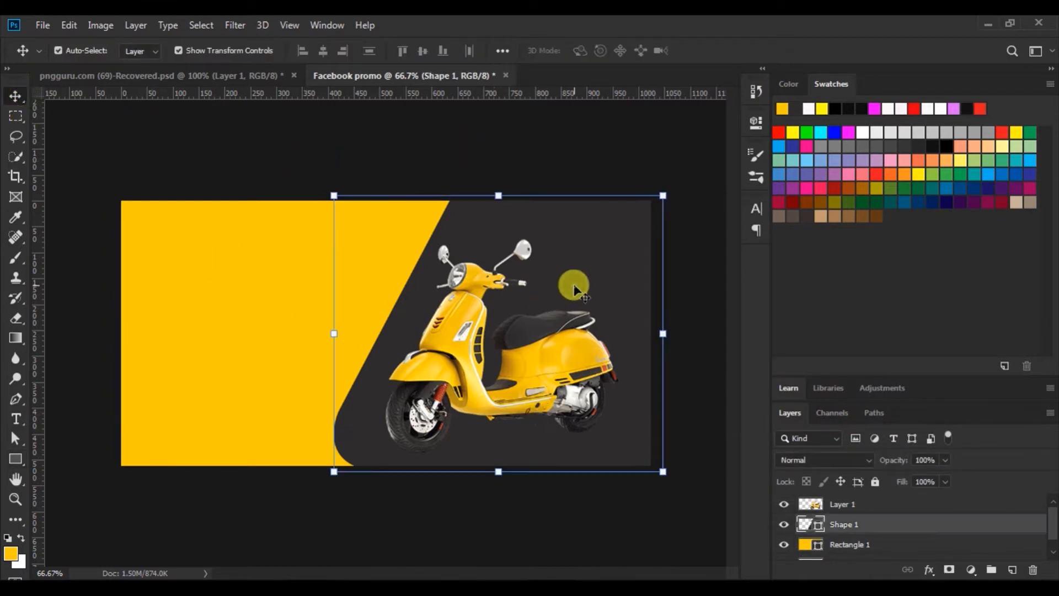
{"action": "left_click_drag", "start_coordinate": [574, 288], "coordinate": [557, 284]}
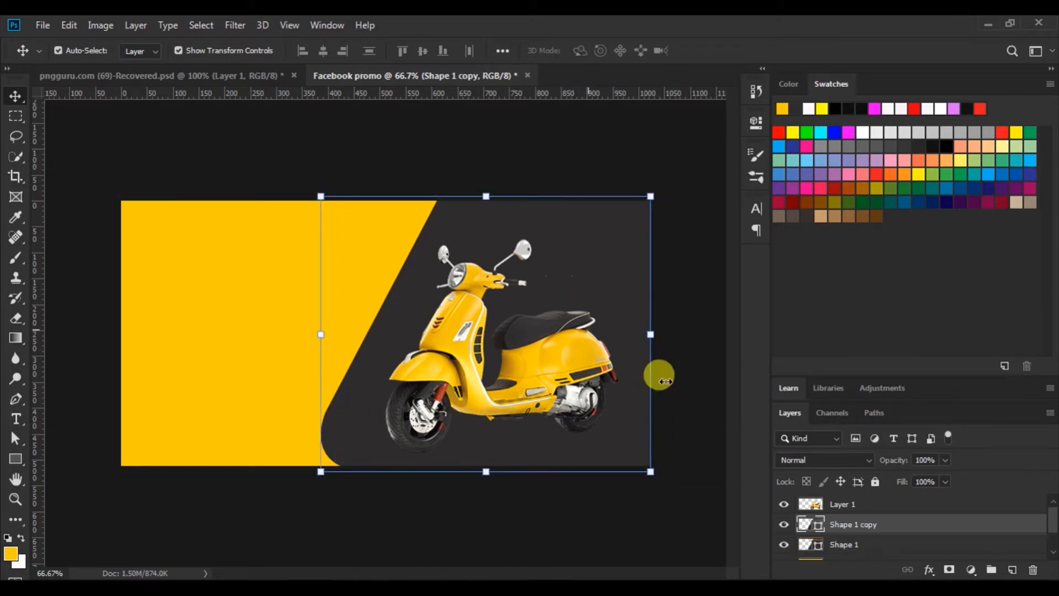
{"action": "left_click_drag", "start_coordinate": [811, 525], "coordinate": [807, 545]}
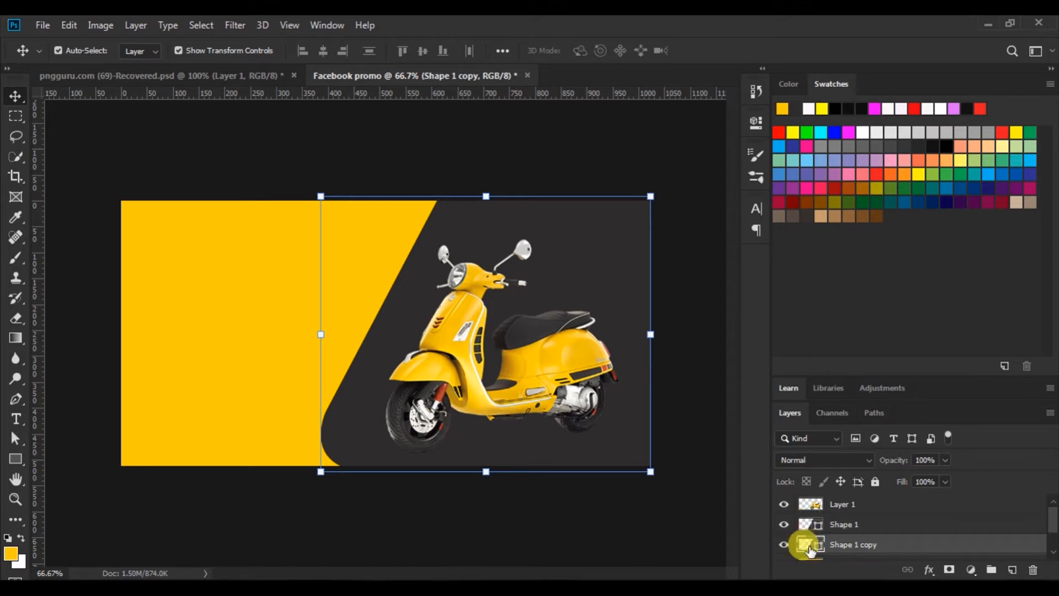
Give Shape 1 copy no fill and a white 4.43 px stroke
{"action": "left_click", "coordinate": [15, 459]}
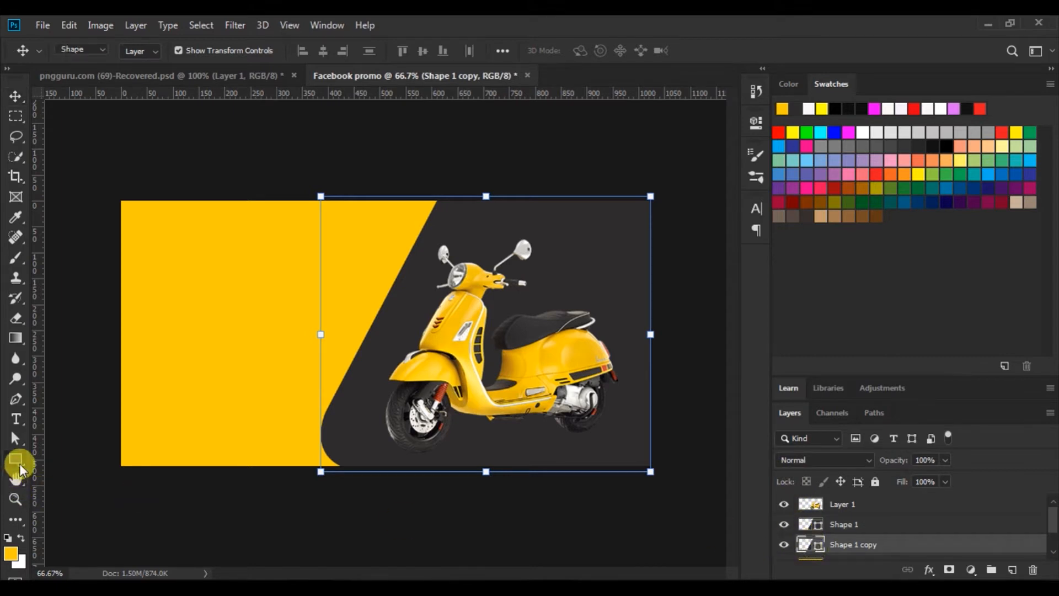
{"action": "left_click", "coordinate": [150, 49]}
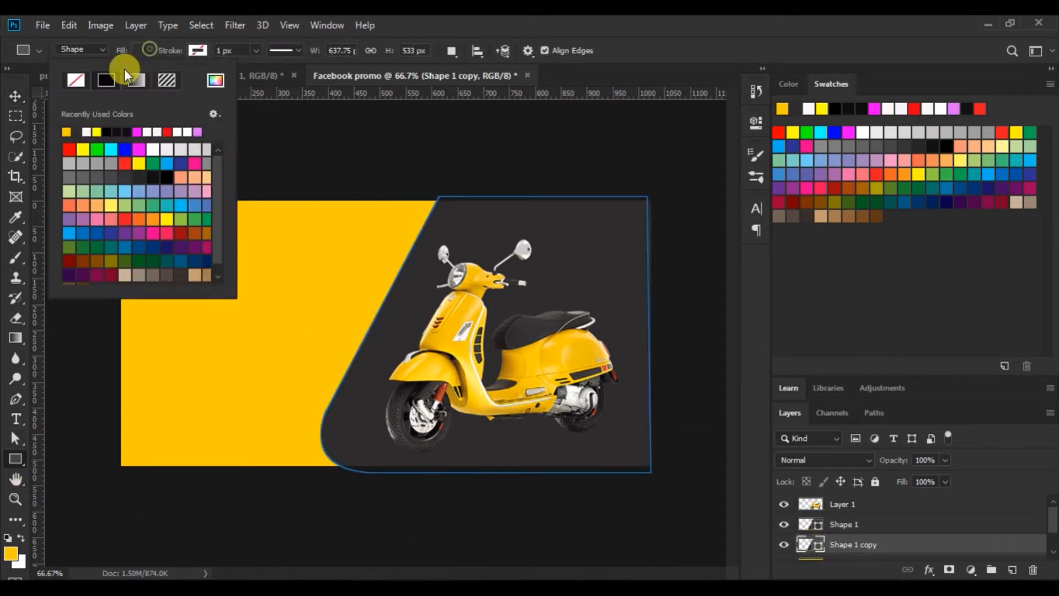
{"action": "left_click", "coordinate": [71, 80]}
{"action": "left_click", "coordinate": [199, 50]}
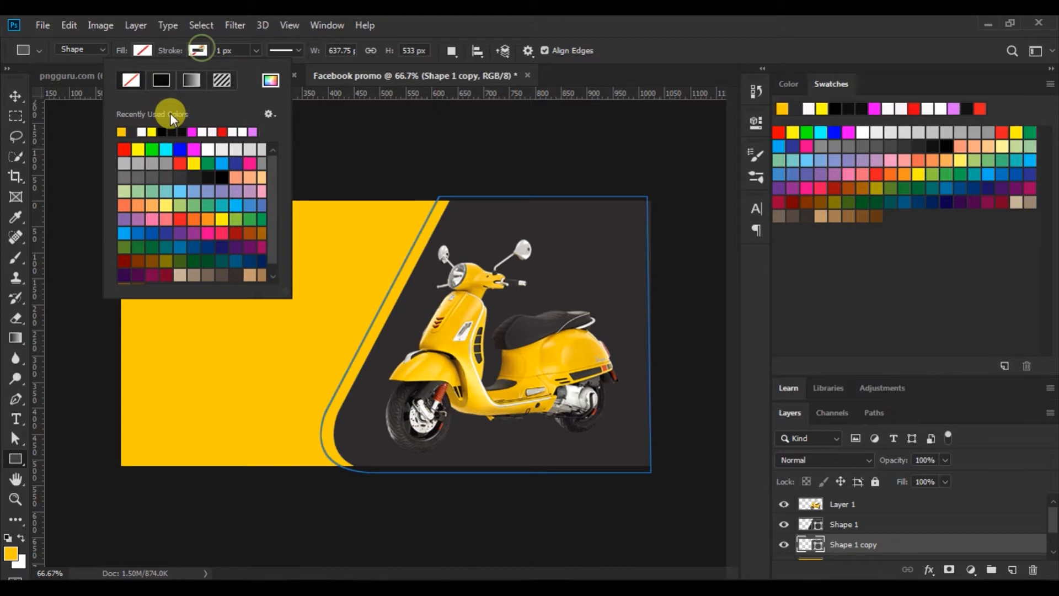
{"action": "left_click", "coordinate": [143, 132]}
{"action": "left_click", "coordinate": [253, 51]}
{"action": "left_click_drag", "start_coordinate": [261, 69], "coordinate": [261, 69]}
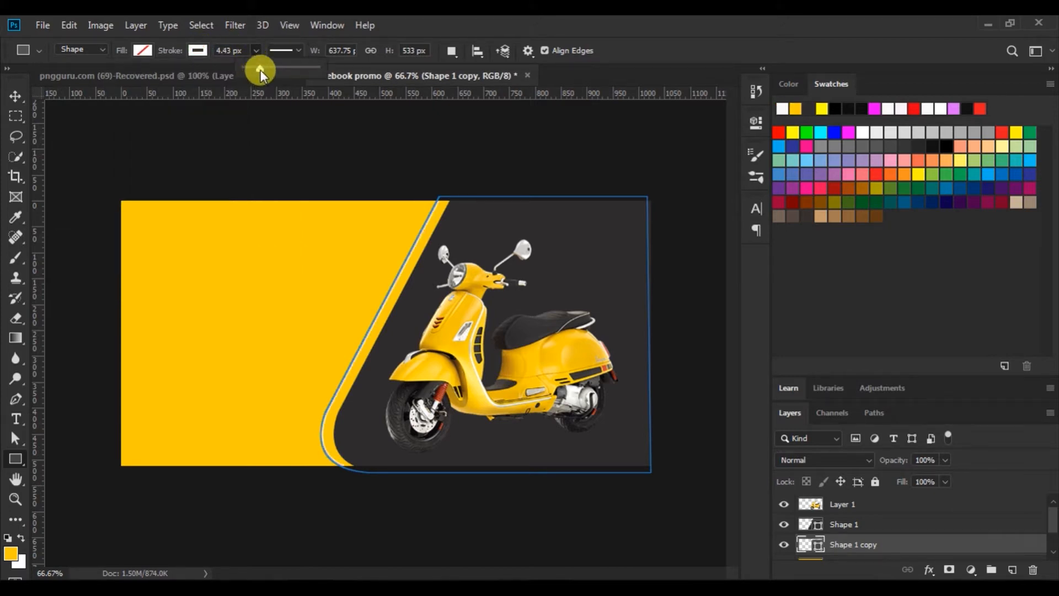
{"action": "left_click", "coordinate": [16, 96]}
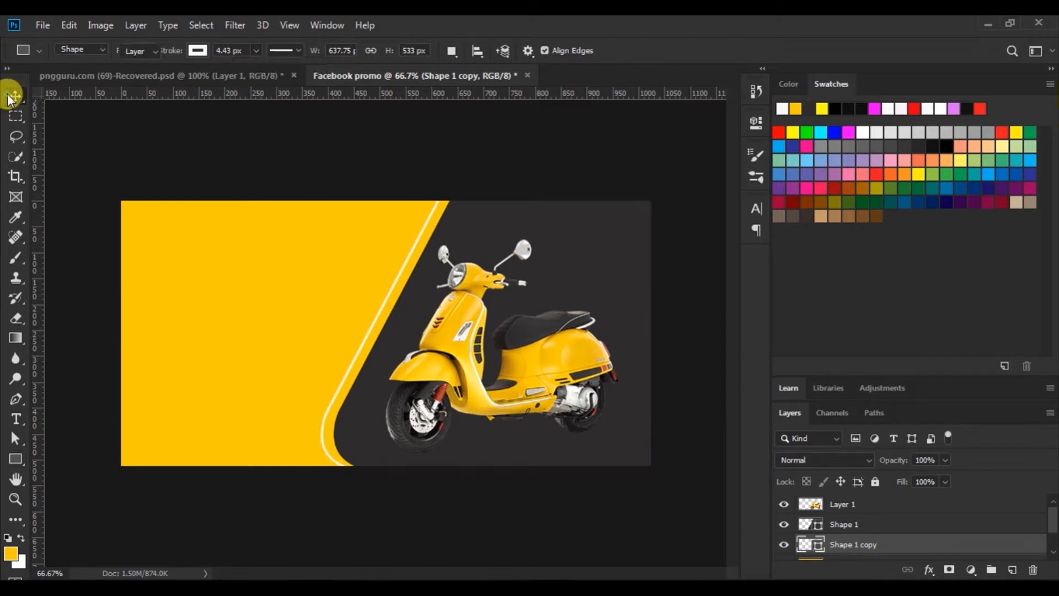
Shift the white outline slightly right, then rotate the scooter -0.97° and nudge it right
{"action": "left_click_drag", "start_coordinate": [387, 308], "coordinate": [390, 305]}
{"action": "left_click", "coordinate": [286, 163]}
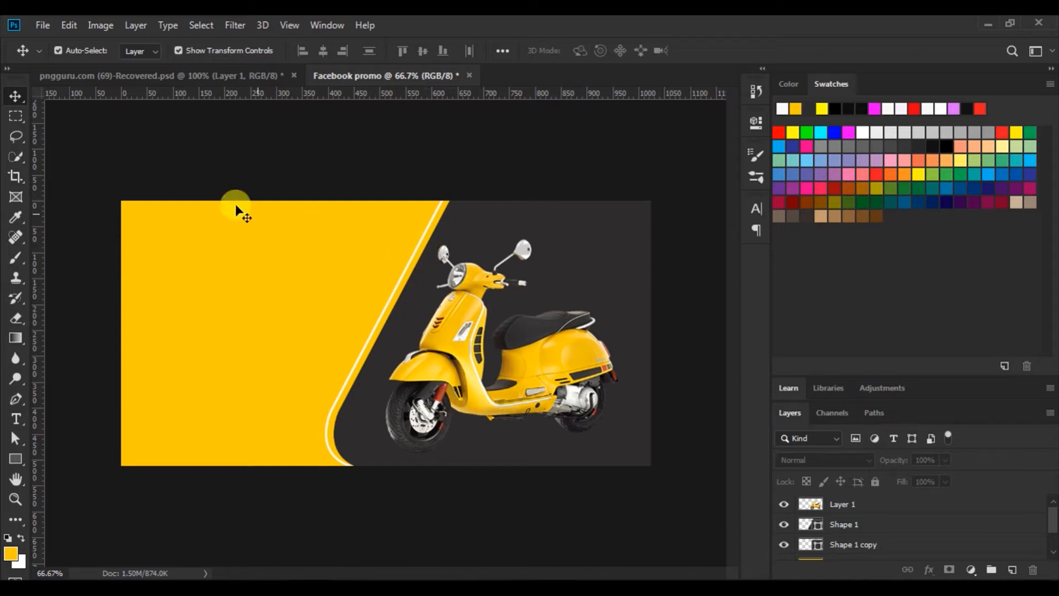
{"action": "left_click", "coordinate": [549, 380]}
{"action": "left_click_drag", "start_coordinate": [368, 230], "coordinate": [370, 236]}
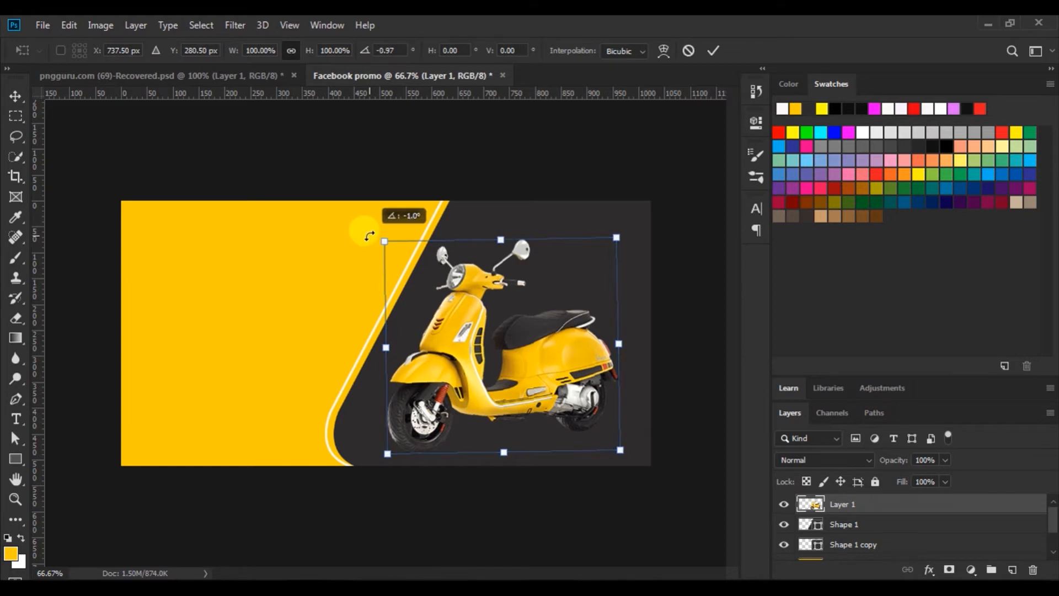
{"action": "left_click_drag", "start_coordinate": [535, 363], "coordinate": [535, 356]}
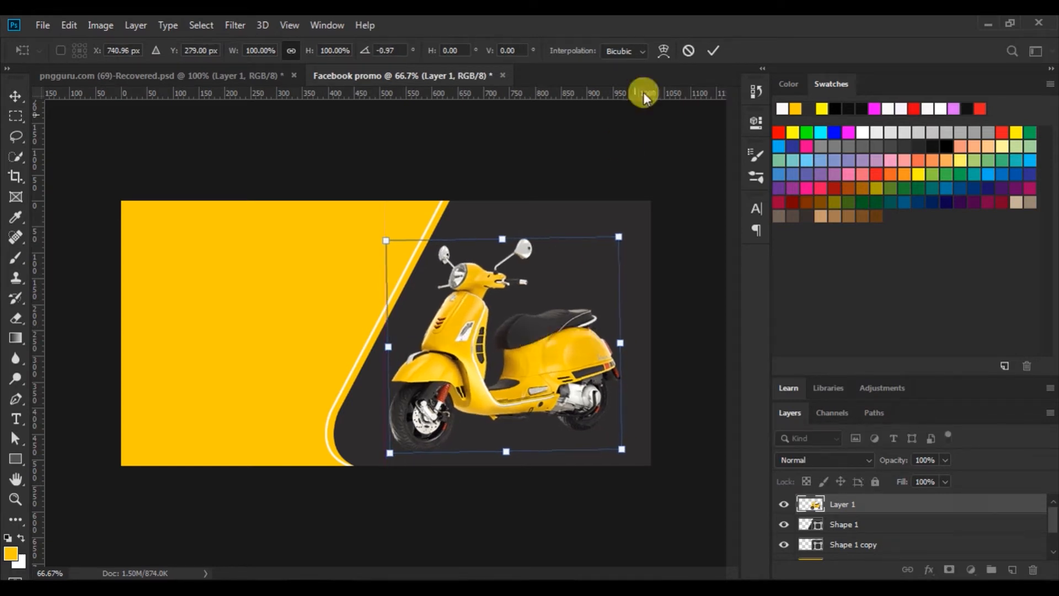
{"action": "left_click", "coordinate": [713, 49]}
{"action": "left_click", "coordinate": [597, 158]}
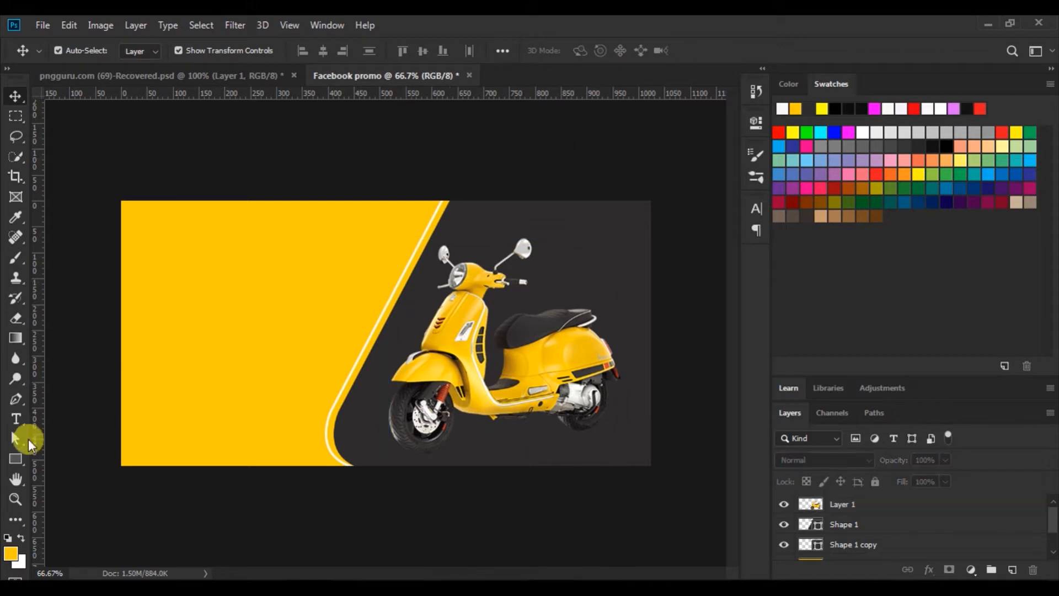
Type 'PIAGGIO' in near-black 60 pt text in the yellow area
{"action": "left_click", "coordinate": [15, 418]}
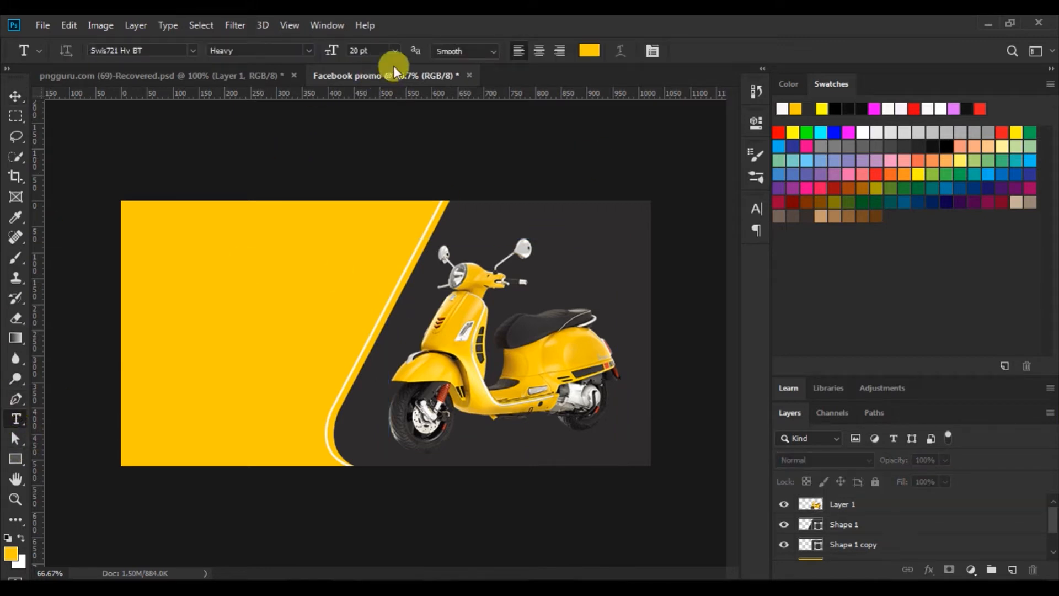
{"action": "left_click", "coordinate": [393, 48]}
{"action": "left_click", "coordinate": [373, 237]}
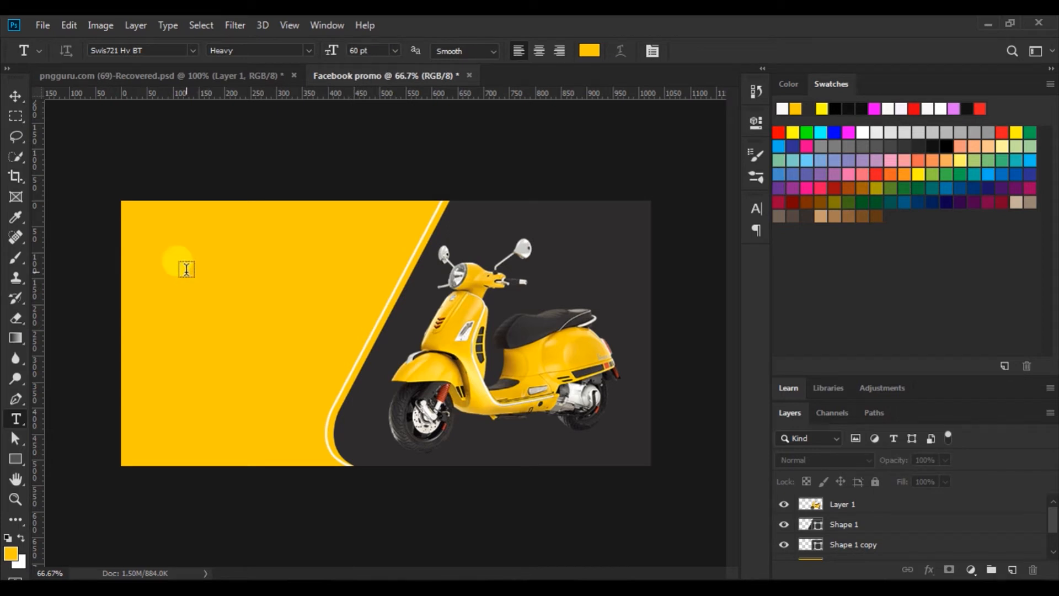
{"action": "left_click", "coordinate": [230, 315]}
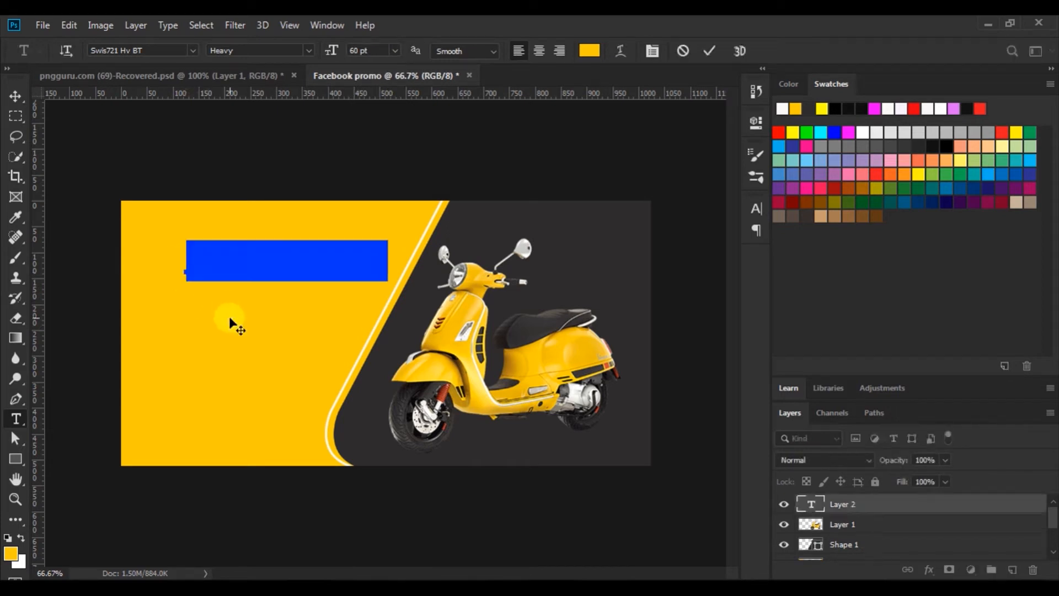
{"action": "left_click", "coordinate": [588, 51]}
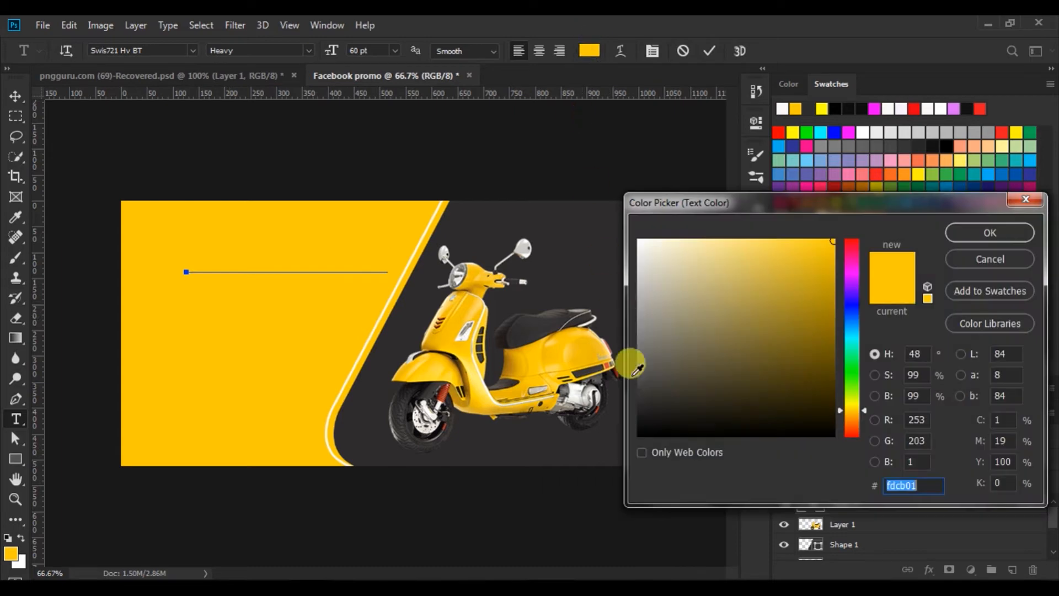
{"action": "left_click", "coordinate": [644, 434]}
{"action": "left_click", "coordinate": [990, 232]}
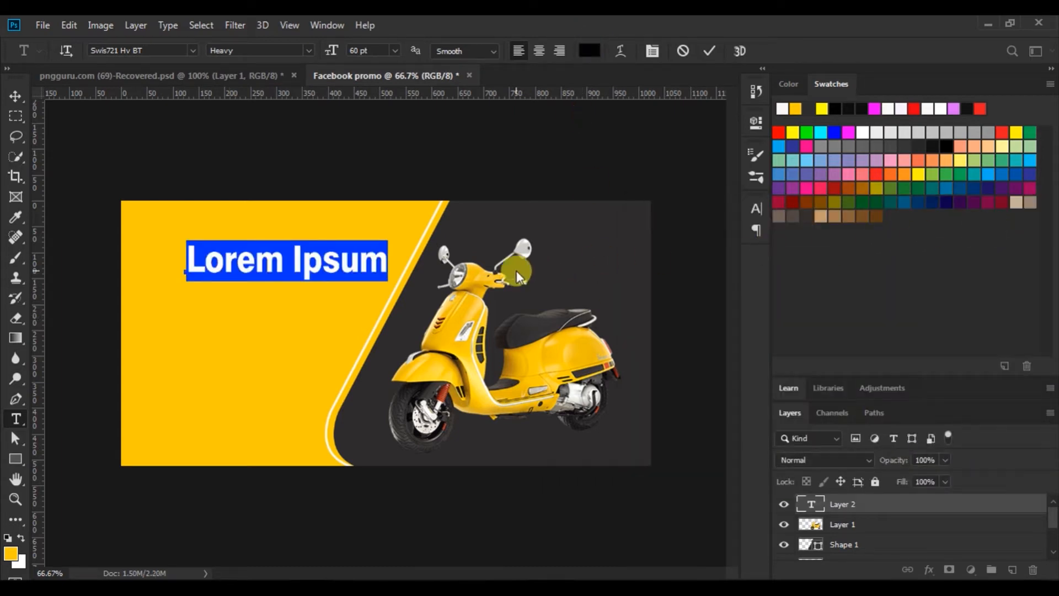
{"action": "type", "text": "Pl"}
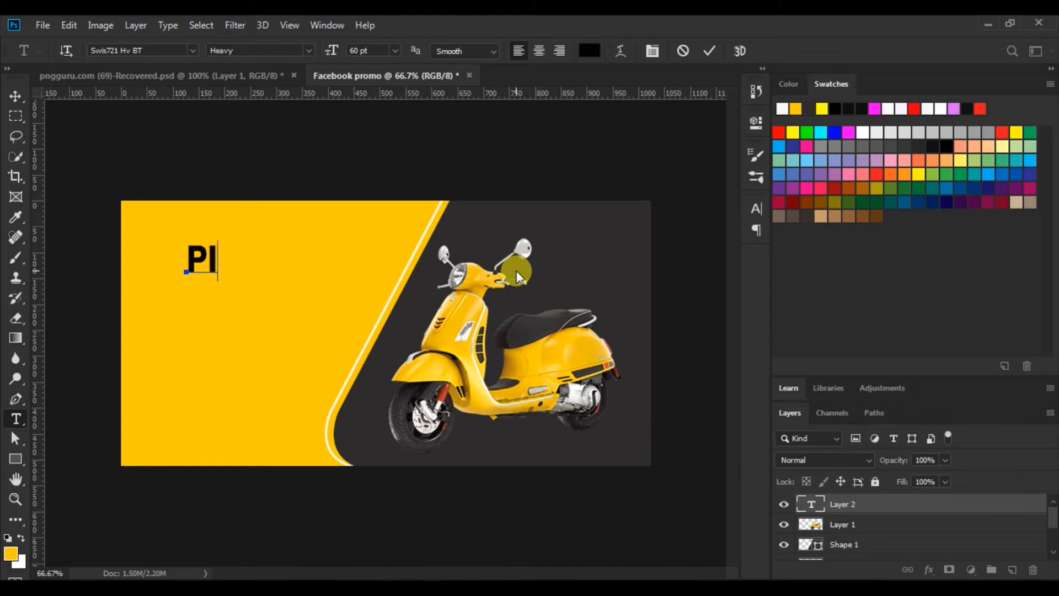
{"action": "type", "text": "AGGIO"}
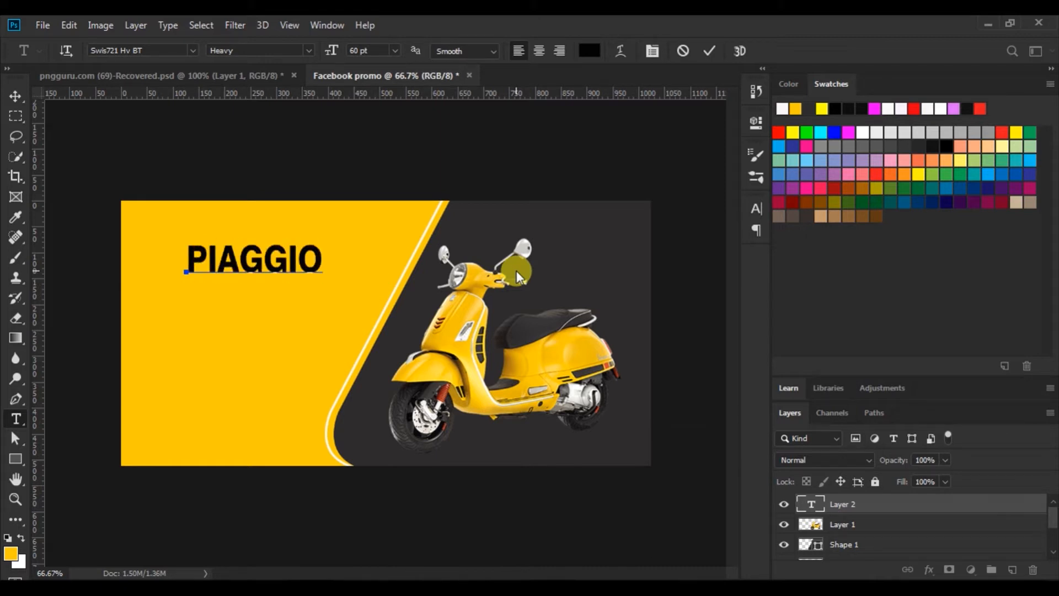
{"action": "left_click_drag", "start_coordinate": [218, 286], "coordinate": [204, 287]}
{"action": "left_click", "coordinate": [178, 266]}
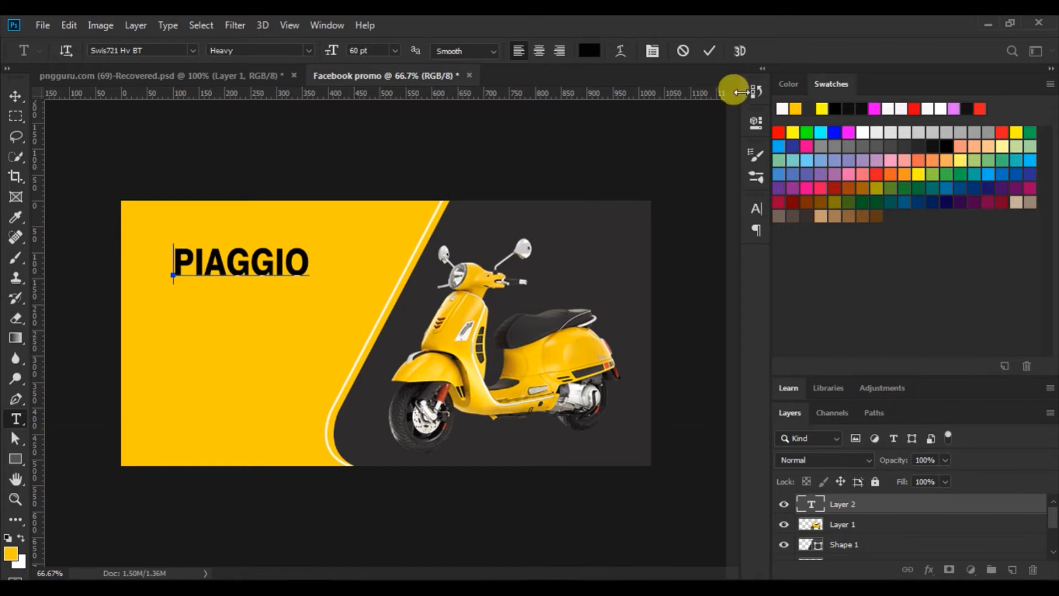
{"action": "left_click", "coordinate": [708, 52]}
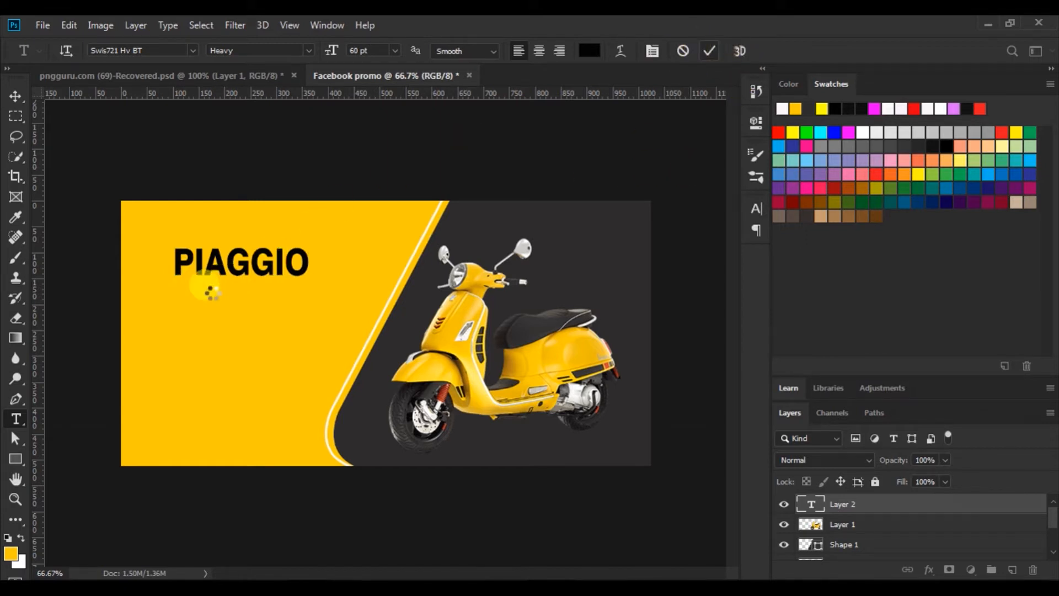
{"action": "left_click", "coordinate": [253, 549]}
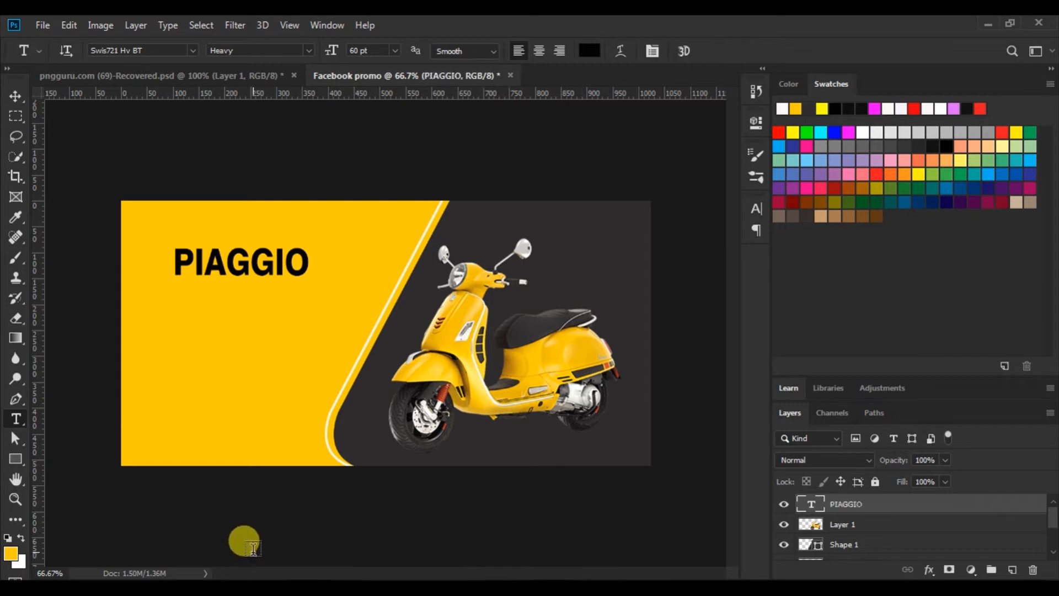
Apply Faux Bold to PIAGGIO and move it slightly left
{"action": "left_click_drag", "start_coordinate": [173, 263], "coordinate": [194, 265]}
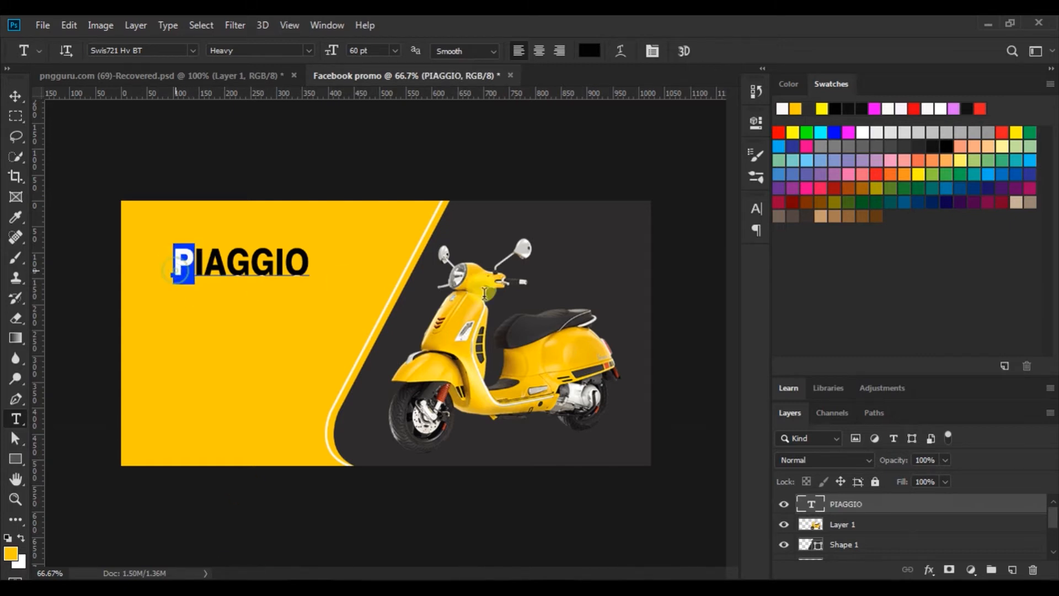
{"action": "left_click_drag", "start_coordinate": [484, 292], "coordinate": [692, 267]}
{"action": "left_click", "coordinate": [756, 208]}
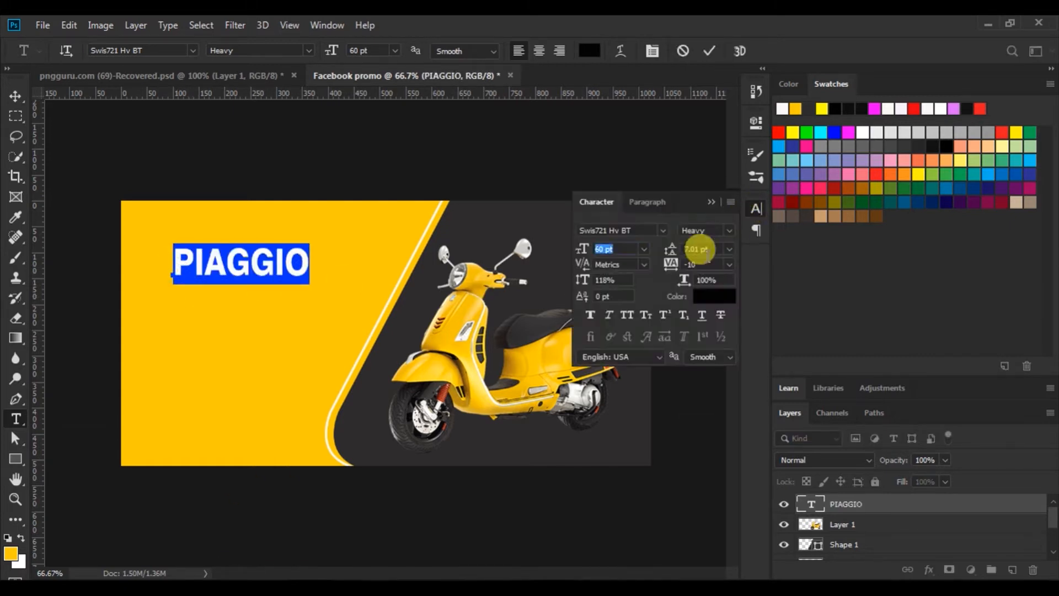
{"action": "left_click", "coordinate": [592, 312]}
{"action": "left_click", "coordinate": [711, 51]}
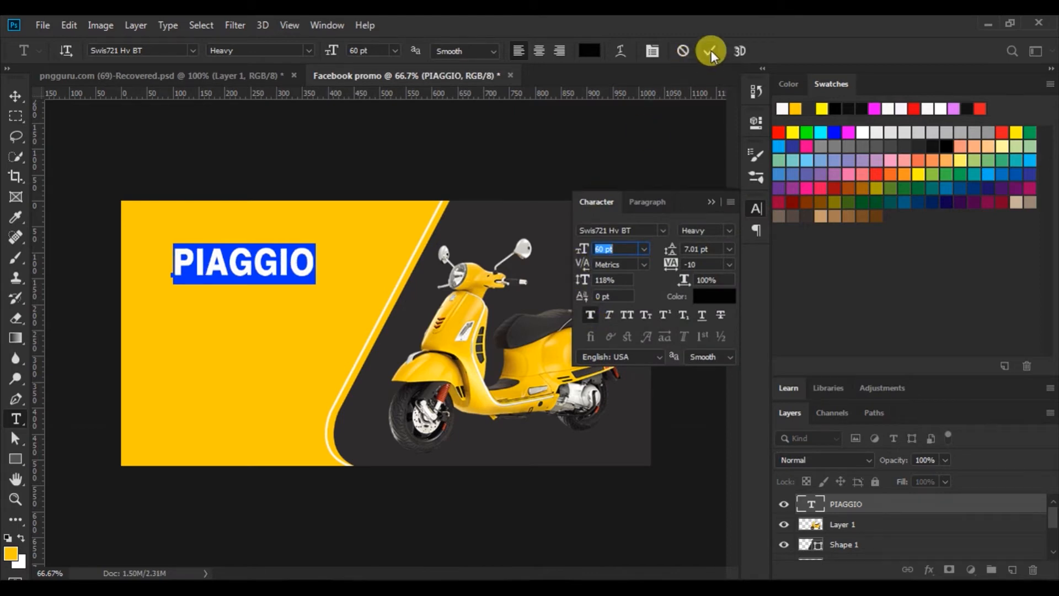
{"action": "left_click", "coordinate": [710, 202]}
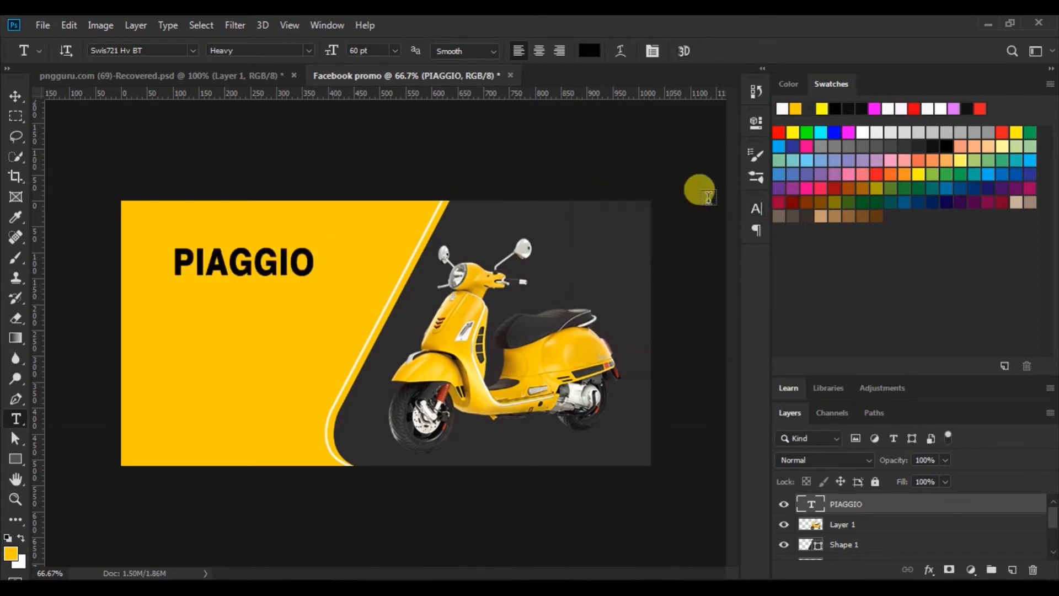
{"action": "left_click", "coordinate": [24, 92]}
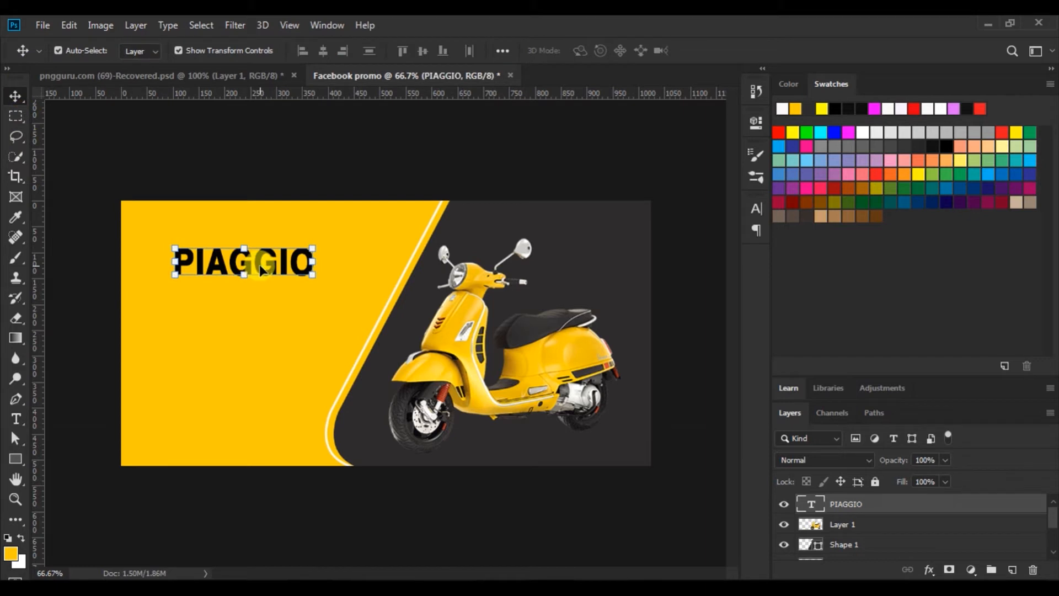
{"action": "left_click_drag", "start_coordinate": [264, 268], "coordinate": [253, 269]}
{"action": "left_click", "coordinate": [55, 366]}
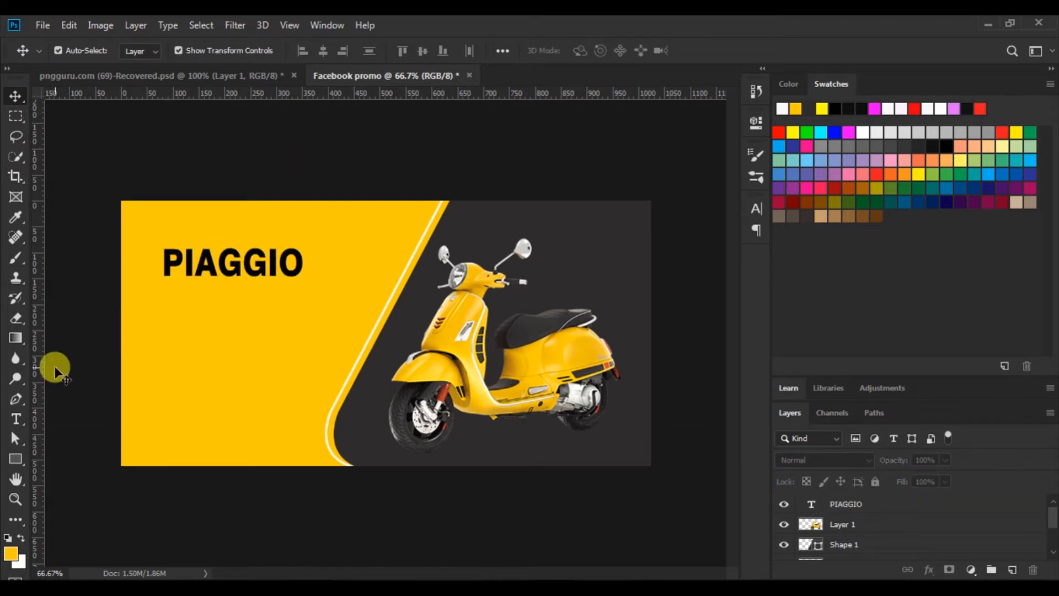
Add a 30 pt 'GTS 300 -' text line just under PIAGGIO
{"action": "left_click", "coordinate": [19, 417]}
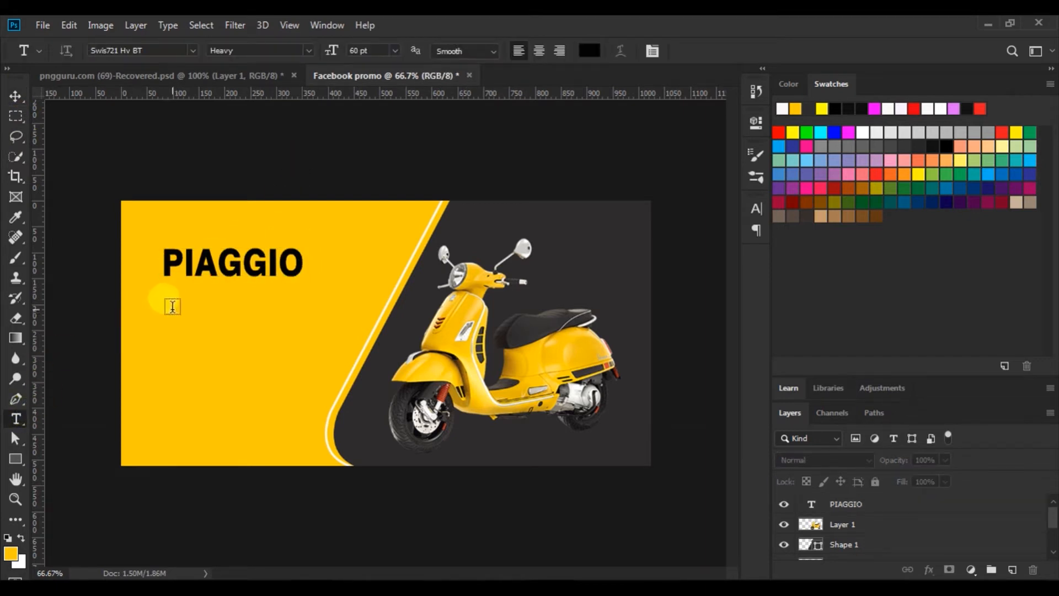
{"action": "left_click", "coordinate": [172, 307]}
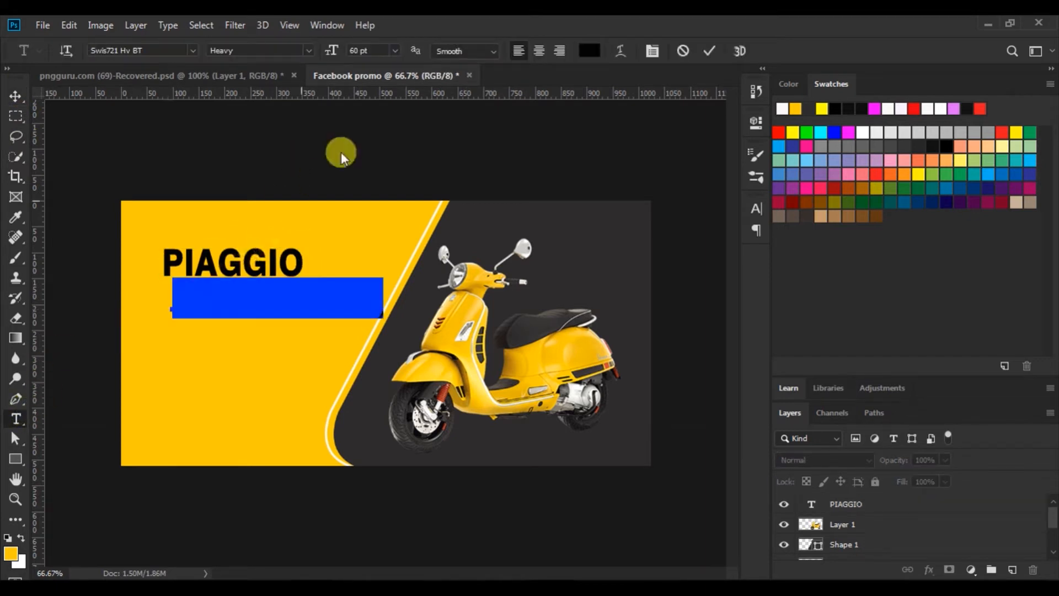
{"action": "left_click", "coordinate": [395, 50]}
{"action": "left_click", "coordinate": [367, 200]}
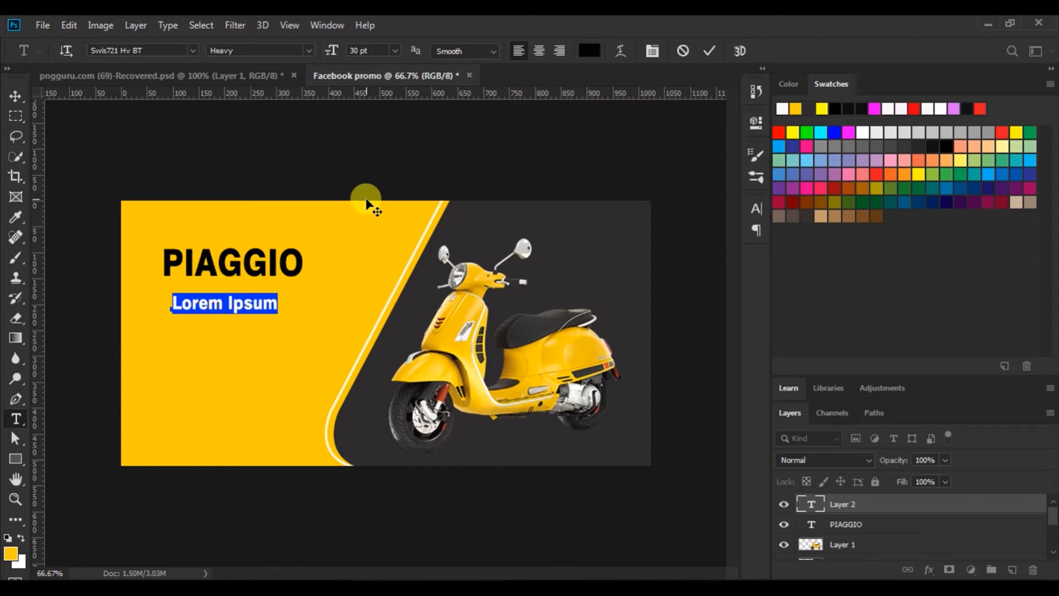
{"action": "type", "text": "GTS"}
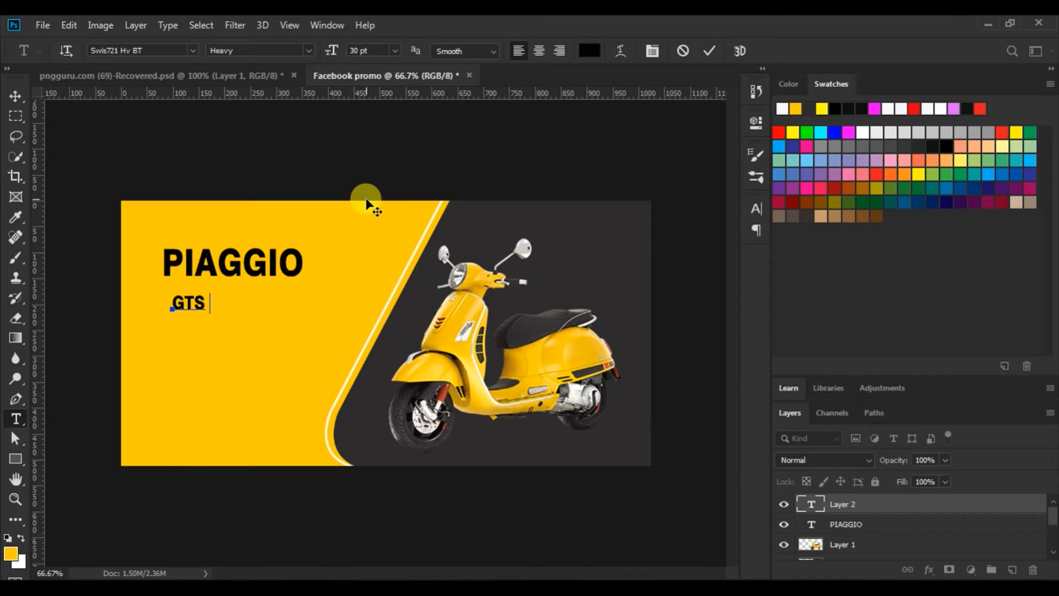
{"action": "type", "text": " 300 _"}
{"action": "type", "text": " _"}
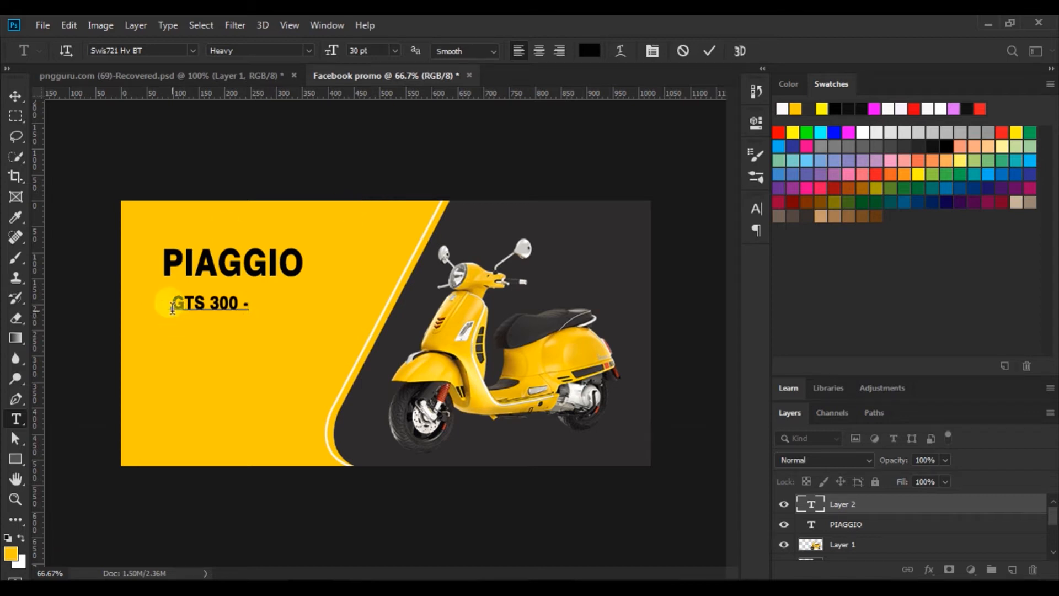
{"action": "left_click_drag", "start_coordinate": [219, 327], "coordinate": [232, 312]}
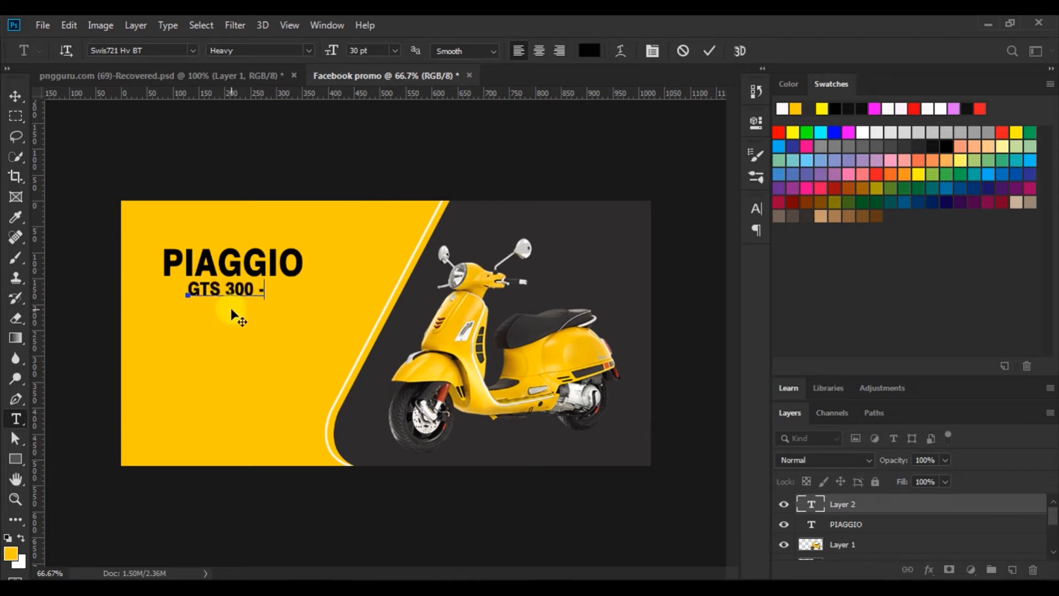
{"action": "left_click", "coordinate": [707, 52]}
{"action": "left_click", "coordinate": [169, 323]}
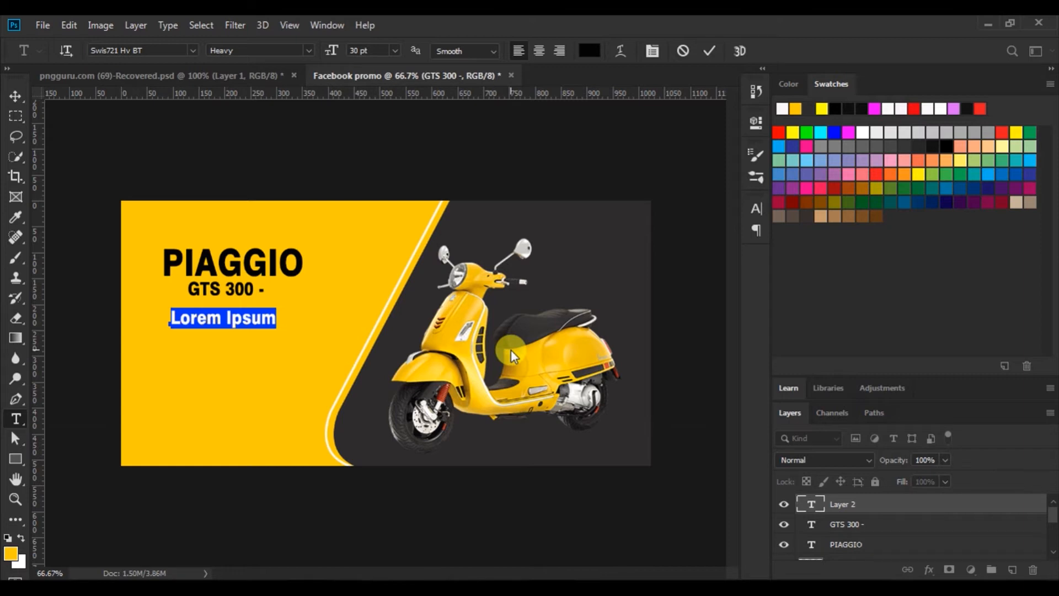
Type 'Super Scooter Vespa' at 26 pt without faux bold, positioned under GTS 300 -
{"action": "type", "text": "Su"}
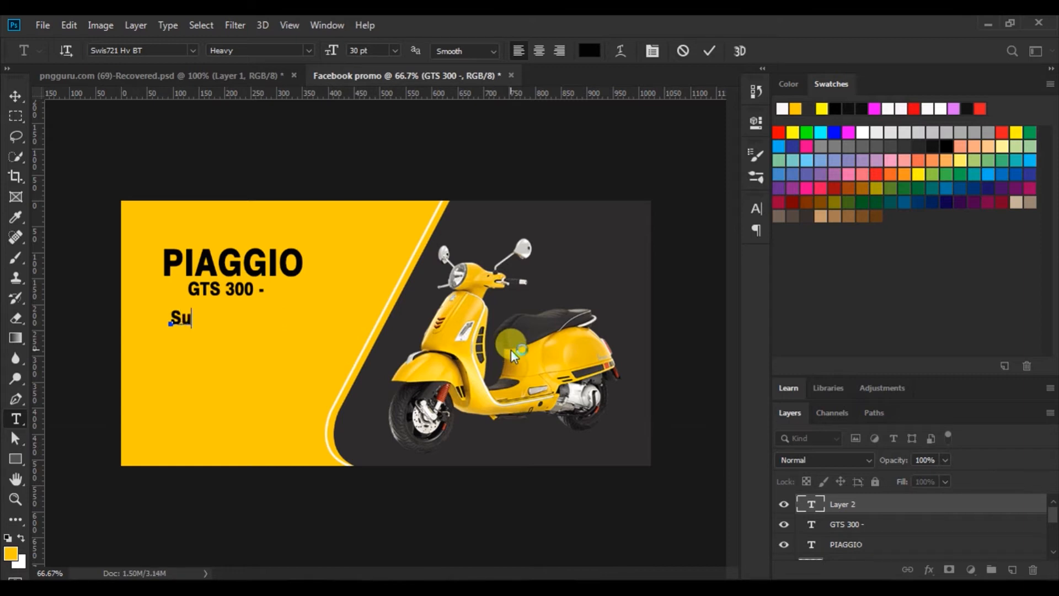
{"action": "type", "text": "per Scooter"}
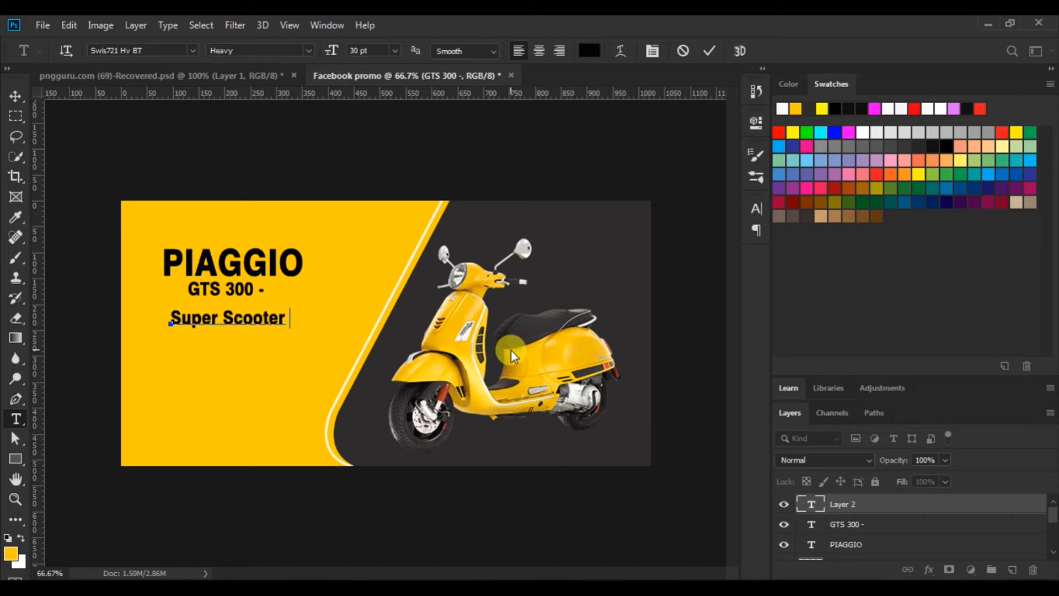
{"action": "type", "text": "  Vespa"}
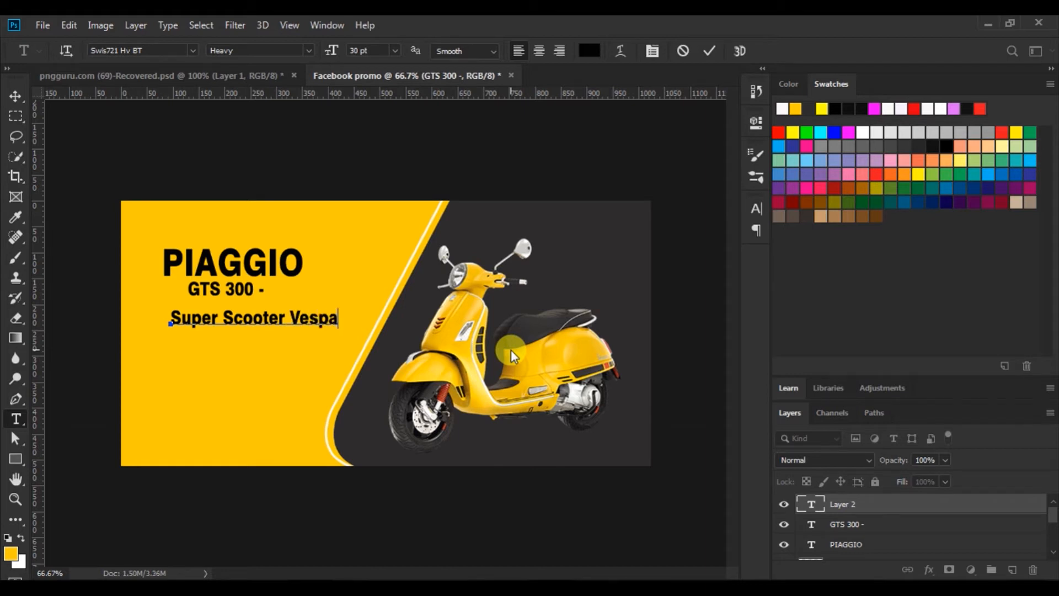
{"action": "left_click_drag", "start_coordinate": [168, 319], "coordinate": [523, 348]}
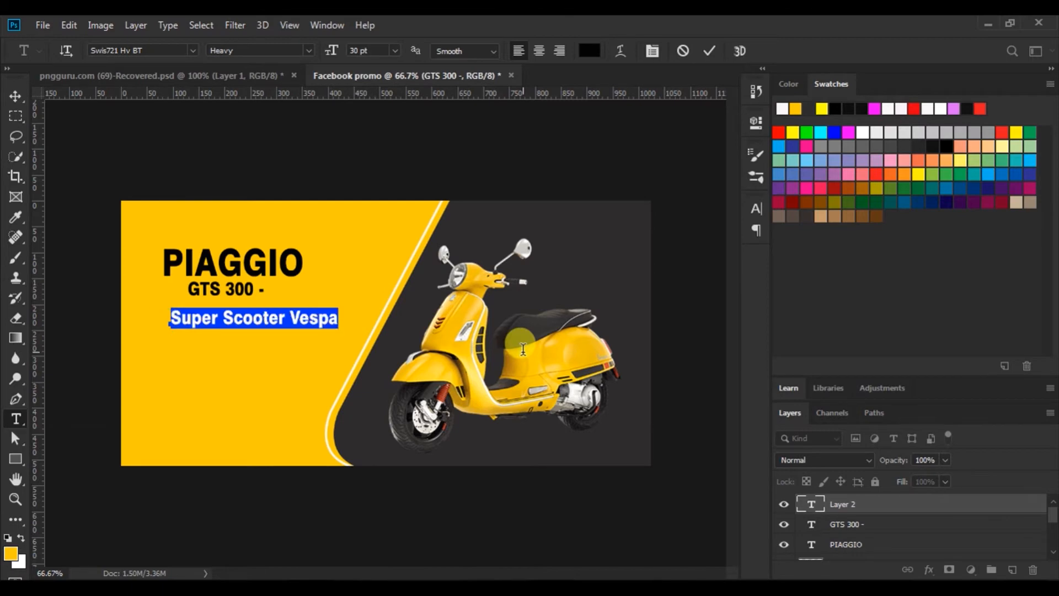
{"action": "left_click", "coordinate": [756, 209]}
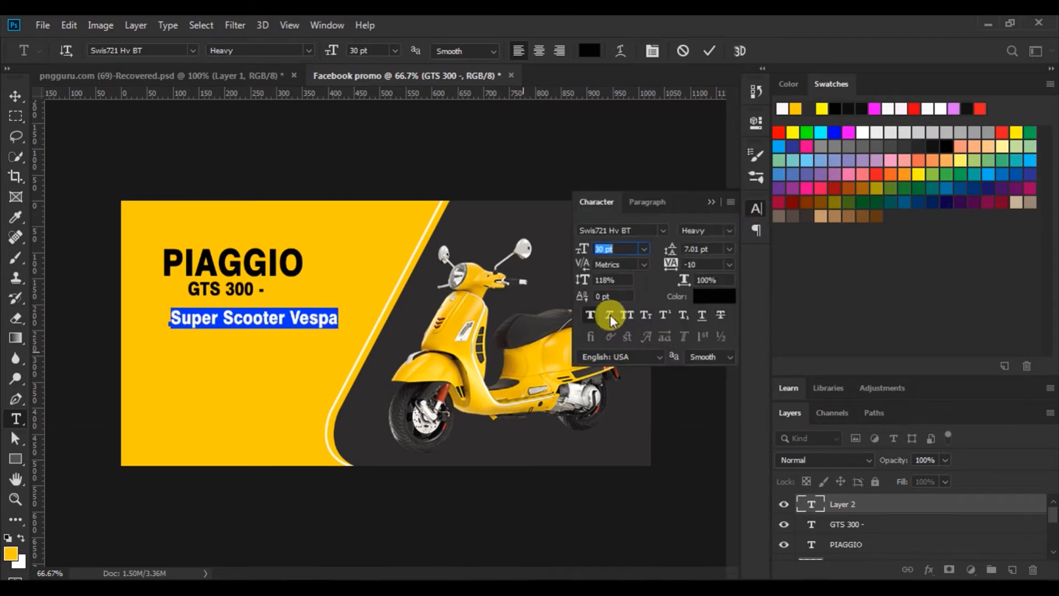
{"action": "left_click", "coordinate": [592, 311]}
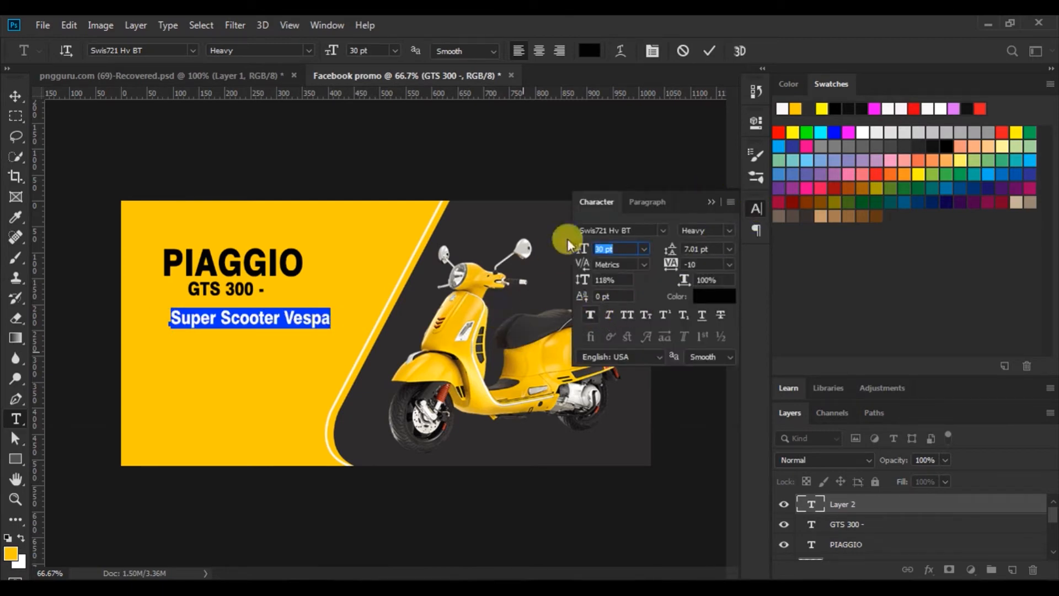
{"action": "double_click", "coordinate": [600, 248]}
{"action": "type", "text": "26"}
{"action": "left_click_drag", "start_coordinate": [169, 319], "coordinate": [427, 339]}
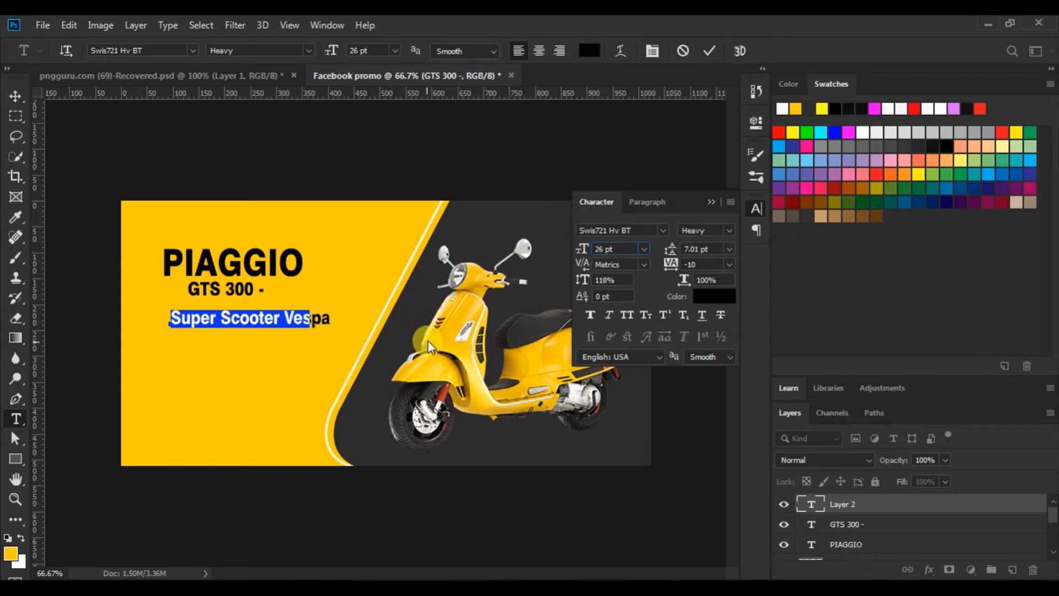
{"action": "left_click_drag", "start_coordinate": [236, 334], "coordinate": [229, 326]}
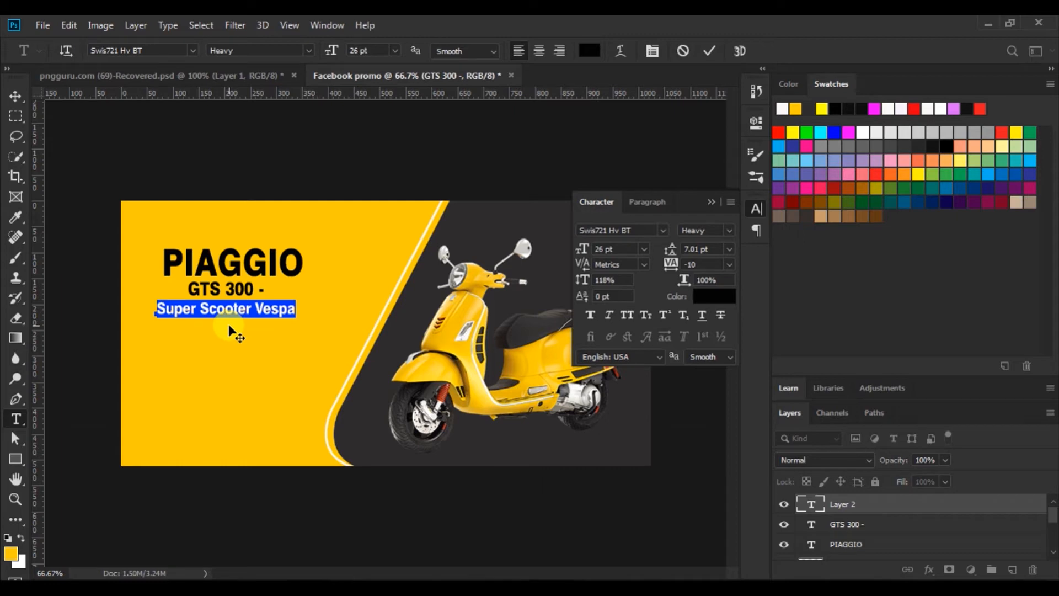
{"action": "left_click_drag", "start_coordinate": [229, 327], "coordinate": [232, 324]}
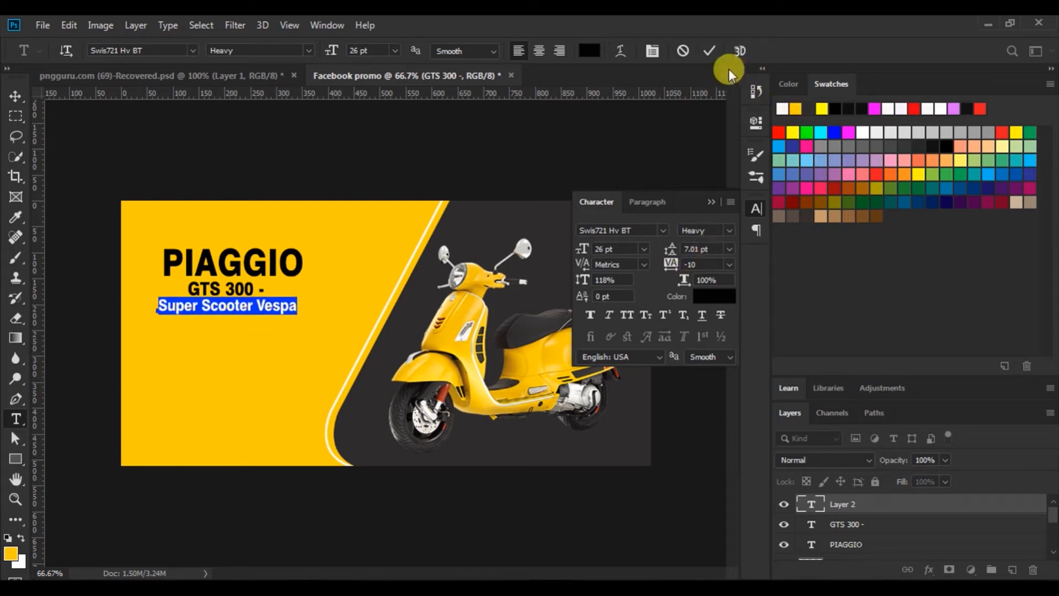
{"action": "left_click", "coordinate": [709, 51]}
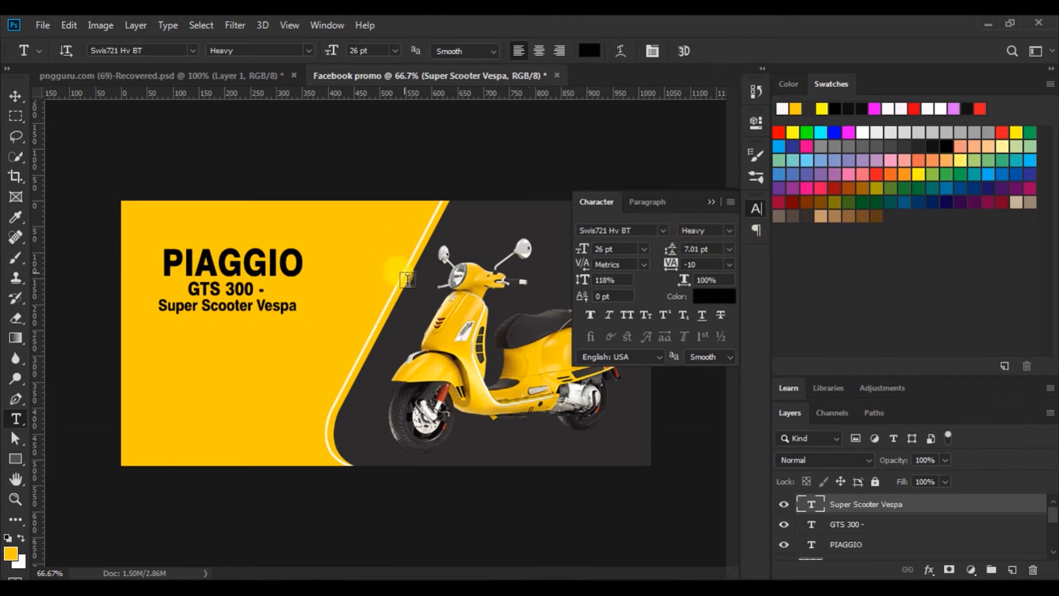
Align the PIAGGIO, GTS 300 - and Super Scooter Vespa layers by horizontal centres
{"action": "left_click", "coordinate": [14, 96]}
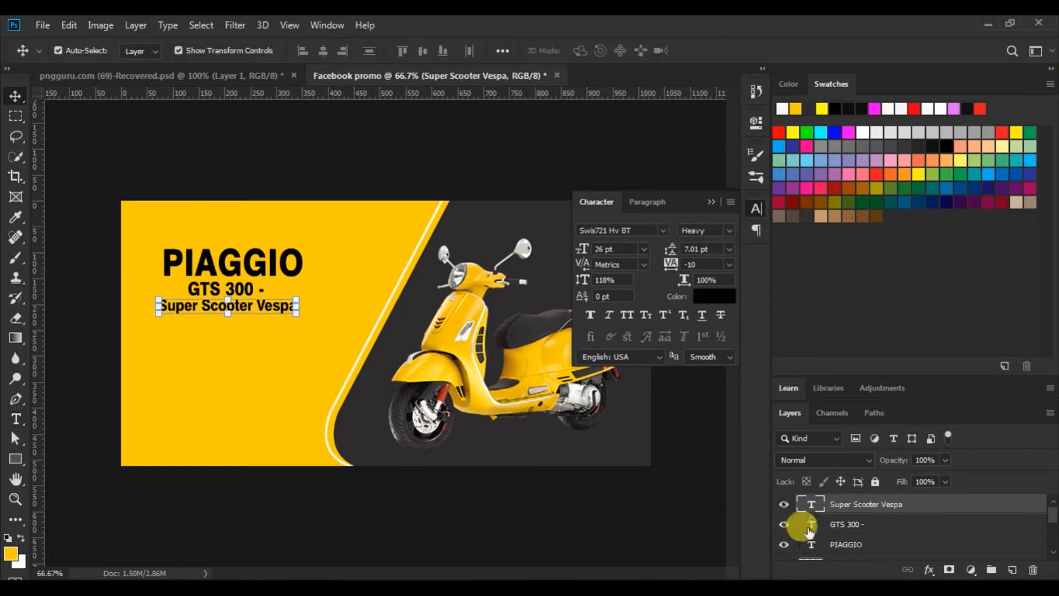
{"action": "left_click", "coordinate": [840, 545], "text": "shift"}
{"action": "left_click", "coordinate": [322, 50]}
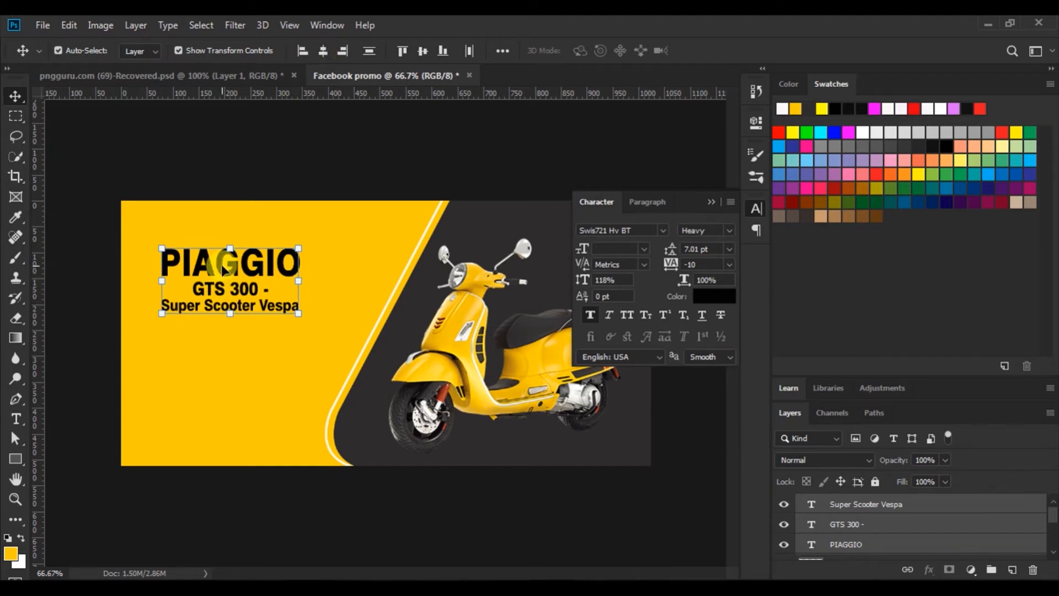
{"action": "left_click_drag", "start_coordinate": [221, 265], "coordinate": [223, 265]}
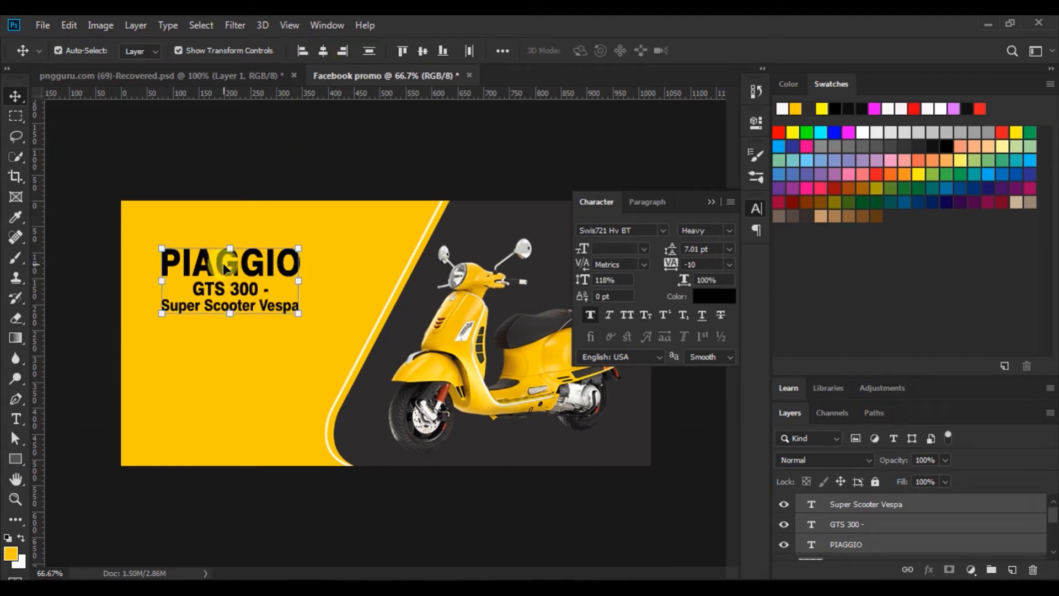
{"action": "left_click", "coordinate": [386, 149]}
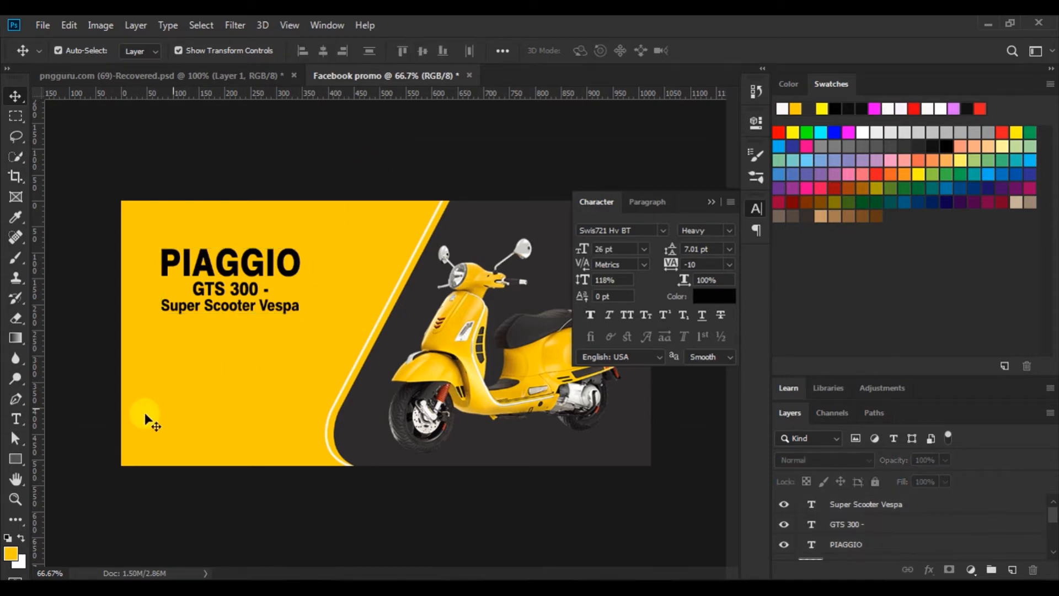
Draw a 142×50 px rectangle below Super Scooter Vespa with 25 px rounded corners
{"action": "left_click", "coordinate": [16, 458]}
{"action": "left_click_drag", "start_coordinate": [188, 333], "coordinate": [263, 360]}
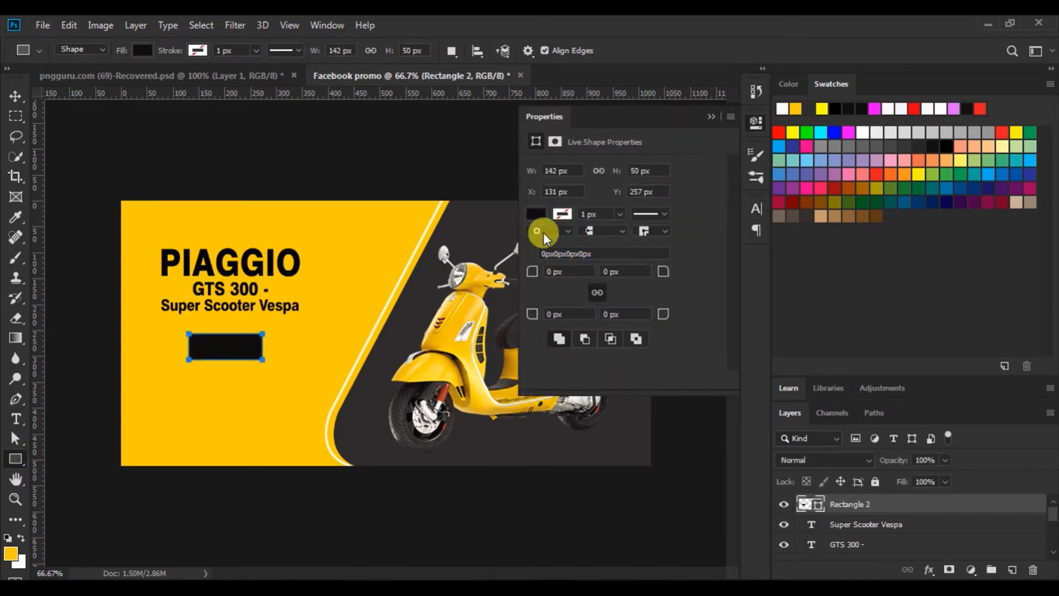
{"action": "left_click_drag", "start_coordinate": [531, 271], "coordinate": [655, 267]}
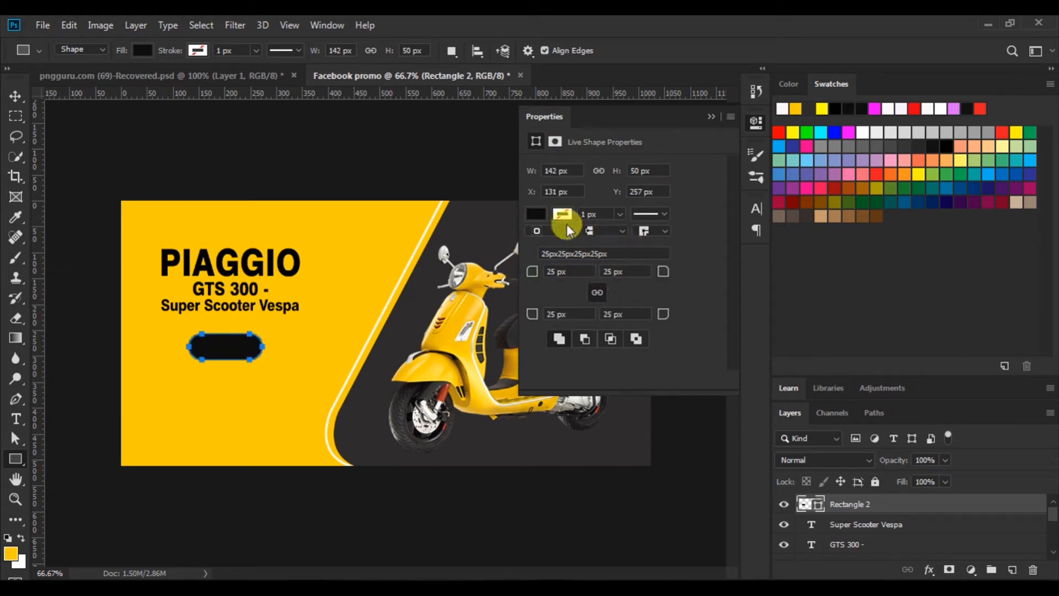
Give the rectangle no fill and a yellow 4.43 px outline
{"action": "left_click", "coordinate": [536, 213]}
{"action": "left_click", "coordinate": [557, 295]}
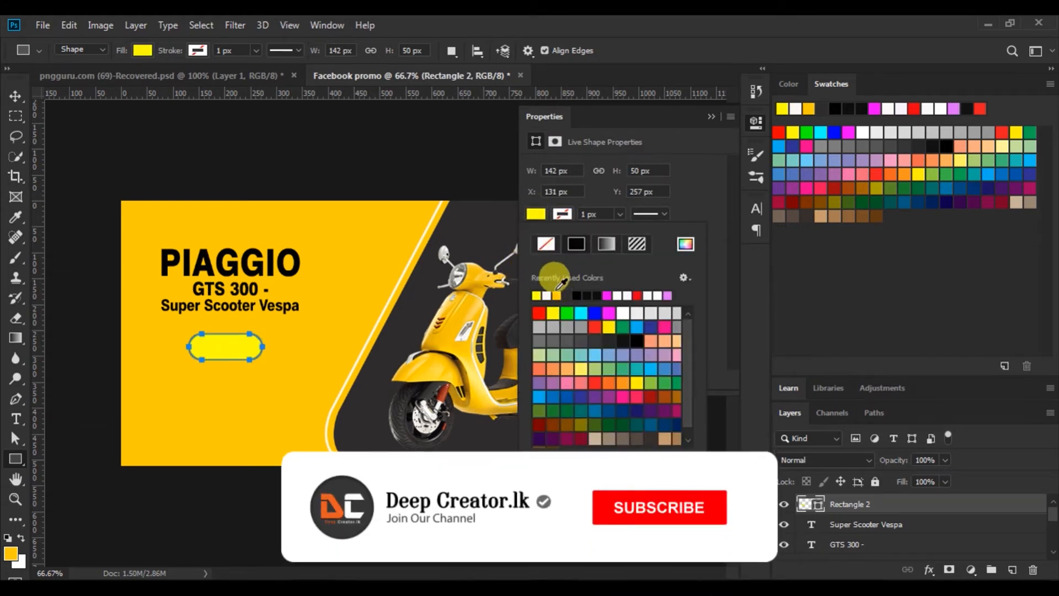
{"action": "left_click", "coordinate": [546, 244]}
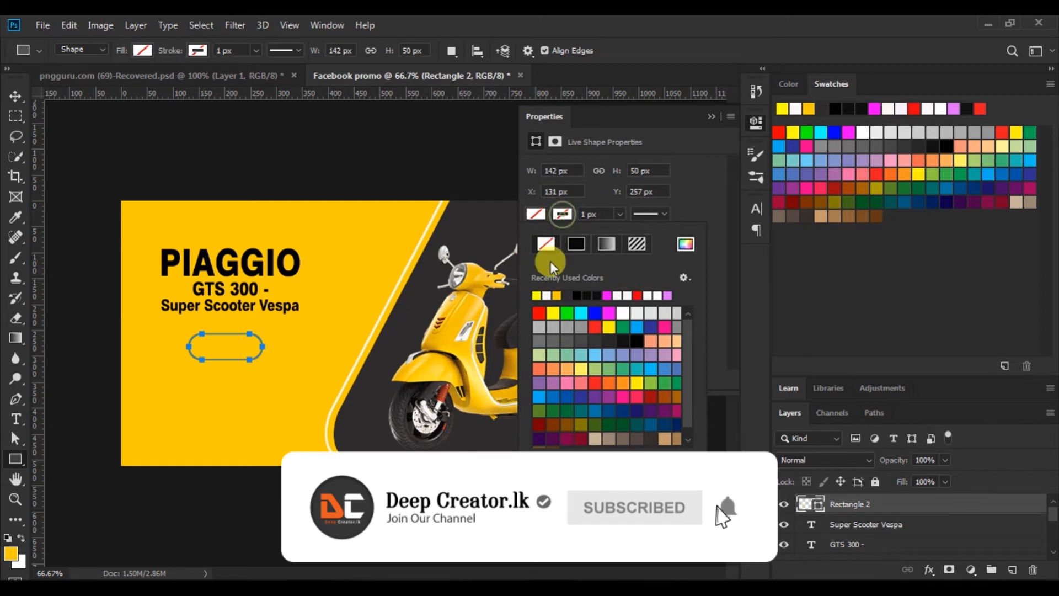
{"action": "left_click", "coordinate": [537, 295]}
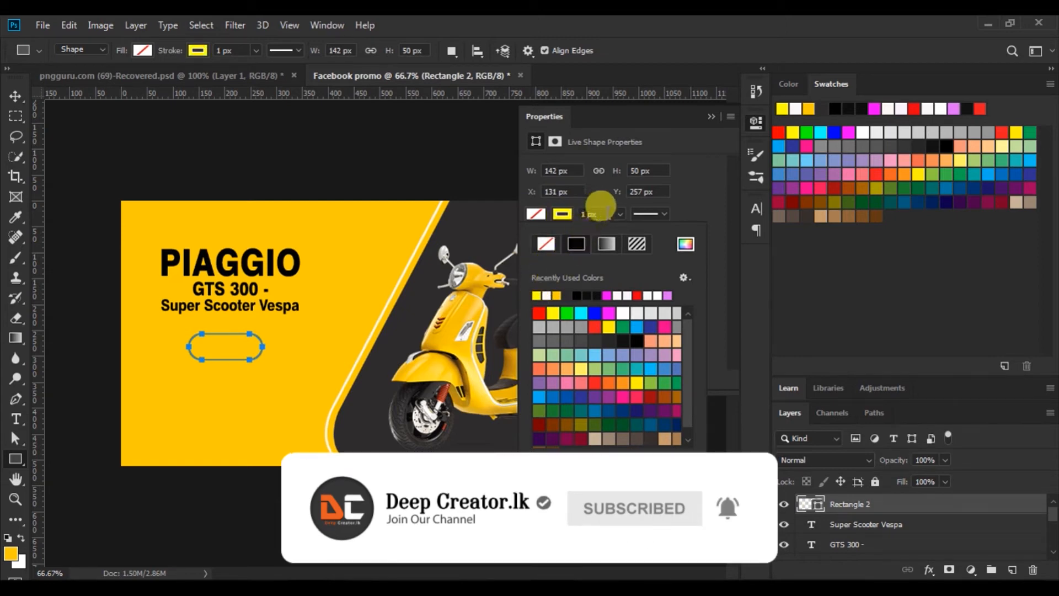
{"action": "left_click", "coordinate": [618, 214]}
{"action": "left_click_drag", "start_coordinate": [621, 233], "coordinate": [624, 233]}
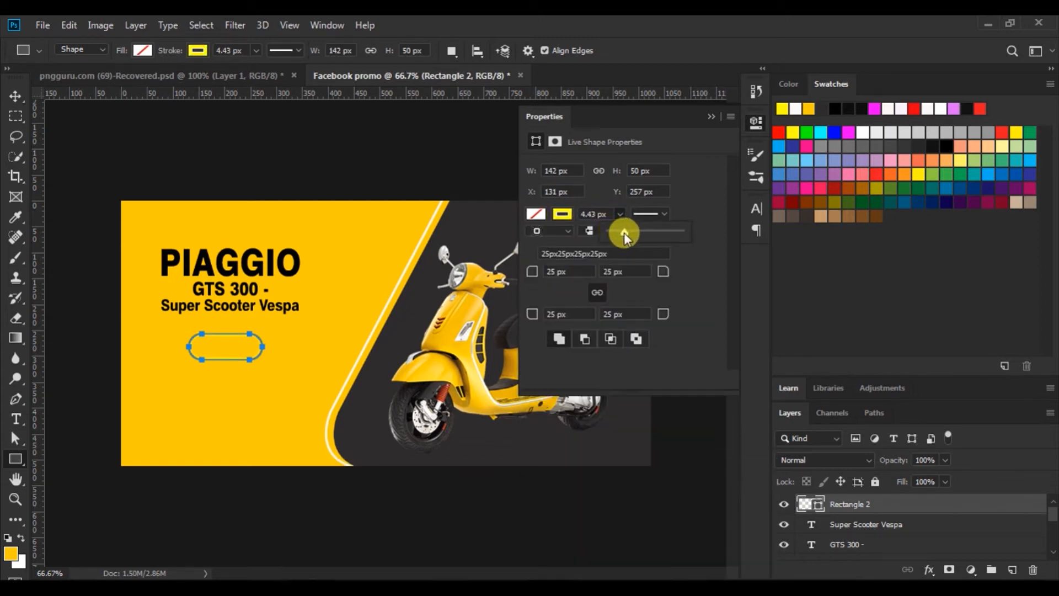
{"action": "left_click", "coordinate": [711, 116]}
Type '$ 750.00' as a new text layer inside the pill
{"action": "left_click", "coordinate": [12, 95]}
{"action": "left_click", "coordinate": [219, 167]}
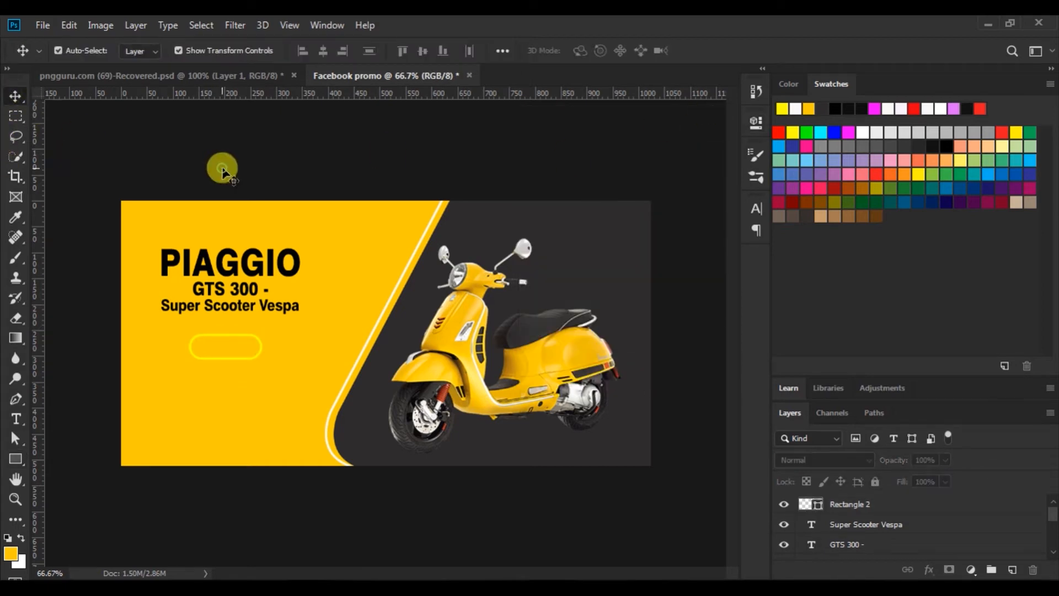
{"action": "left_click", "coordinate": [16, 420]}
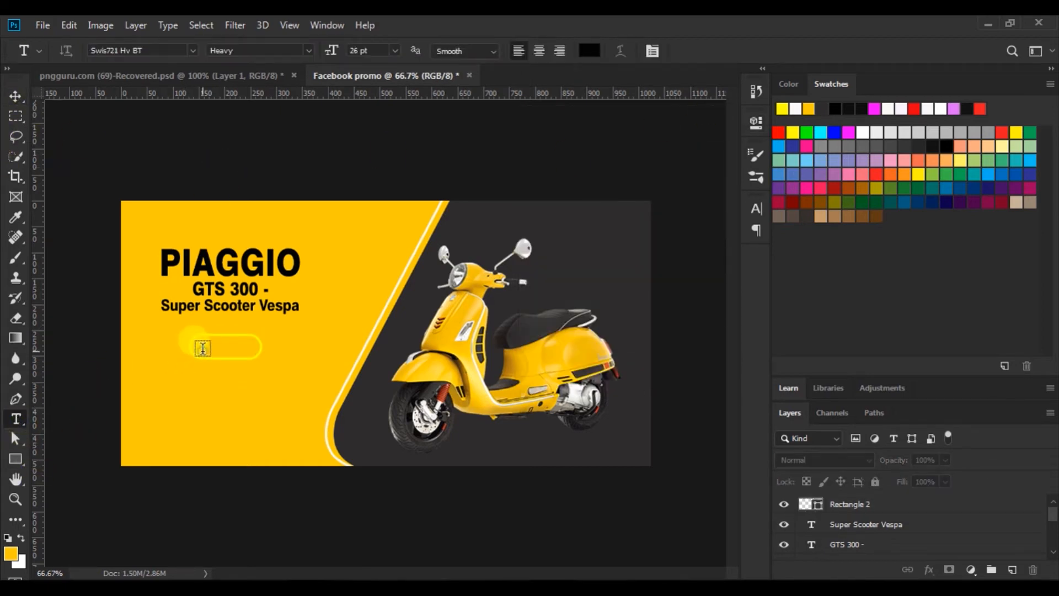
{"action": "left_click", "coordinate": [202, 346]}
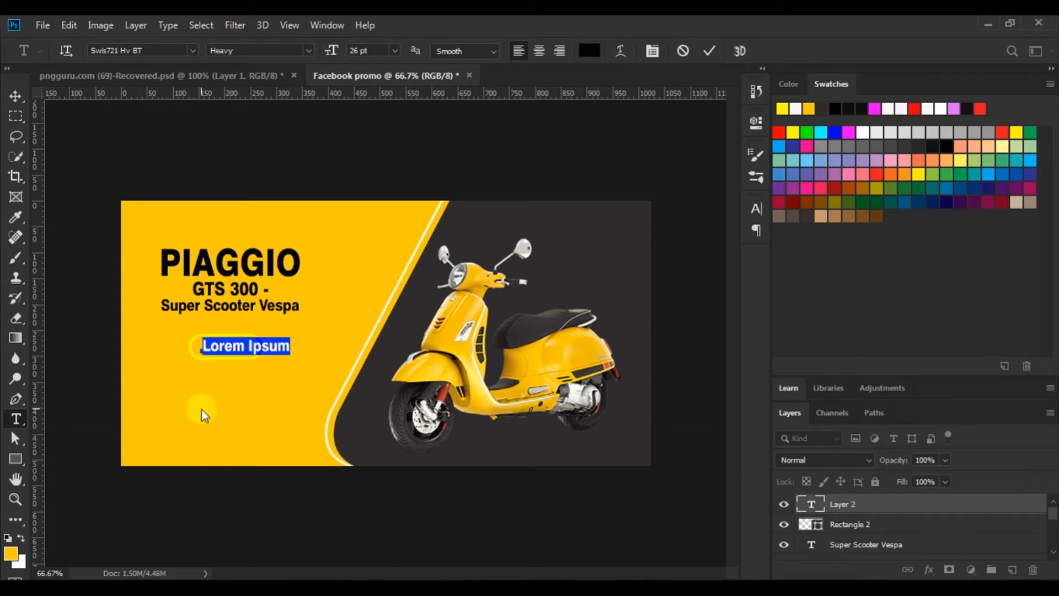
{"action": "type", "text": "$"}
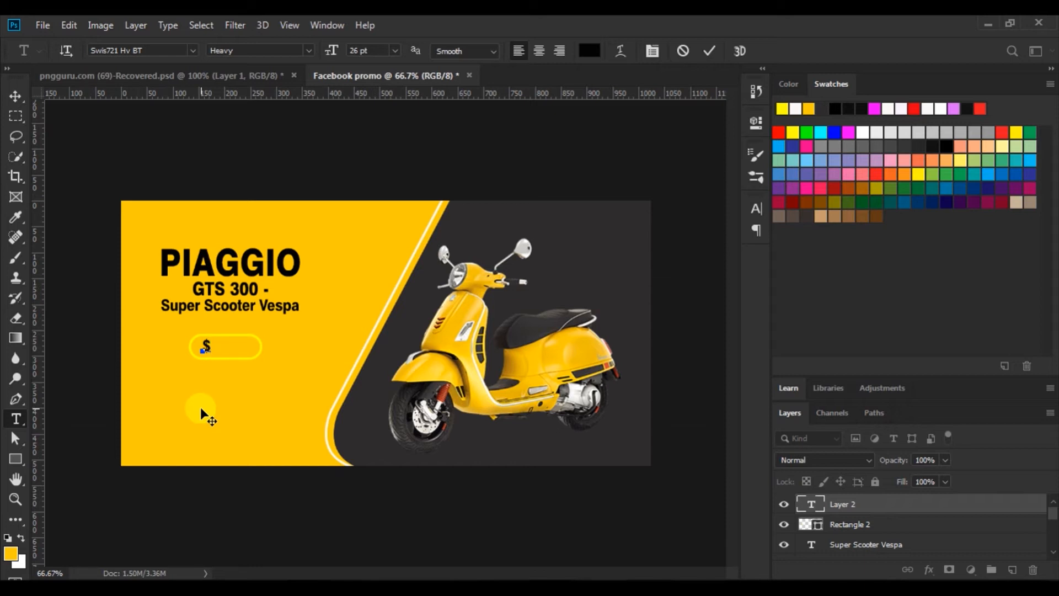
{"action": "type", "text": "750.00"}
Set the $ 750.00 price text to 24 pt
{"action": "left_click_drag", "start_coordinate": [200, 346], "coordinate": [303, 346]}
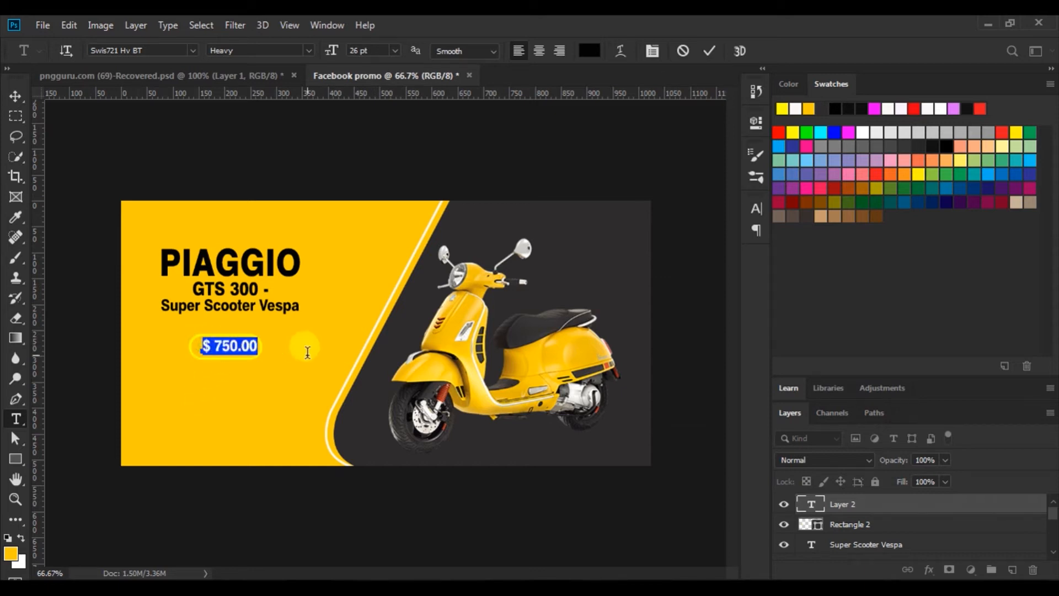
{"action": "left_click", "coordinate": [395, 51]}
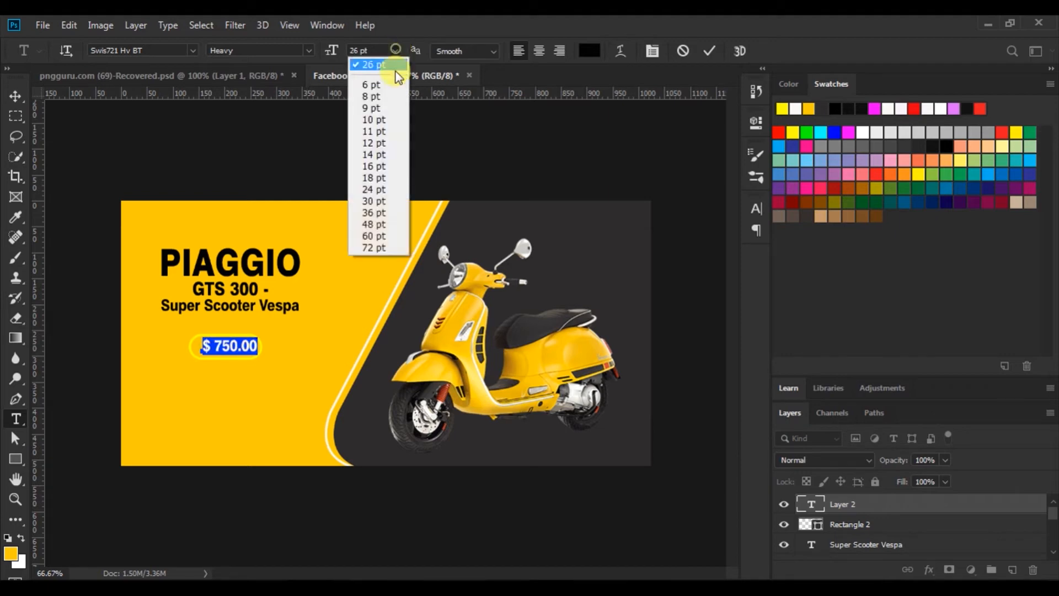
{"action": "left_click", "coordinate": [373, 192]}
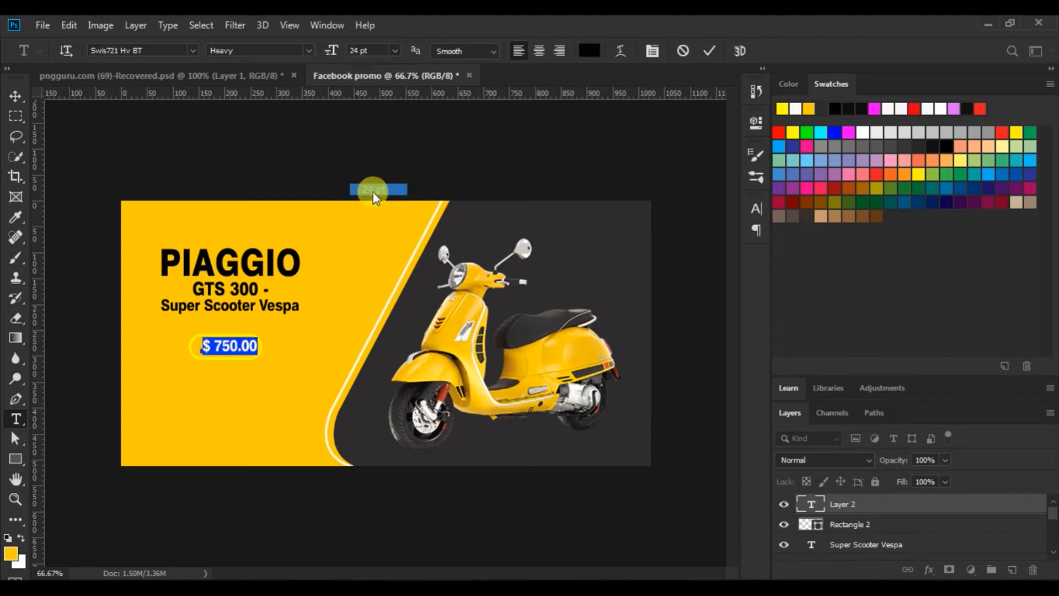
{"action": "left_click", "coordinate": [14, 95]}
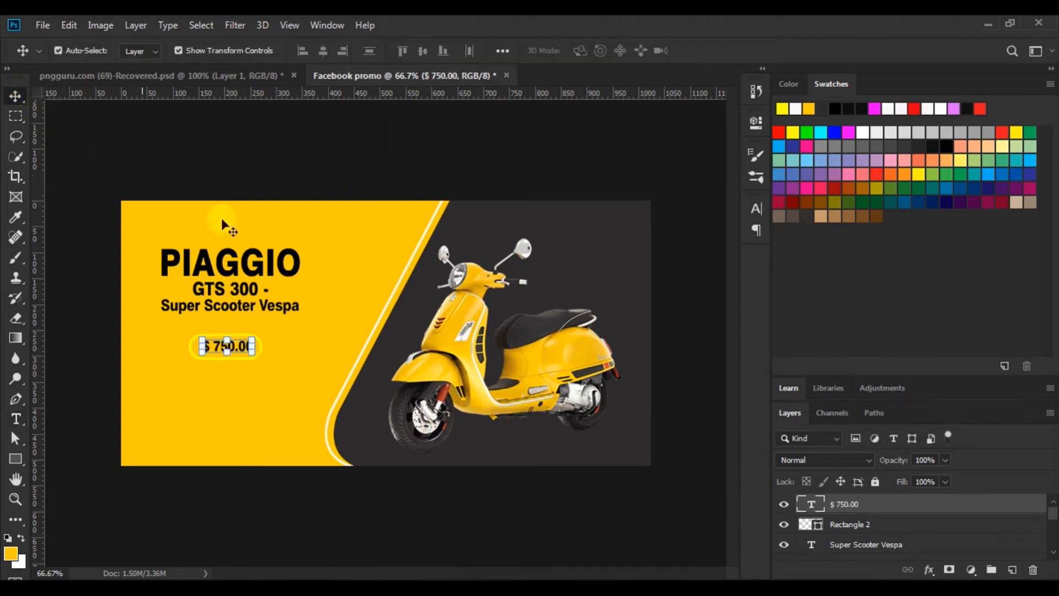
Centre $ 750.00 on Rectangle 2 both ways and nudge the pair slightly up and right
{"action": "left_click", "coordinate": [816, 524], "text": "shift"}
{"action": "left_click", "coordinate": [323, 51]}
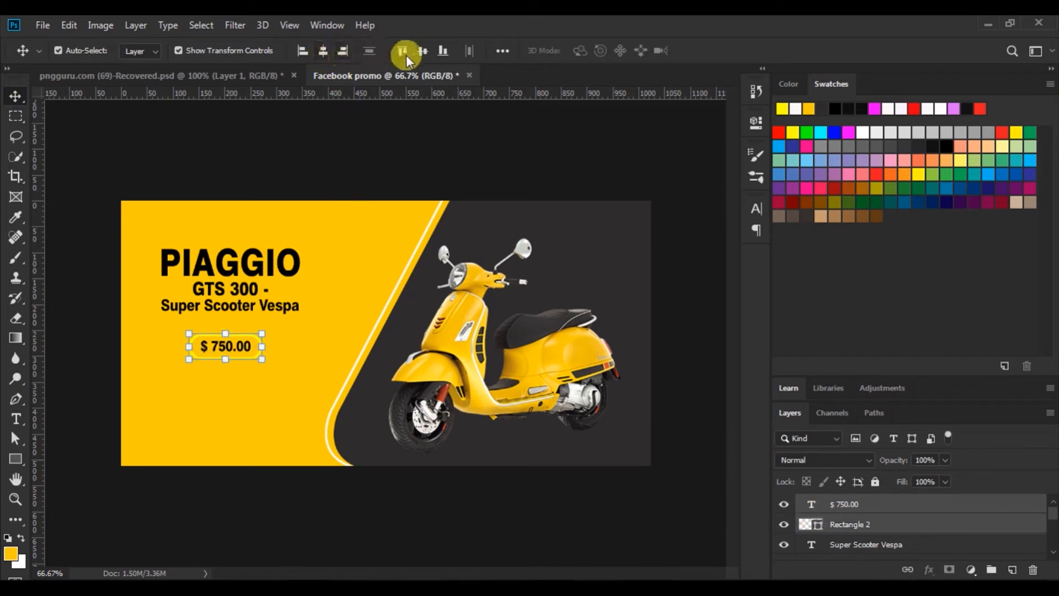
{"action": "left_click", "coordinate": [422, 51]}
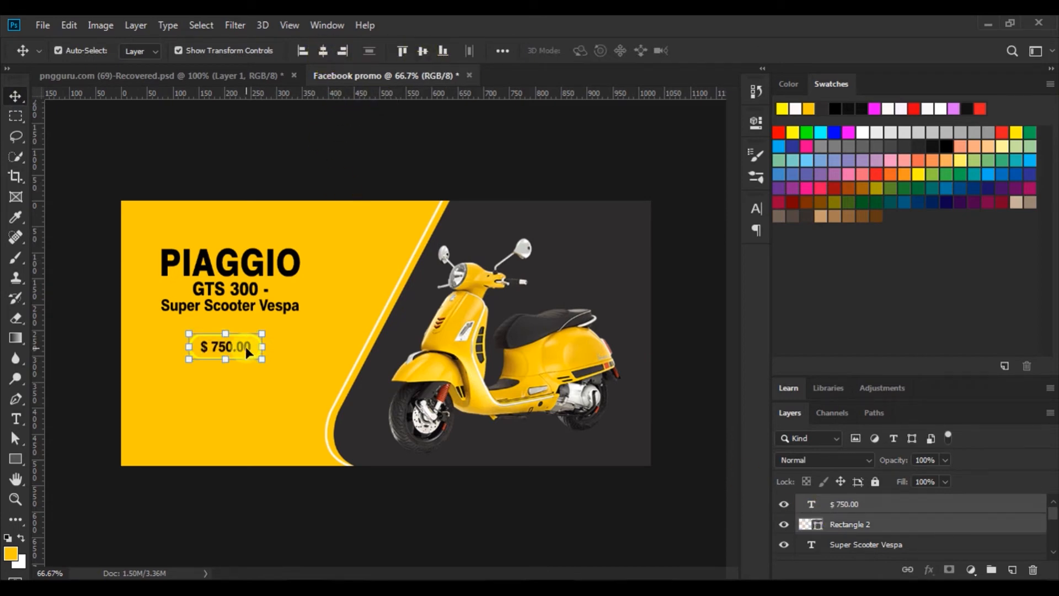
{"action": "left_click_drag", "start_coordinate": [246, 346], "coordinate": [250, 344]}
{"action": "left_click", "coordinate": [351, 165]}
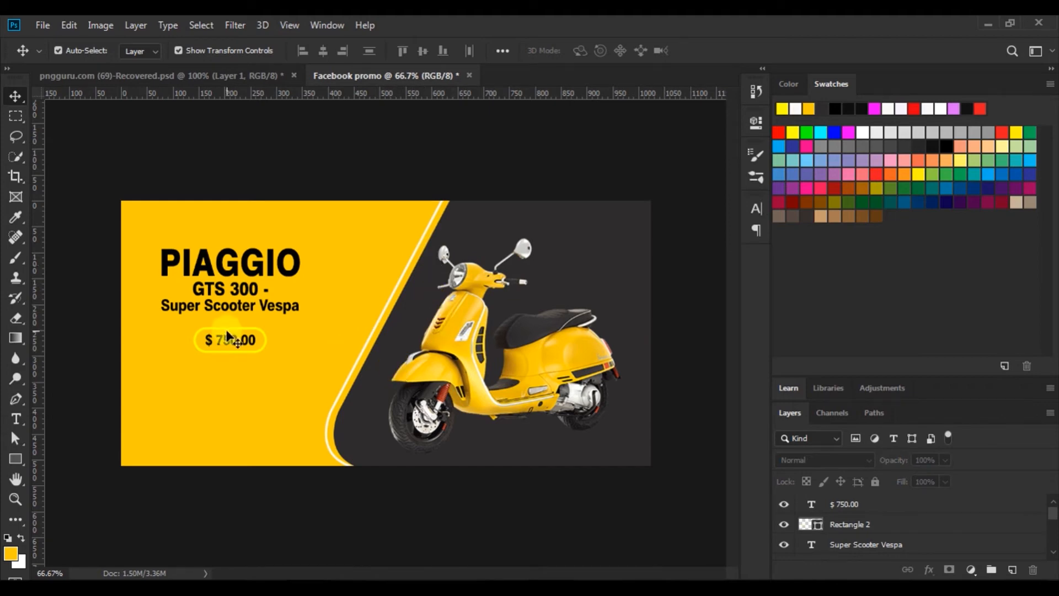
{"action": "left_click", "coordinate": [227, 314]}
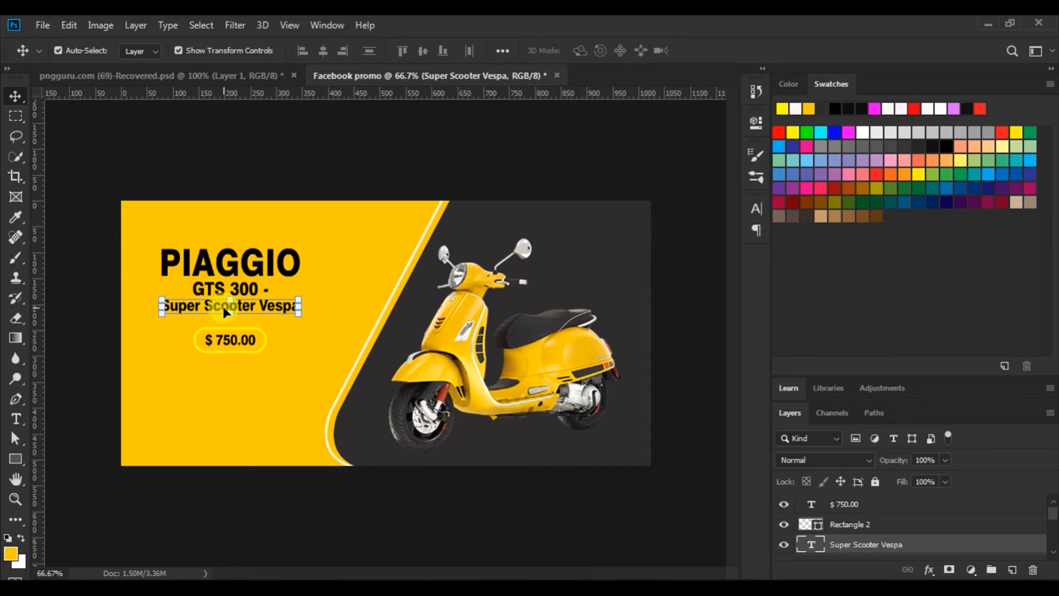
Copy Super Scooter Vespa below the scooter, colour it yellow #fdcb01, and retype it as HOTLINE
{"action": "left_click_drag", "start_coordinate": [223, 306], "coordinate": [523, 442]}
{"action": "left_click", "coordinate": [16, 419]}
{"action": "left_click_drag", "start_coordinate": [458, 427], "coordinate": [652, 423]}
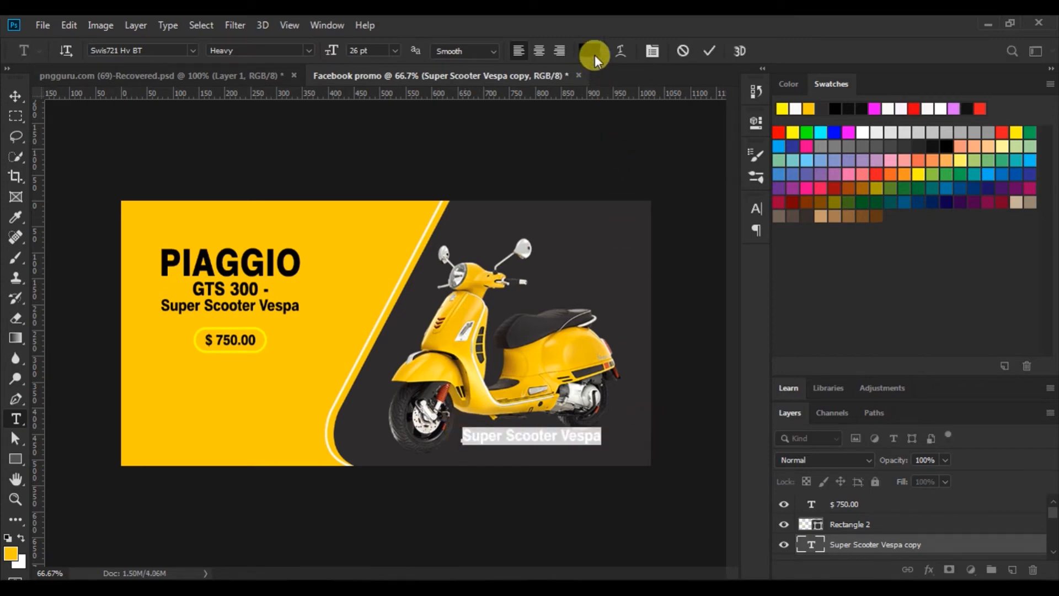
{"action": "left_click", "coordinate": [589, 51]}
{"action": "left_click", "coordinate": [364, 208]}
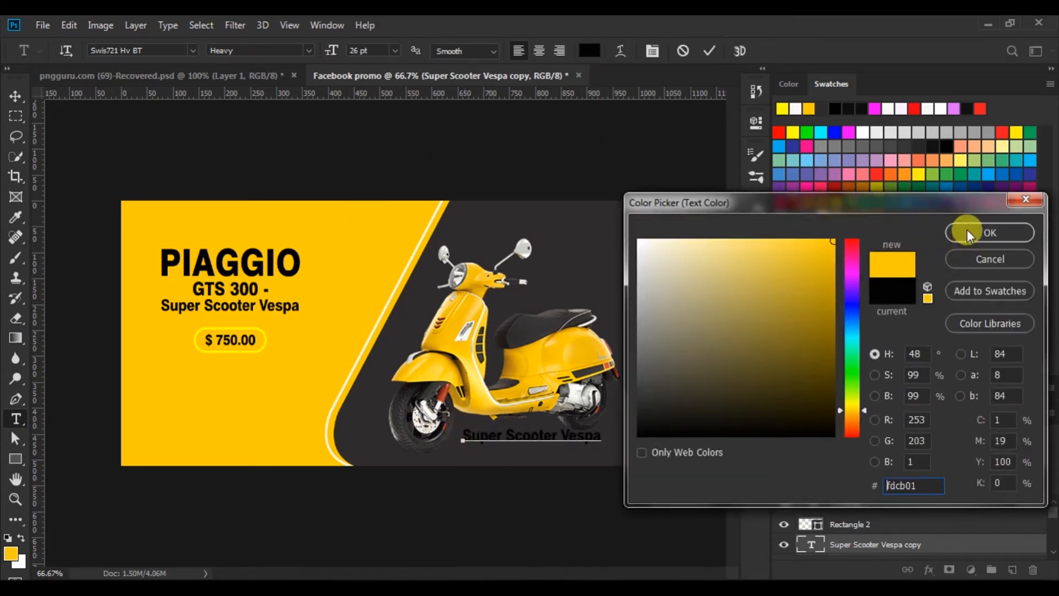
{"action": "left_click", "coordinate": [968, 229]}
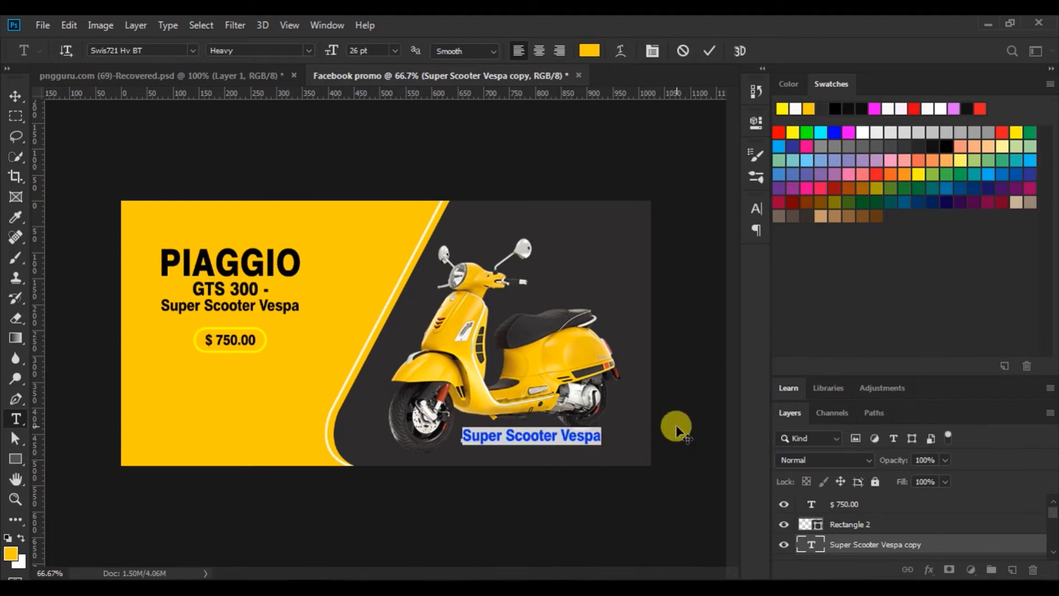
{"action": "type", "text": "HOT"}
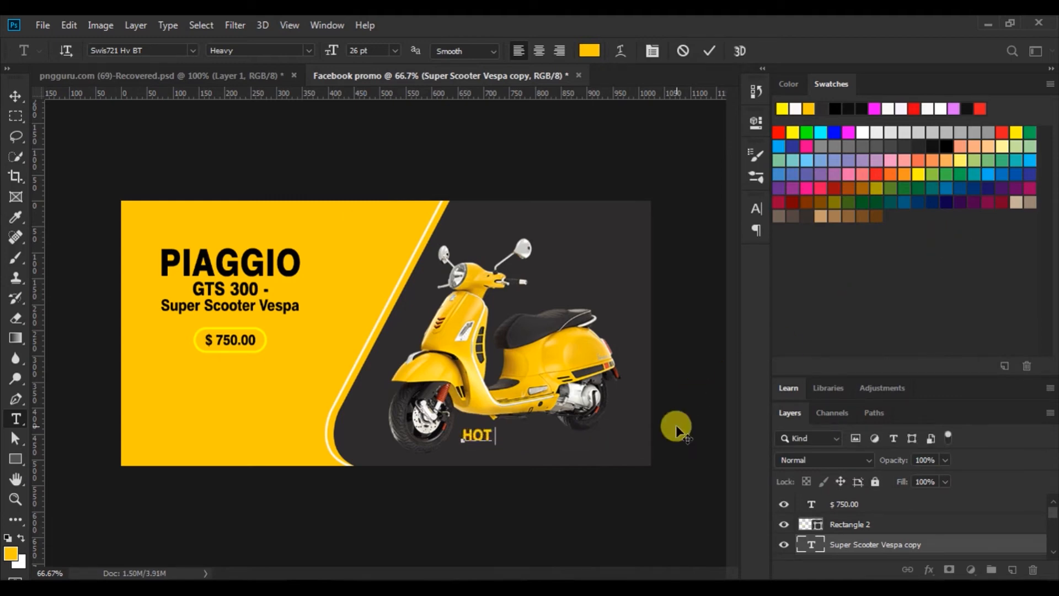
{"action": "type", "text": "LINE"}
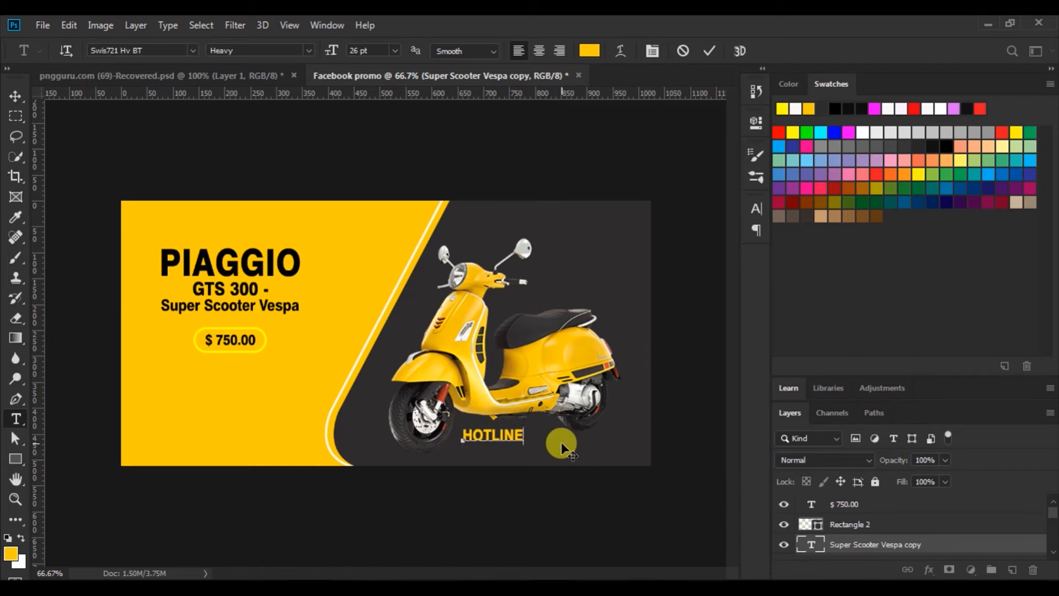
{"action": "left_click", "coordinate": [706, 52]}
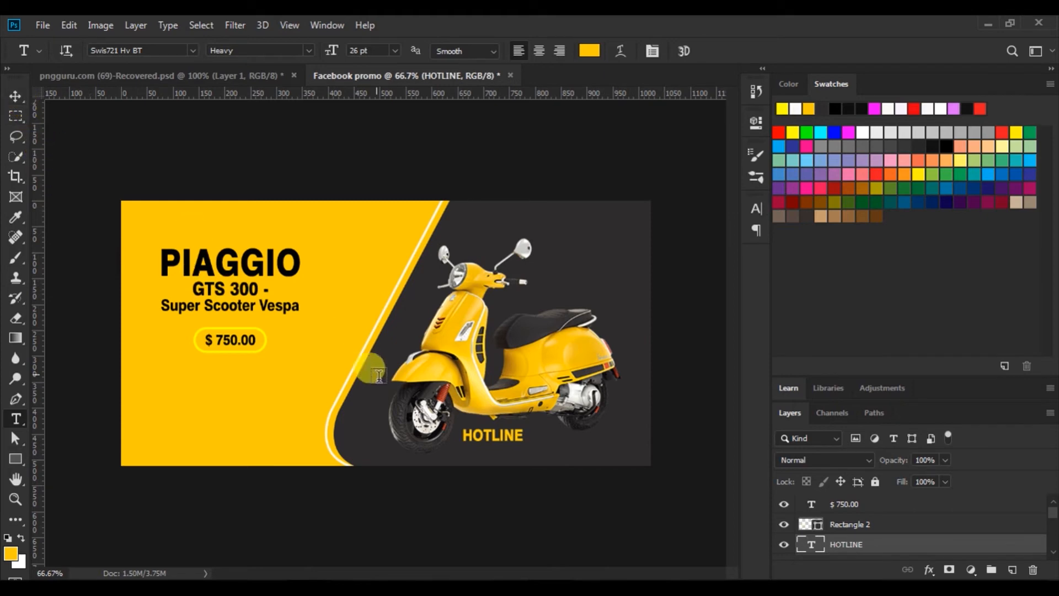
Set the HOTLINE text to 24 pt
{"action": "left_click_drag", "start_coordinate": [462, 436], "coordinate": [611, 428]}
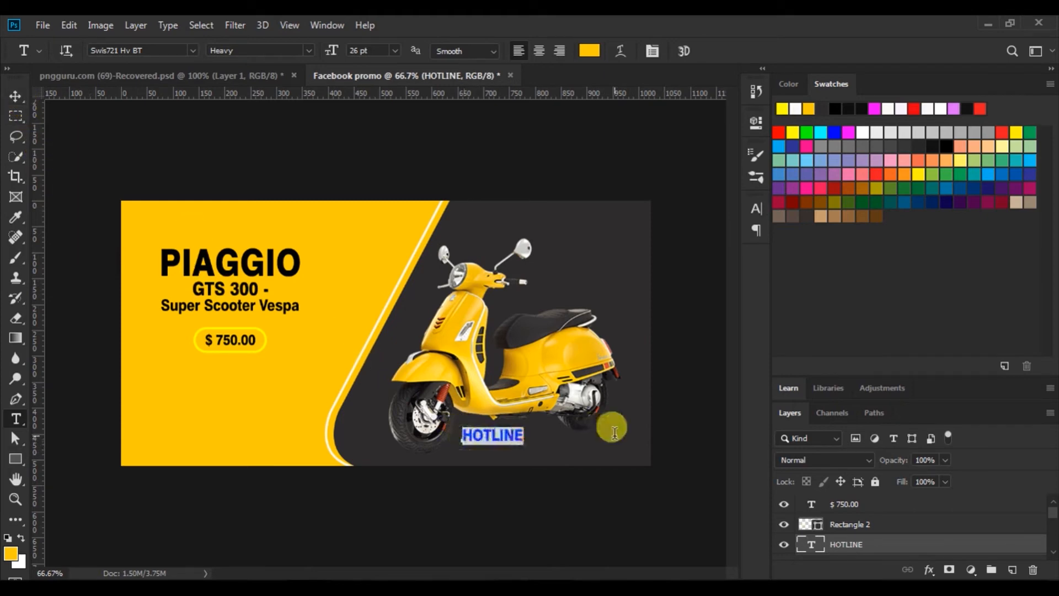
{"action": "left_click", "coordinate": [394, 52]}
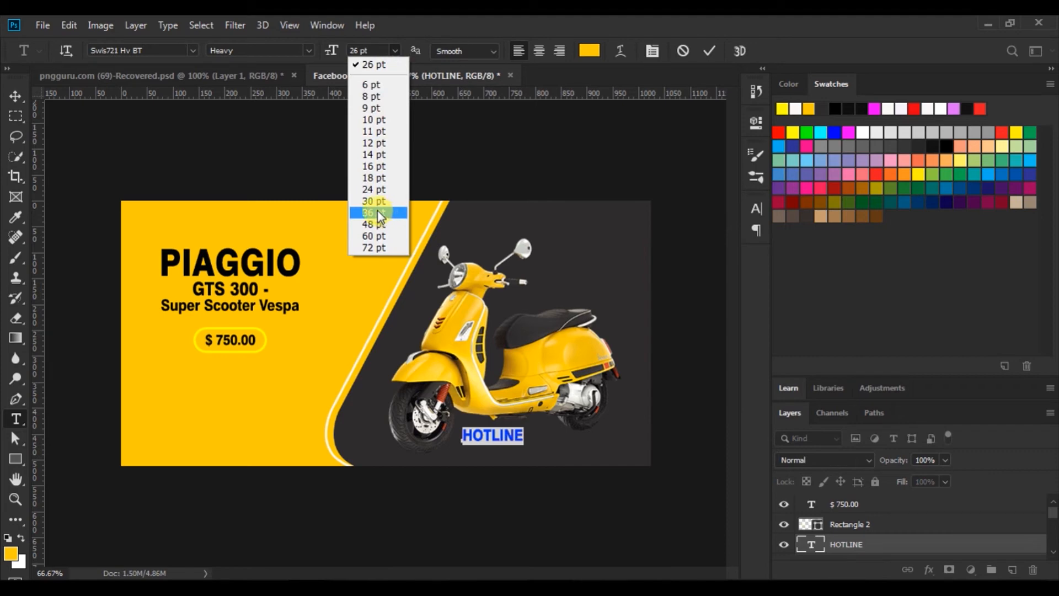
{"action": "left_click", "coordinate": [376, 191]}
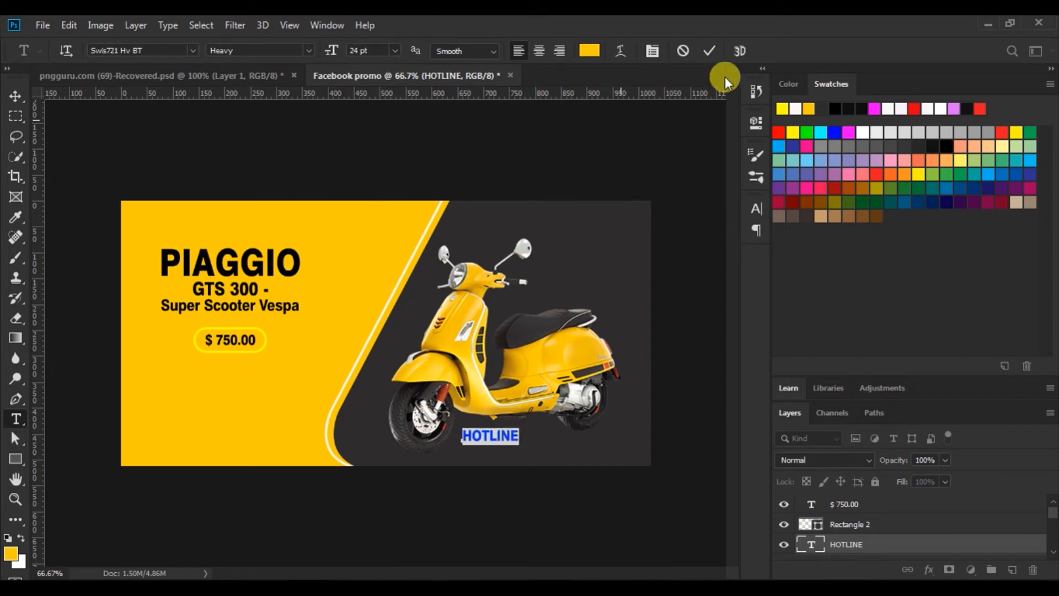
{"action": "left_click", "coordinate": [703, 50]}
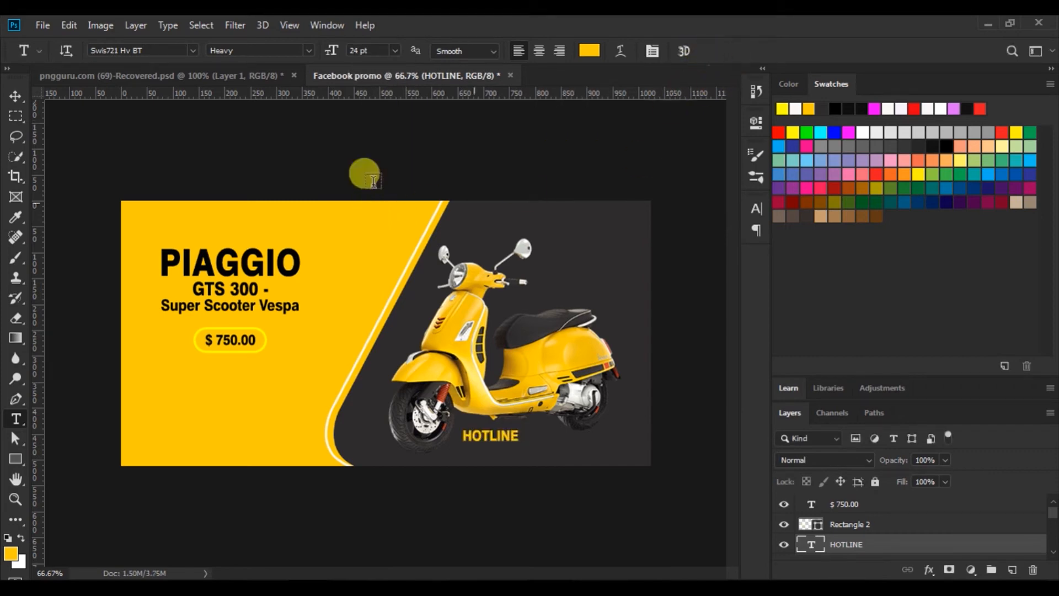
{"action": "left_click", "coordinate": [15, 96]}
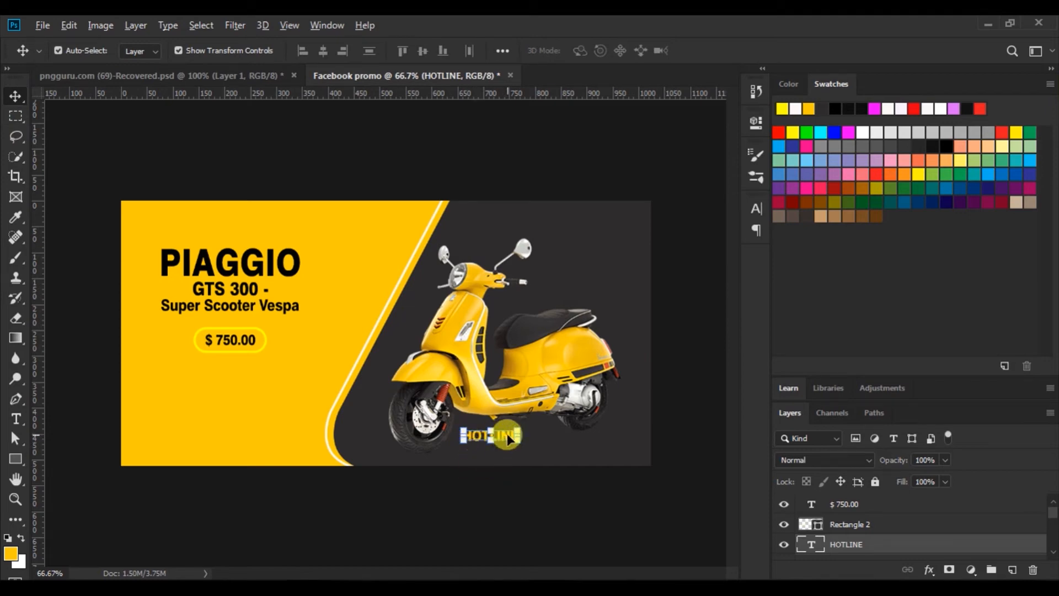
Duplicate HOTLINE just below and replace its text with the two hotline phone numbers
{"action": "left_click_drag", "start_coordinate": [509, 440], "coordinate": [511, 449]}
{"action": "left_click", "coordinate": [15, 419]}
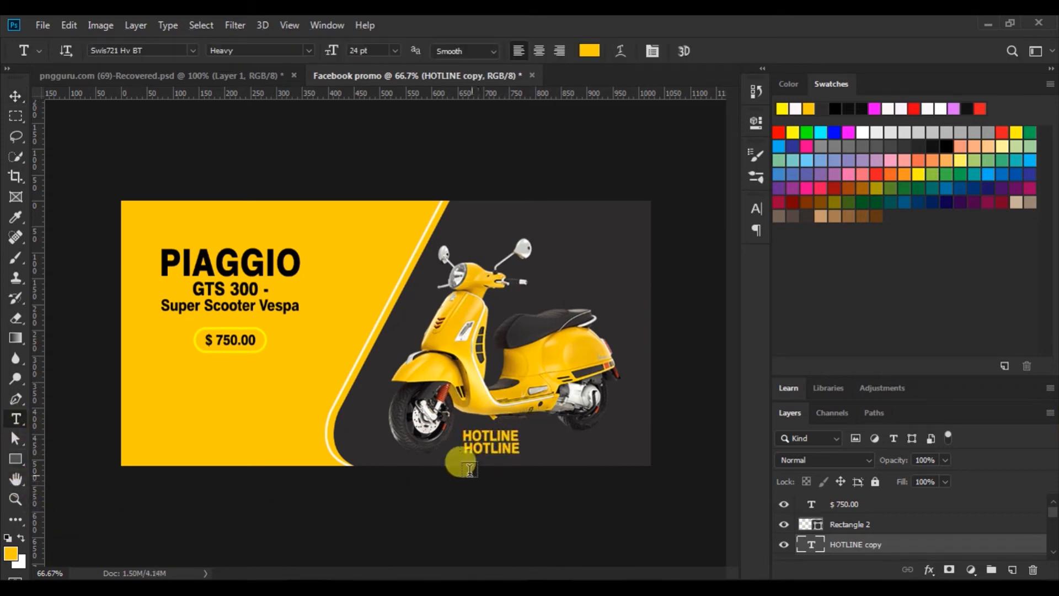
{"action": "left_click_drag", "start_coordinate": [462, 448], "coordinate": [585, 446]}
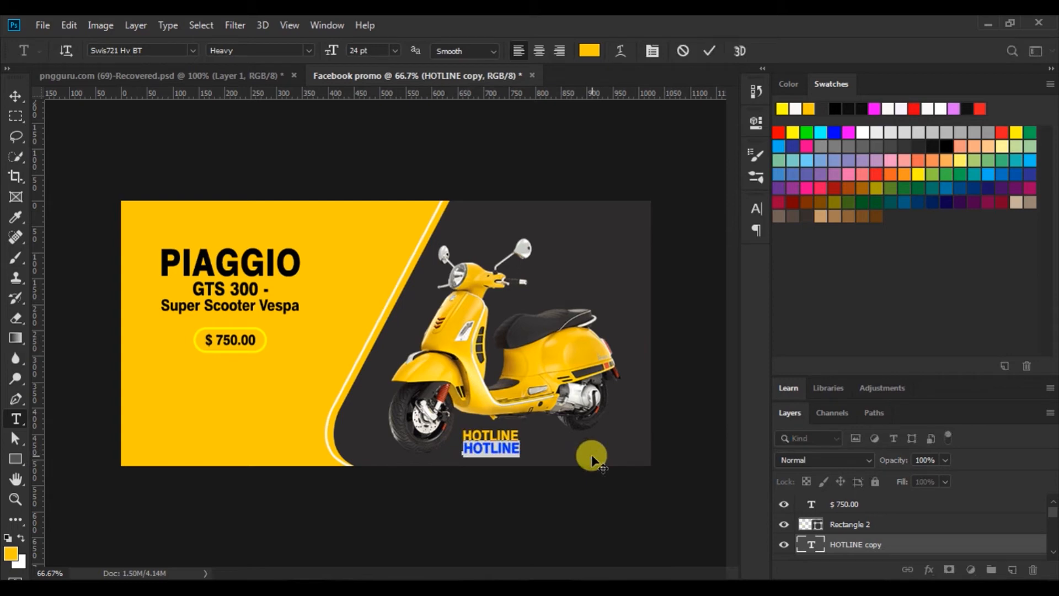
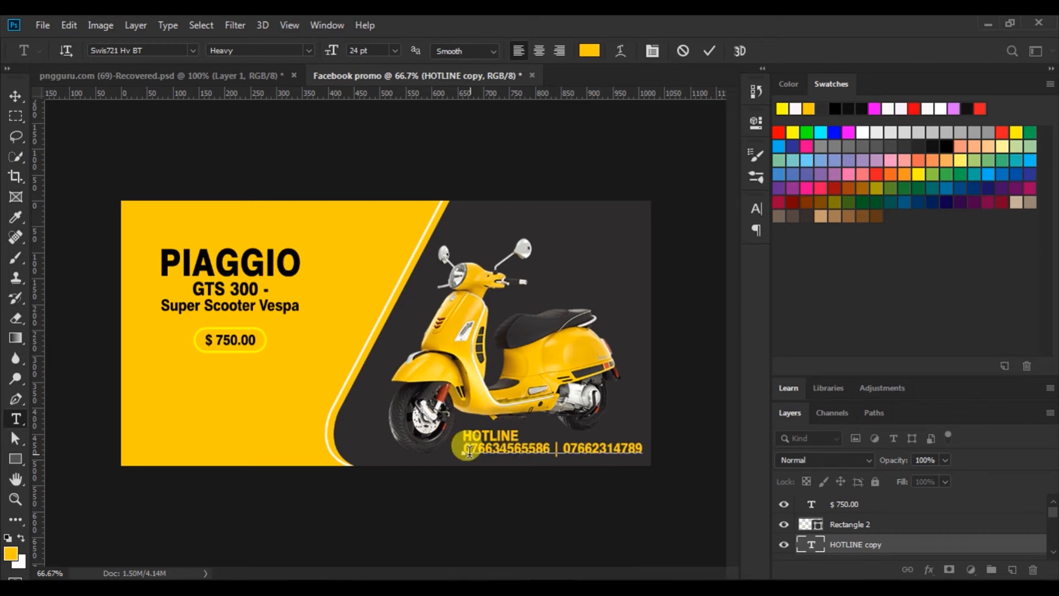
Resize the phone-number line to 20 pt
{"action": "left_click_drag", "start_coordinate": [462, 448], "coordinate": [704, 432]}
{"action": "left_click", "coordinate": [760, 210]}
{"action": "left_click", "coordinate": [760, 211]}
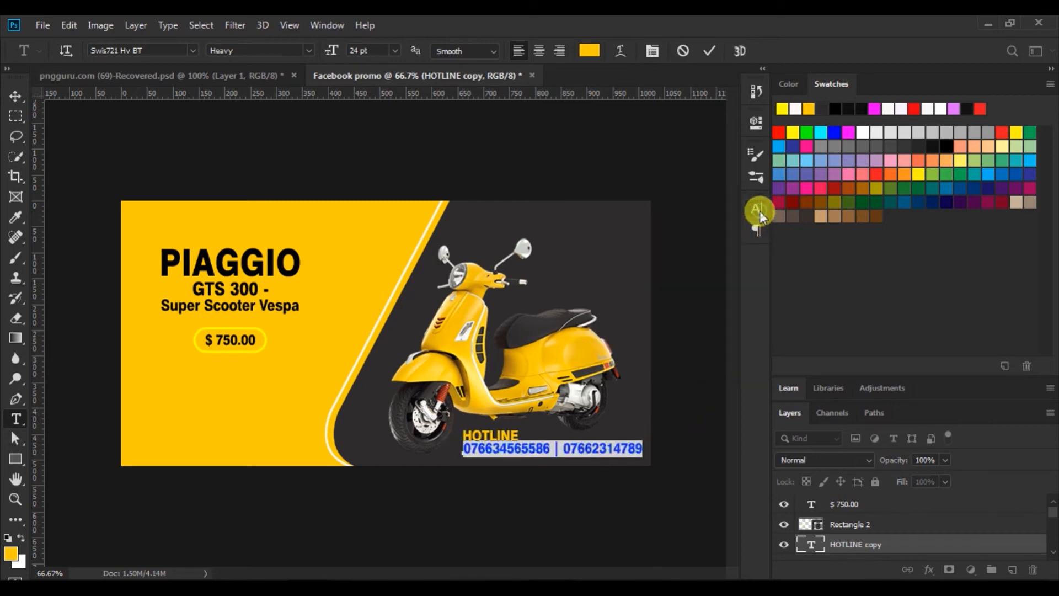
{"action": "double_click", "coordinate": [355, 50]}
{"action": "type", "text": "20"}
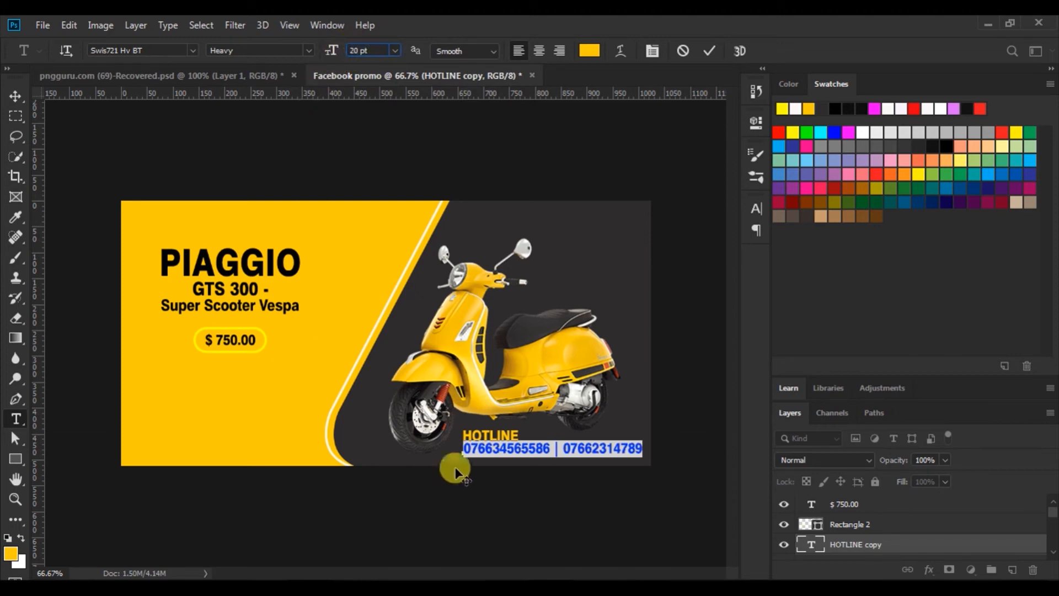
{"action": "key", "text": "Return"}
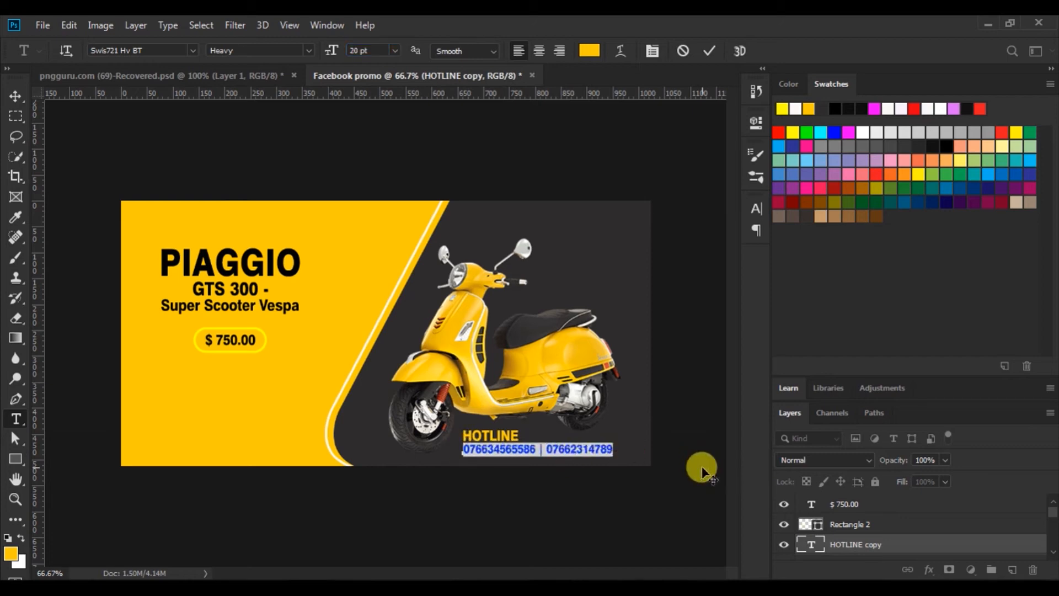
{"action": "left_click", "coordinate": [709, 51]}
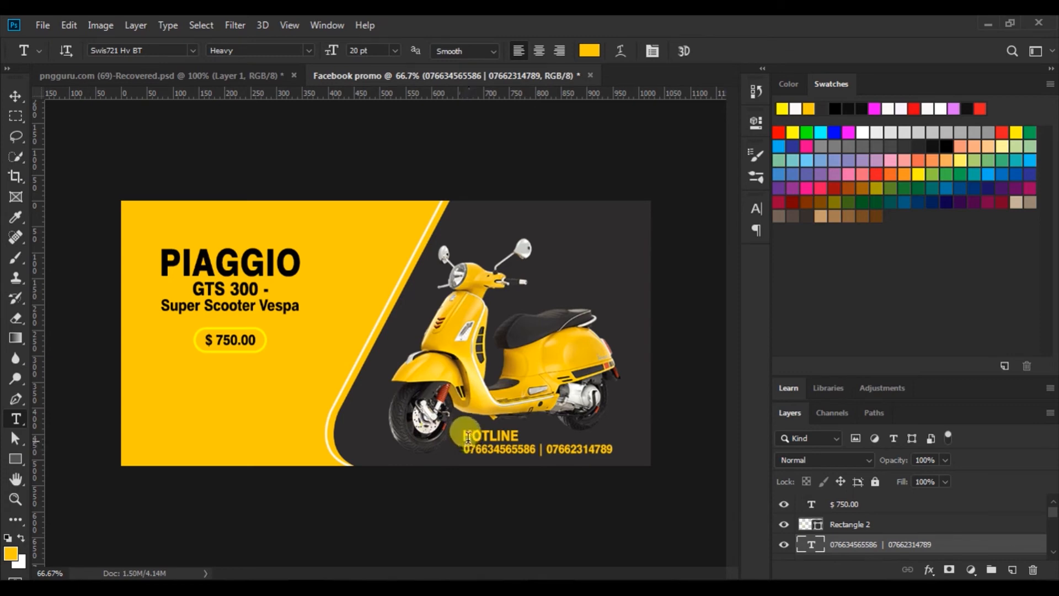
Set the HOTLINE text to 22 pt
{"action": "left_click_drag", "start_coordinate": [461, 436], "coordinate": [538, 435]}
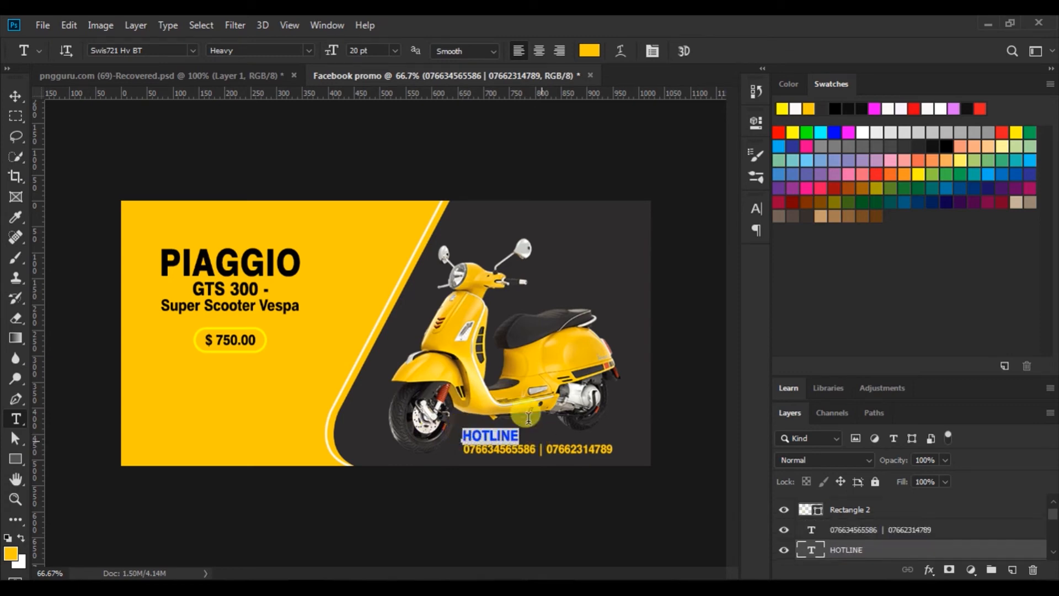
{"action": "left_click", "coordinate": [338, 50]}
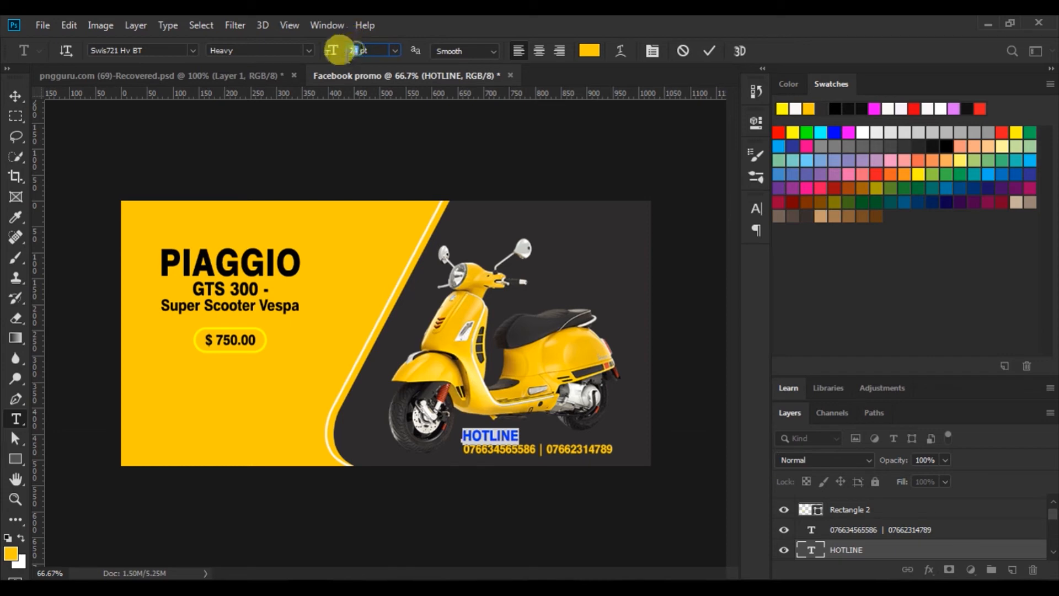
{"action": "type", "text": "22"}
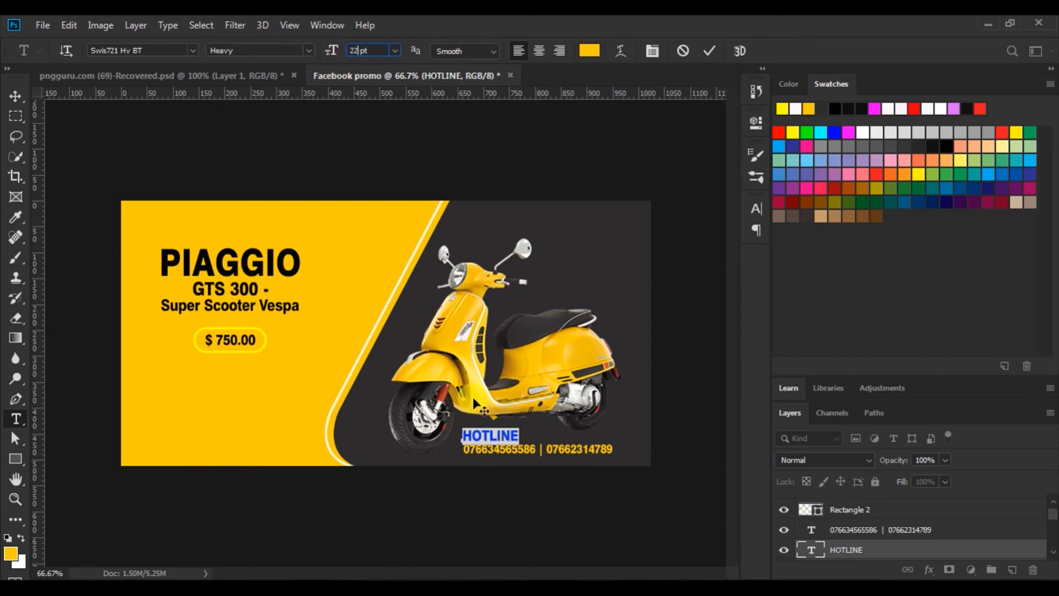
{"action": "left_click_drag", "start_coordinate": [463, 433], "coordinate": [529, 433]}
{"action": "type", "text": "22"}
{"action": "left_click", "coordinate": [701, 50]}
Left-align HOTLINE with the phone numbers and shift that block and the scooter slightly right
{"action": "left_click", "coordinate": [15, 96]}
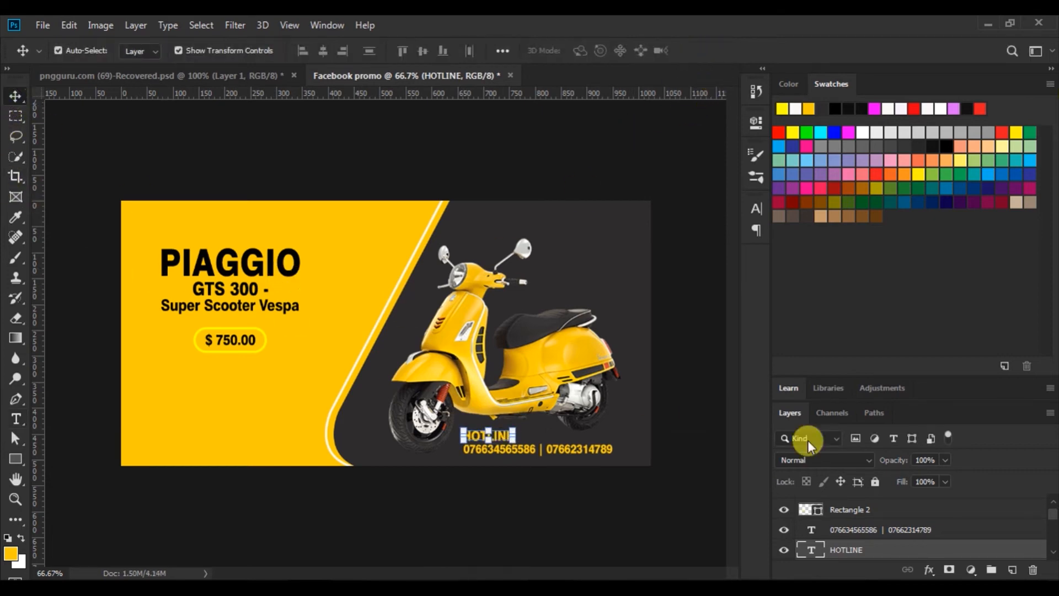
{"action": "left_click", "coordinate": [868, 530], "text": "shift"}
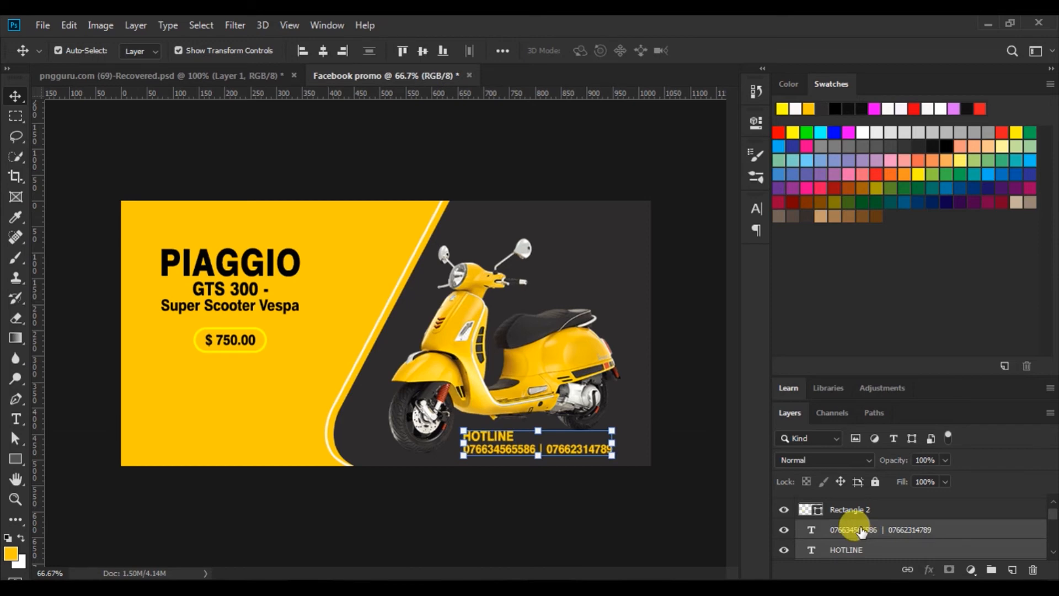
{"action": "left_click", "coordinate": [300, 50]}
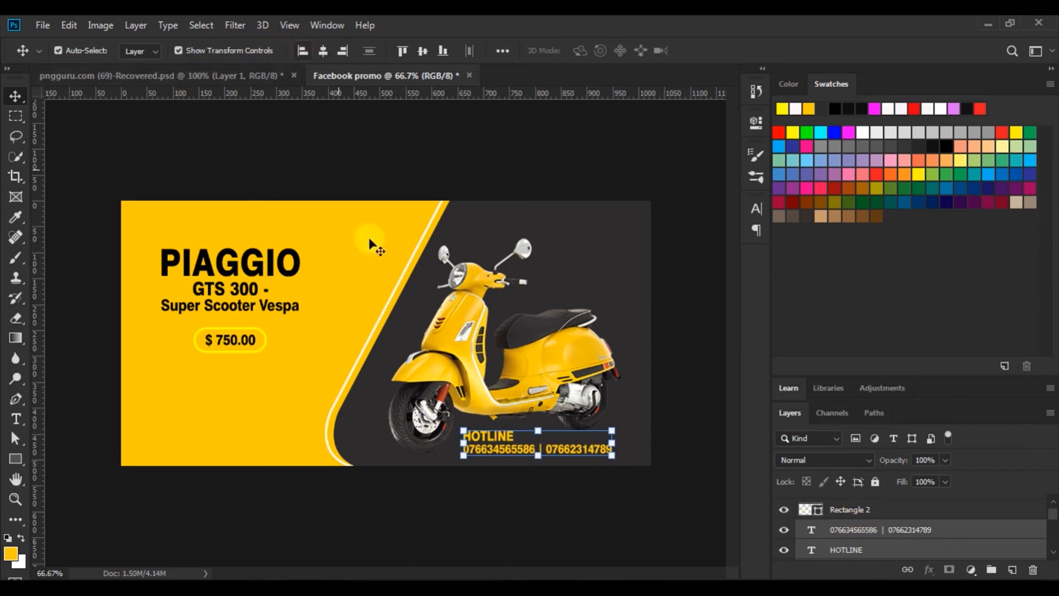
{"action": "left_click", "coordinate": [503, 439]}
{"action": "left_click_drag", "start_coordinate": [503, 439], "coordinate": [513, 442]}
{"action": "mouse_move", "coordinate": [530, 381]}
{"action": "left_mouse_down"}
{"action": "mouse_move", "coordinate": [541, 385]}
{"action": "mouse_move", "coordinate": [531, 382]}
{"action": "left_mouse_up"}
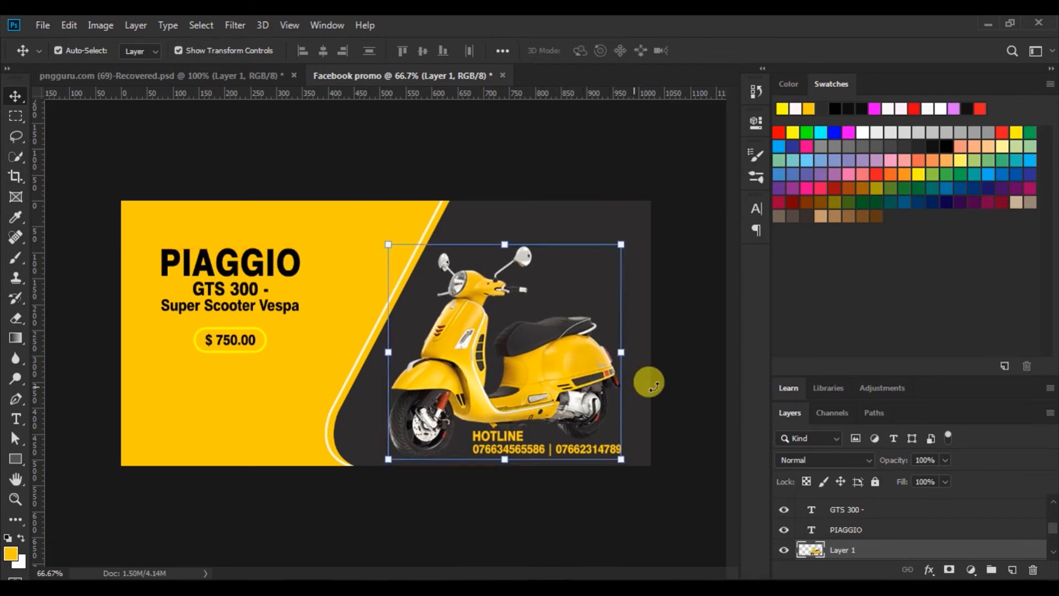
{"action": "left_click", "coordinate": [680, 385]}
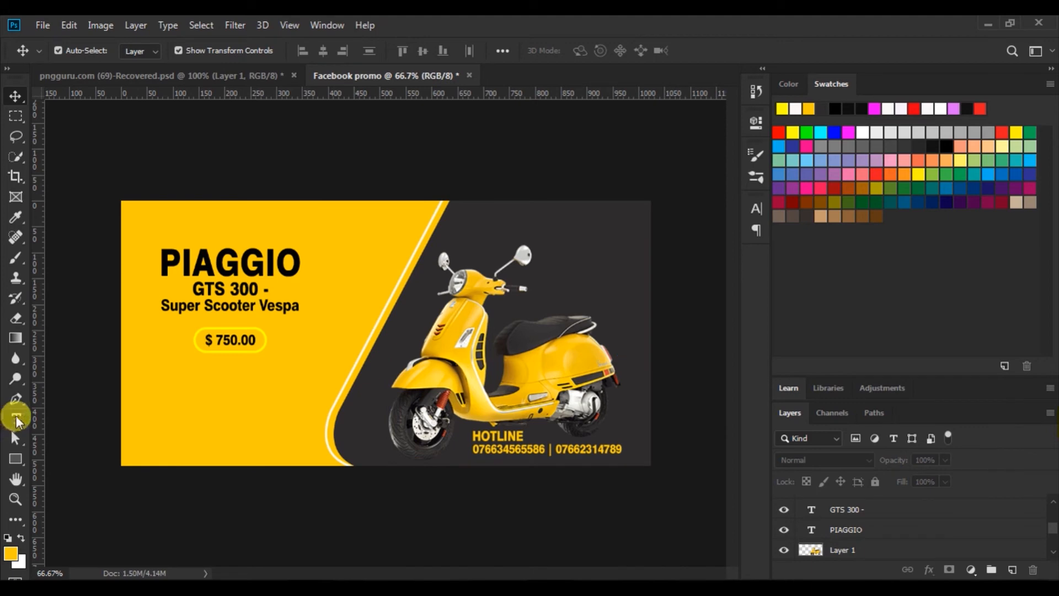
Add a 60 pt '50%' text to the right of the scooter's mirrors
{"action": "left_click", "coordinate": [16, 419]}
{"action": "left_click", "coordinate": [543, 269]}
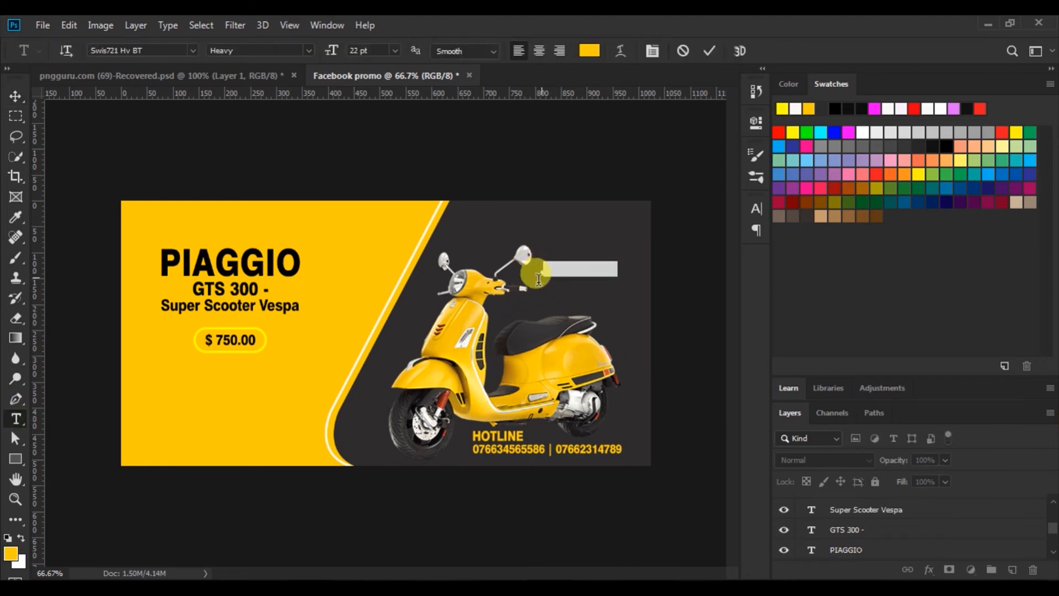
{"action": "left_click", "coordinate": [389, 48]}
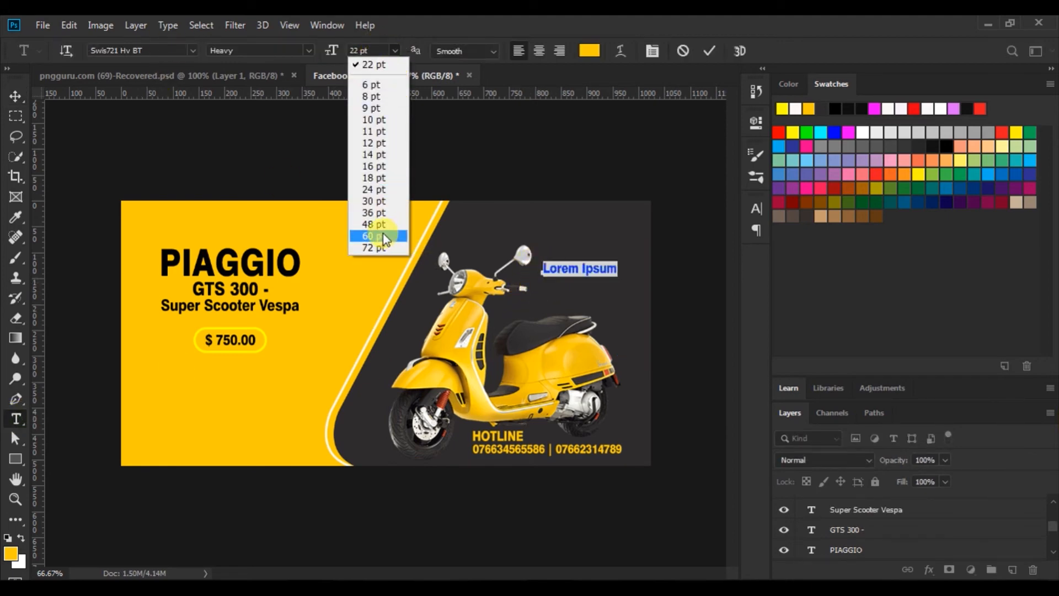
{"action": "left_click", "coordinate": [383, 230]}
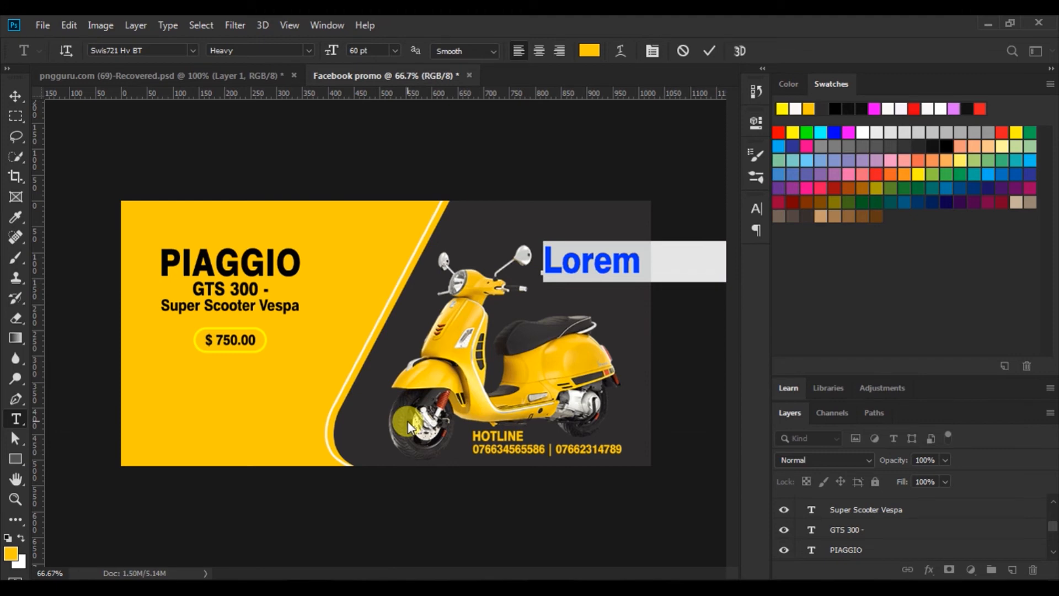
{"action": "type", "text": "50%"}
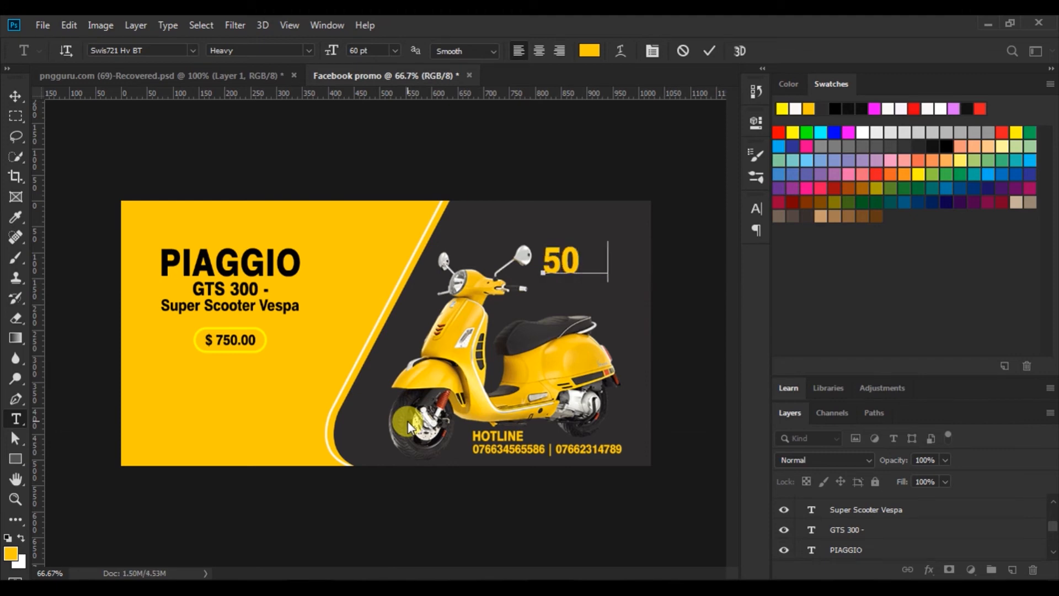
{"action": "left_click", "coordinate": [706, 54]}
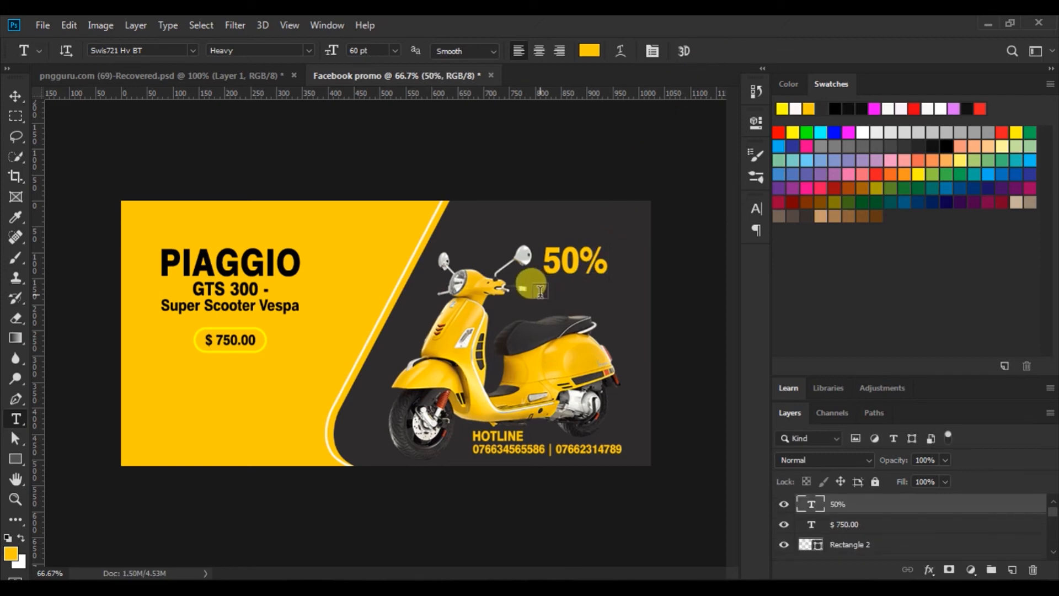
Add 'DESCOUNT' in 30 pt below the 50%
{"action": "left_click", "coordinate": [540, 297]}
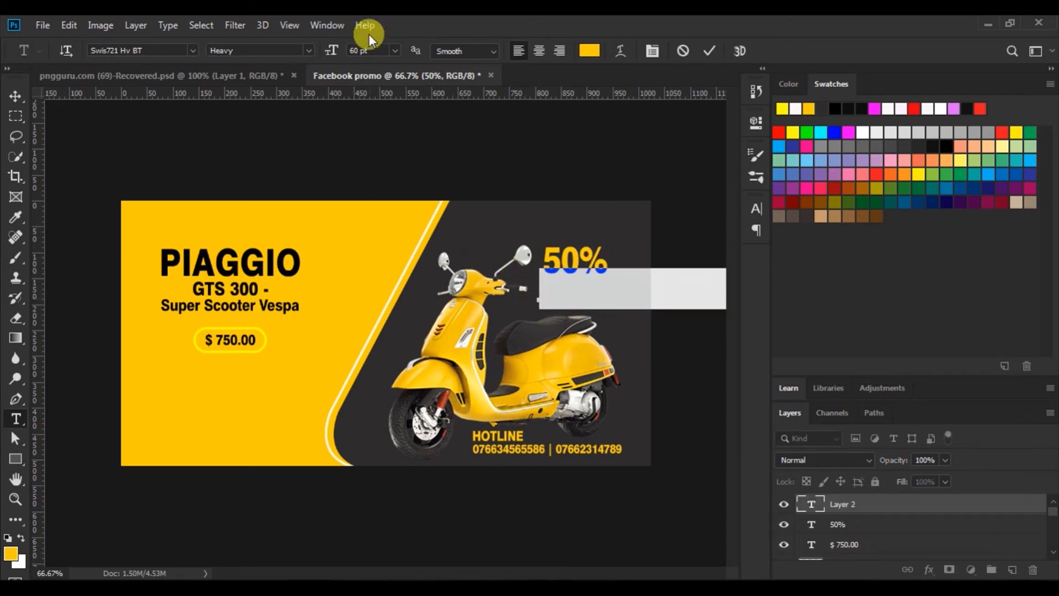
{"action": "left_click", "coordinate": [396, 50]}
{"action": "left_click", "coordinate": [371, 202]}
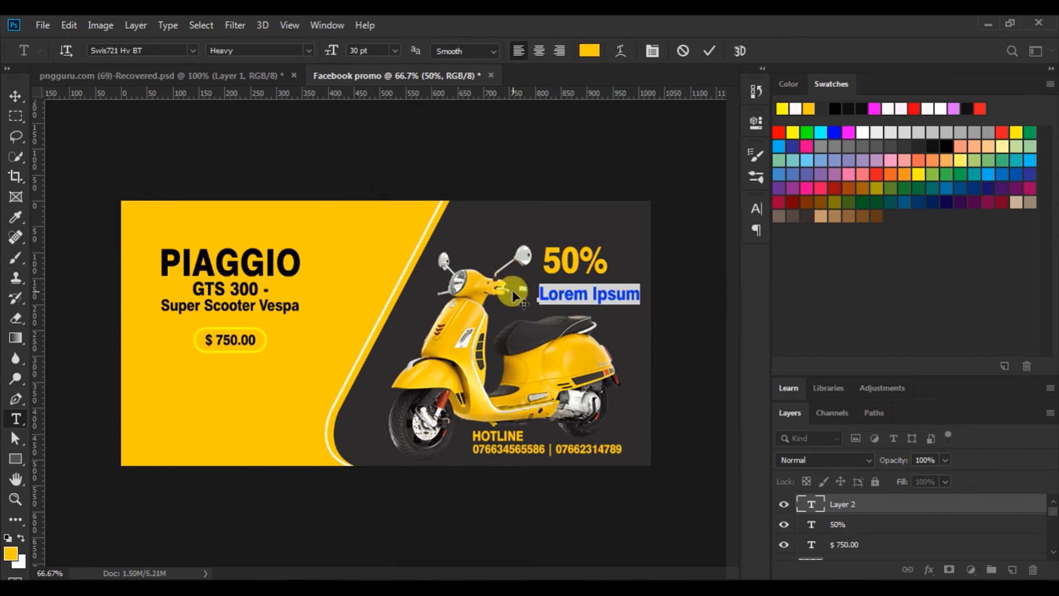
{"action": "type", "text": "DESCOUNT"}
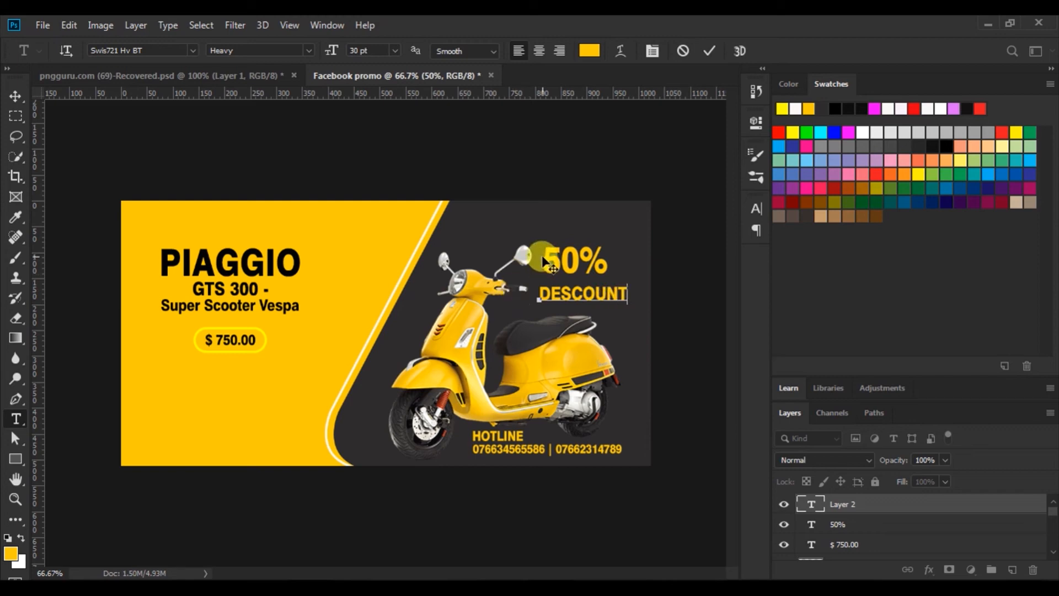
{"action": "left_click", "coordinate": [703, 52]}
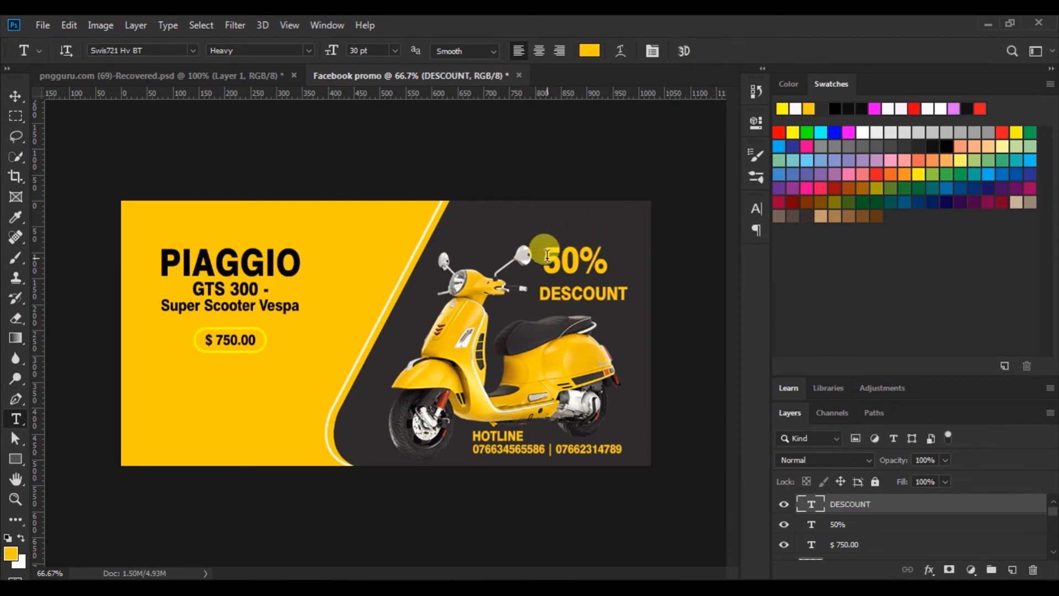
Enlarge the 50% text to 72 pt
{"action": "left_click_drag", "start_coordinate": [542, 255], "coordinate": [650, 290]}
{"action": "left_click", "coordinate": [396, 49]}
{"action": "left_click", "coordinate": [368, 246]}
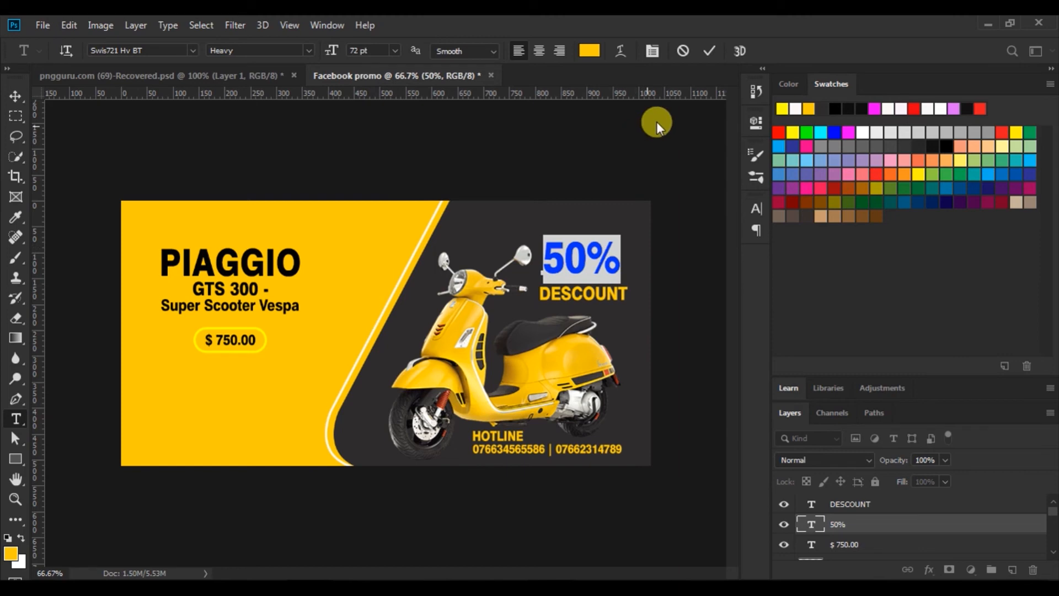
Move the 50% down and left-align it with DESCOUNT
{"action": "left_click", "coordinate": [709, 50]}
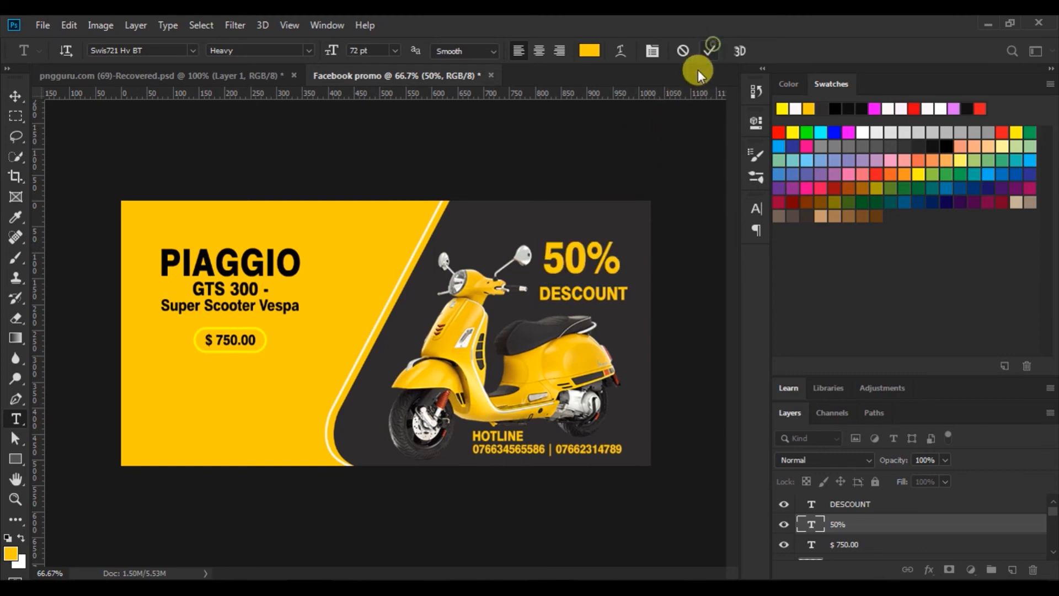
{"action": "left_click", "coordinate": [15, 97]}
{"action": "left_click", "coordinate": [571, 271]}
{"action": "mouse_move", "coordinate": [571, 272]}
{"action": "left_mouse_down"}
{"action": "mouse_move", "coordinate": [580, 269]}
{"action": "mouse_move", "coordinate": [564, 274]}
{"action": "left_mouse_up"}
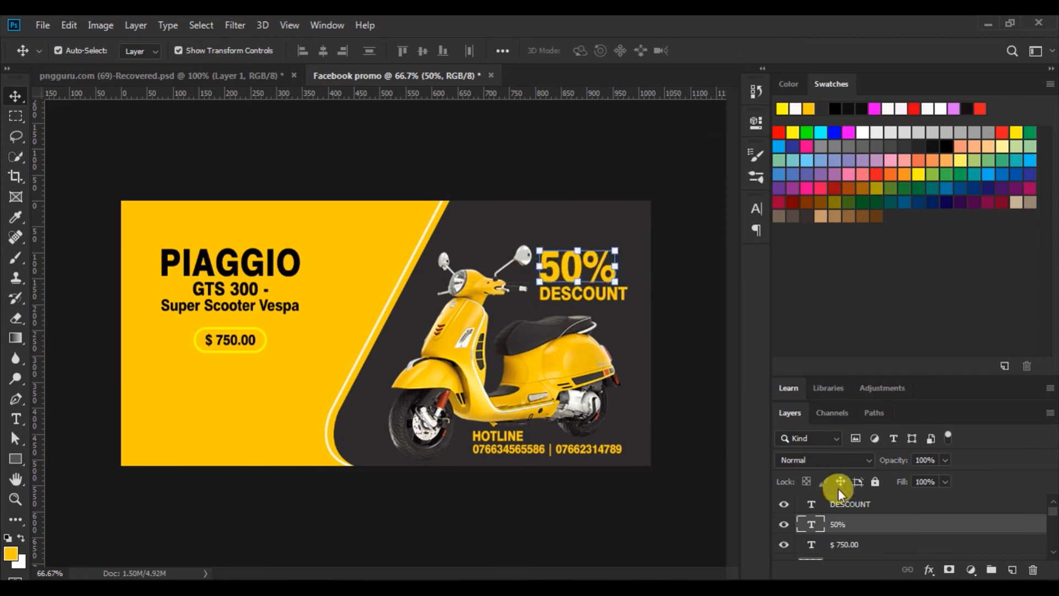
{"action": "left_click", "coordinate": [840, 505], "text": "shift"}
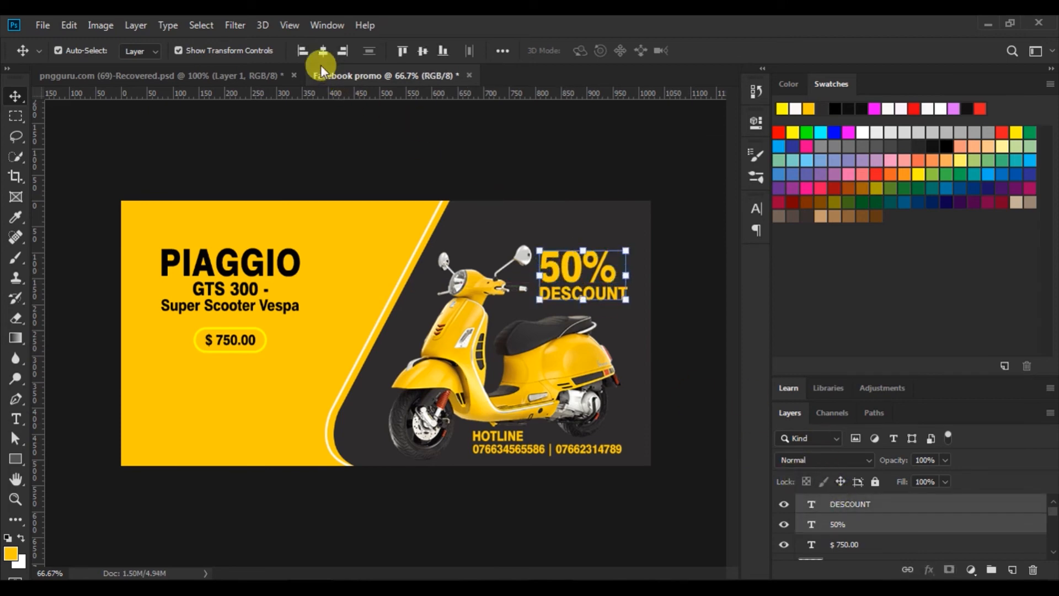
{"action": "left_click", "coordinate": [304, 51]}
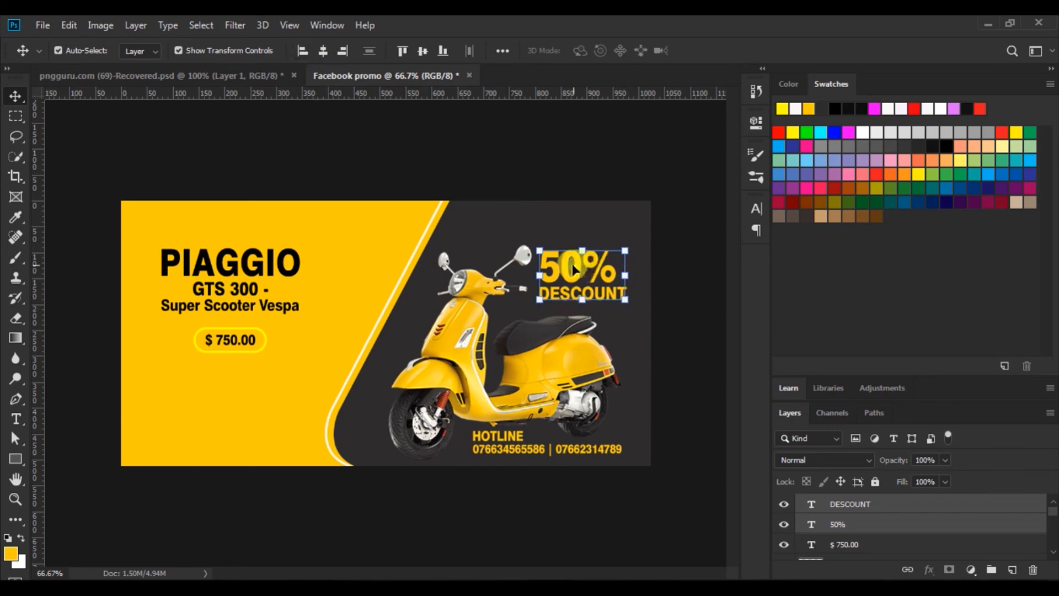
Scale the 50%/DESCOUNT pair up to about 112.9% beside the mirrors
{"action": "left_click_drag", "start_coordinate": [572, 269], "coordinate": [570, 257]}
{"action": "left_click_drag", "start_coordinate": [626, 291], "coordinate": [643, 305]}
{"action": "left_click_drag", "start_coordinate": [574, 264], "coordinate": [573, 275]}
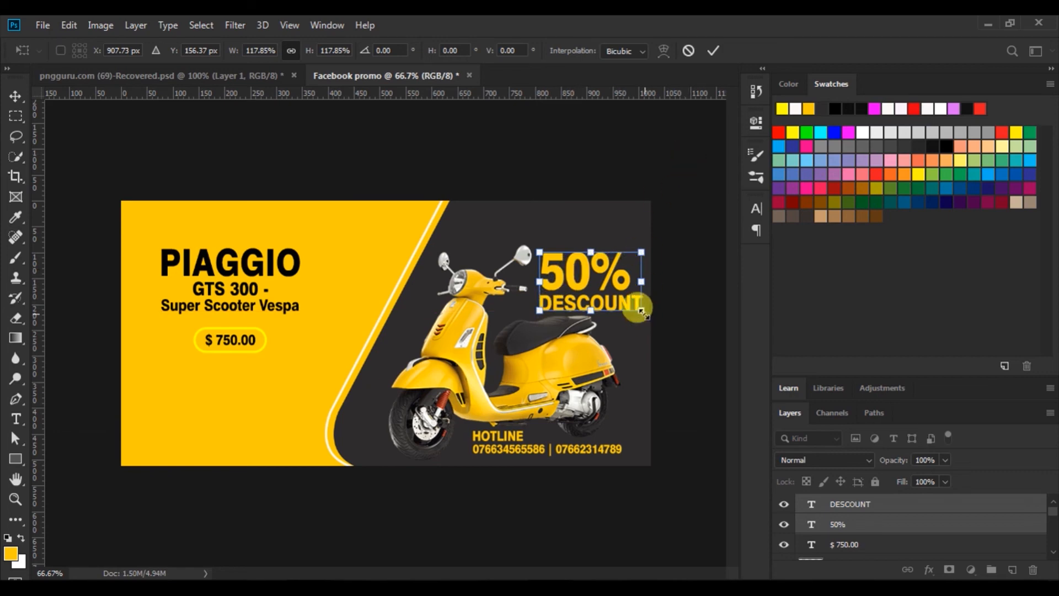
{"action": "left_click_drag", "start_coordinate": [643, 313], "coordinate": [639, 309]}
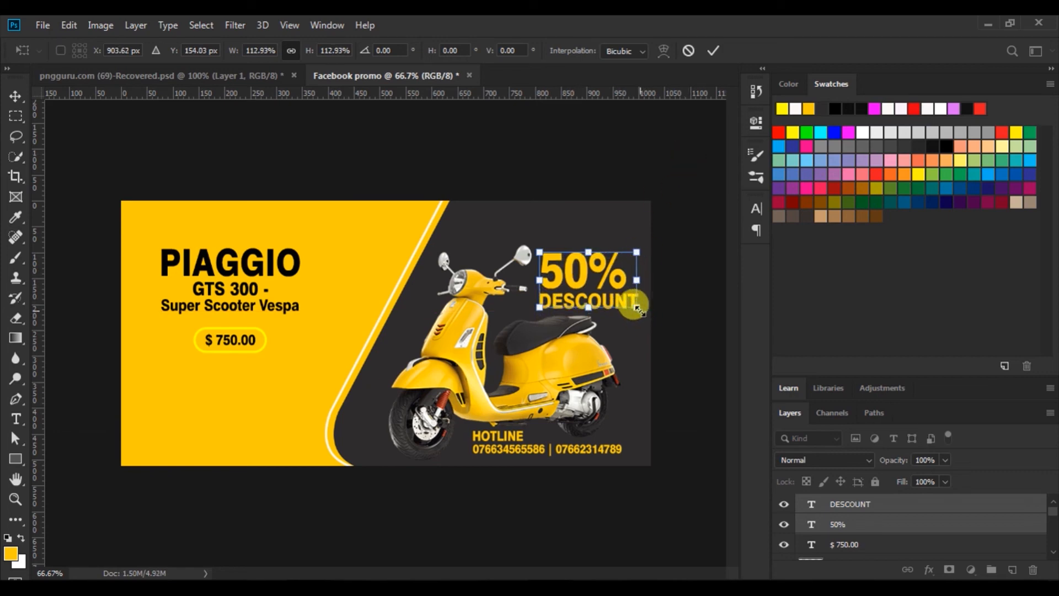
{"action": "left_click", "coordinate": [708, 49]}
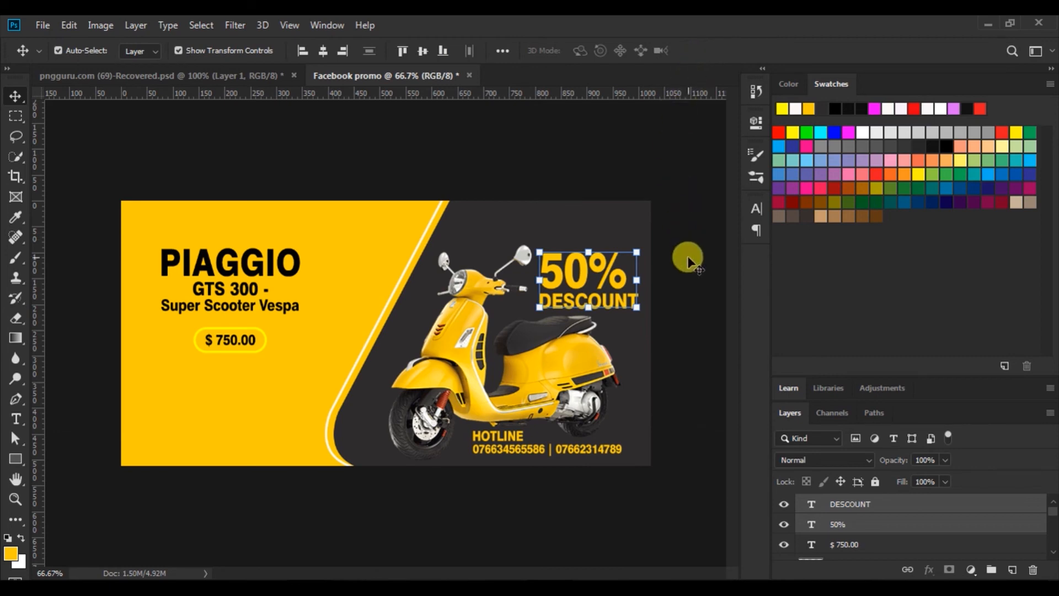
{"action": "left_click", "coordinate": [16, 419]}
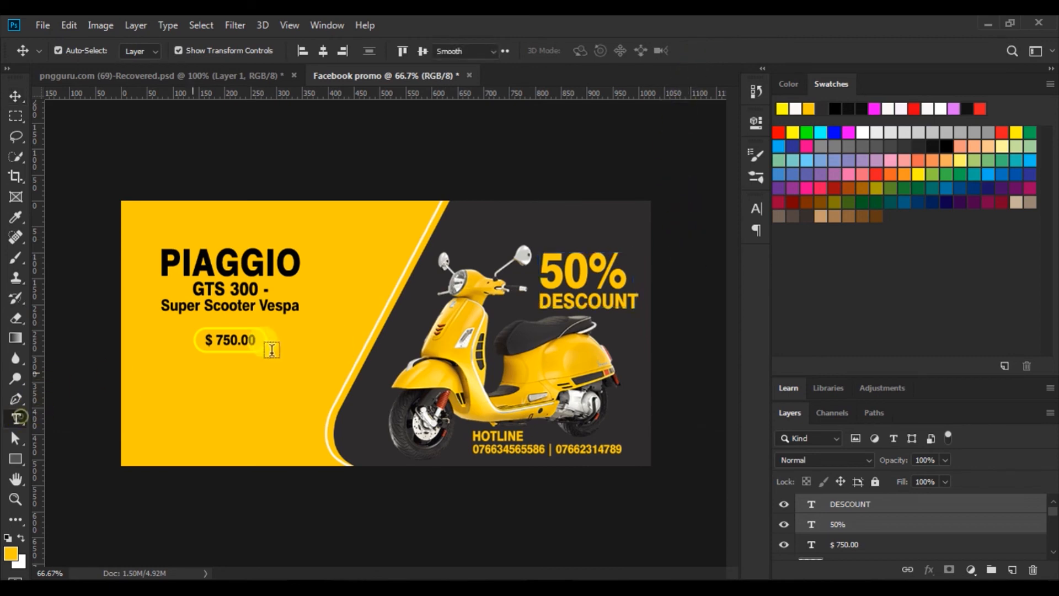
Make the 50% text faux bold with -50 tracking
{"action": "left_click", "coordinate": [544, 267]}
{"action": "left_click_drag", "start_coordinate": [544, 267], "coordinate": [632, 270]}
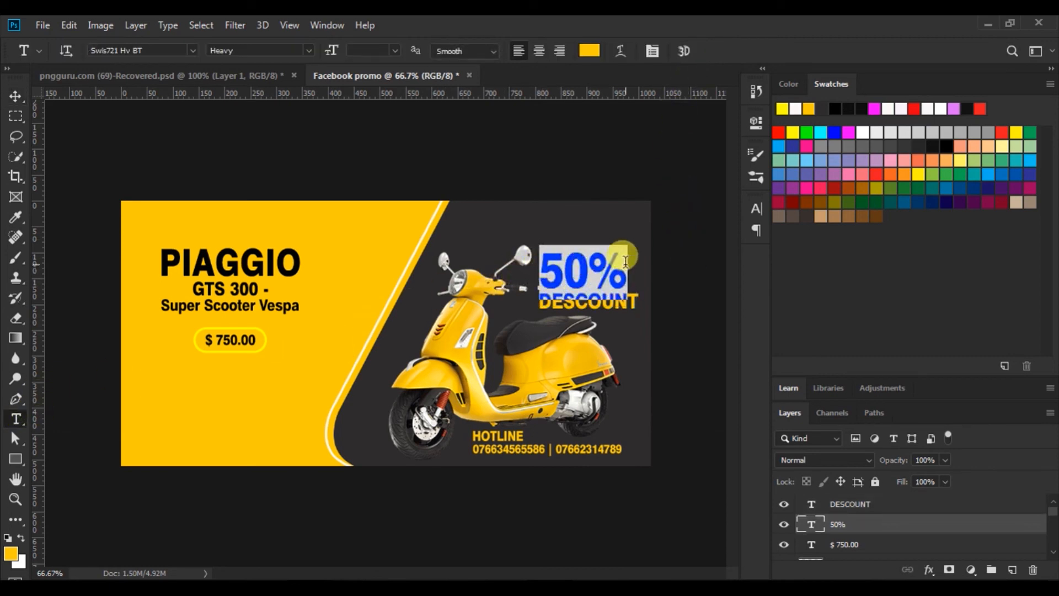
{"action": "left_click", "coordinate": [756, 208]}
{"action": "left_click", "coordinate": [591, 314]}
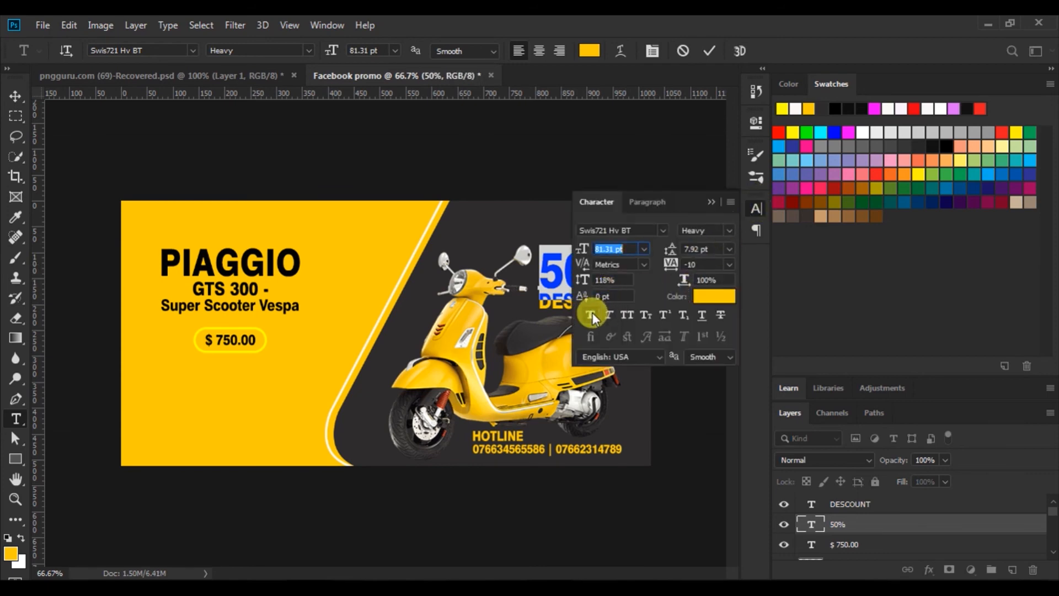
{"action": "left_click_drag", "start_coordinate": [665, 270], "coordinate": [670, 271]}
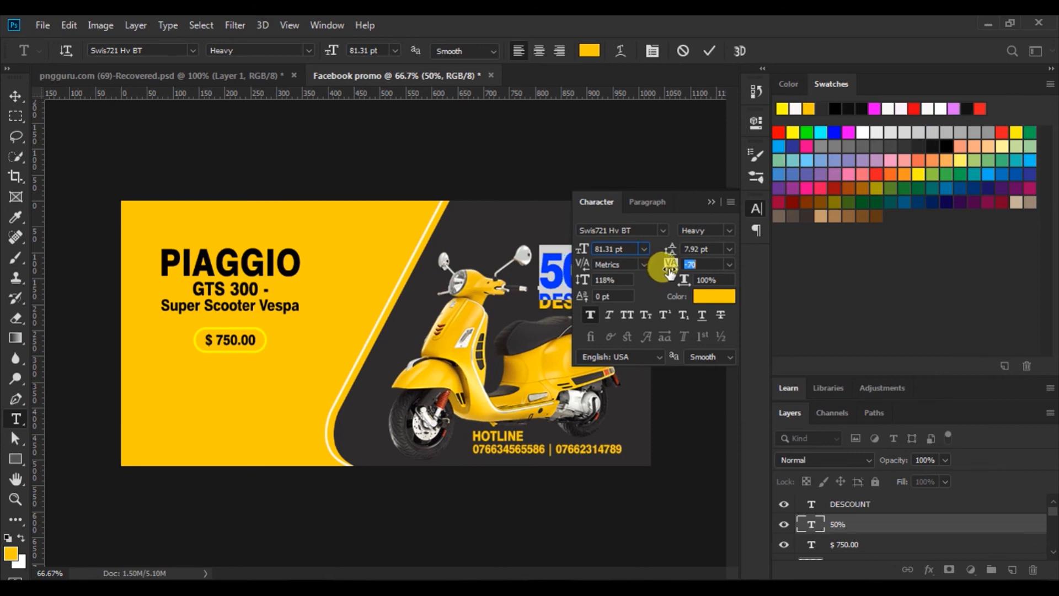
{"action": "left_click_drag", "start_coordinate": [667, 269], "coordinate": [667, 269]}
{"action": "left_click", "coordinate": [712, 50]}
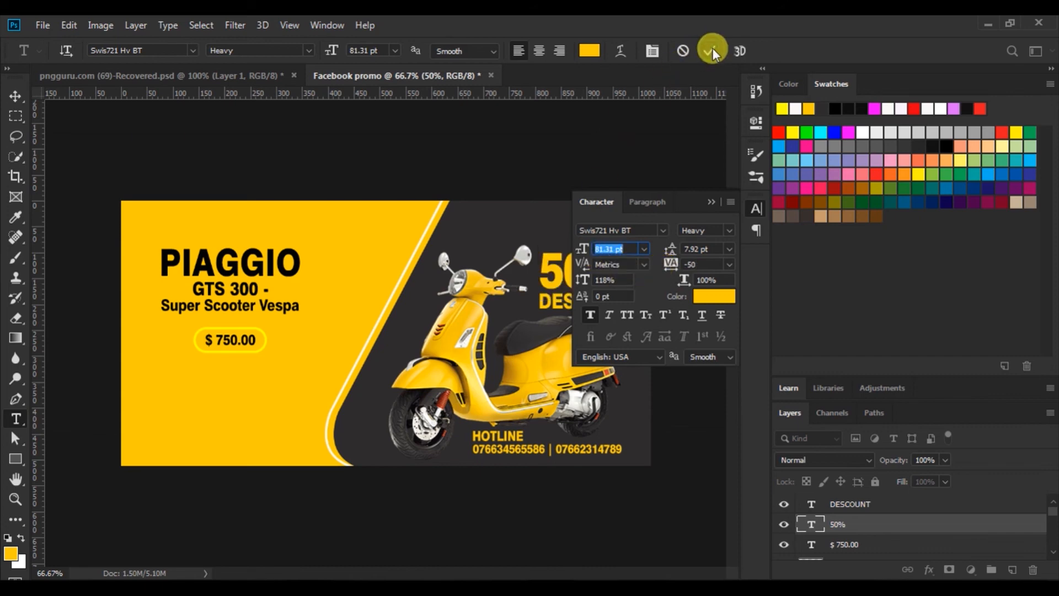
{"action": "left_click", "coordinate": [712, 201]}
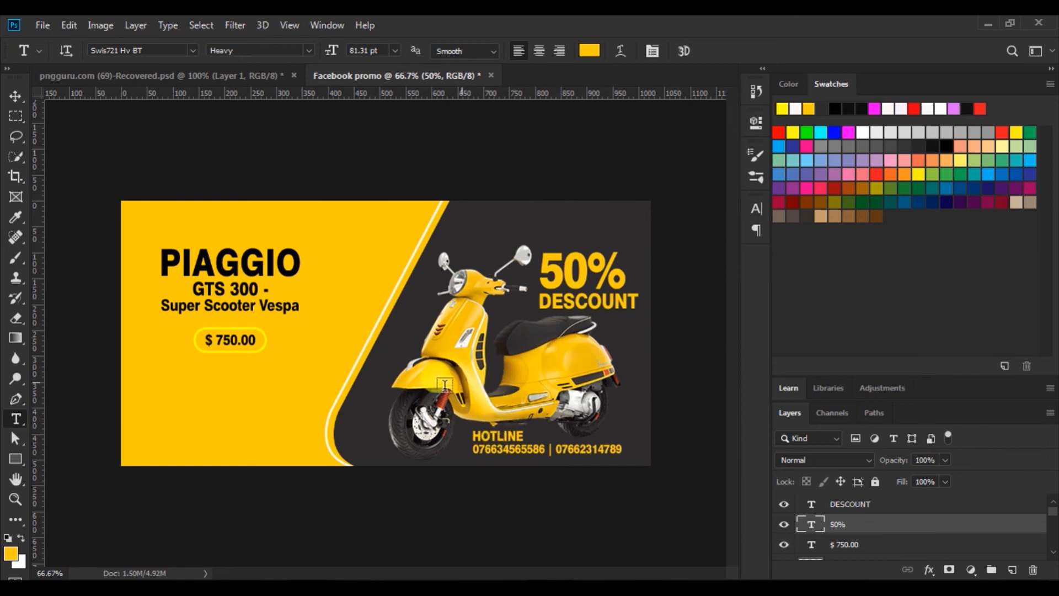
Draw a Pen-tool shape line rising diagonally from the banner's bottom-left corner
{"action": "left_click", "coordinate": [15, 96]}
{"action": "left_click", "coordinate": [243, 166]}
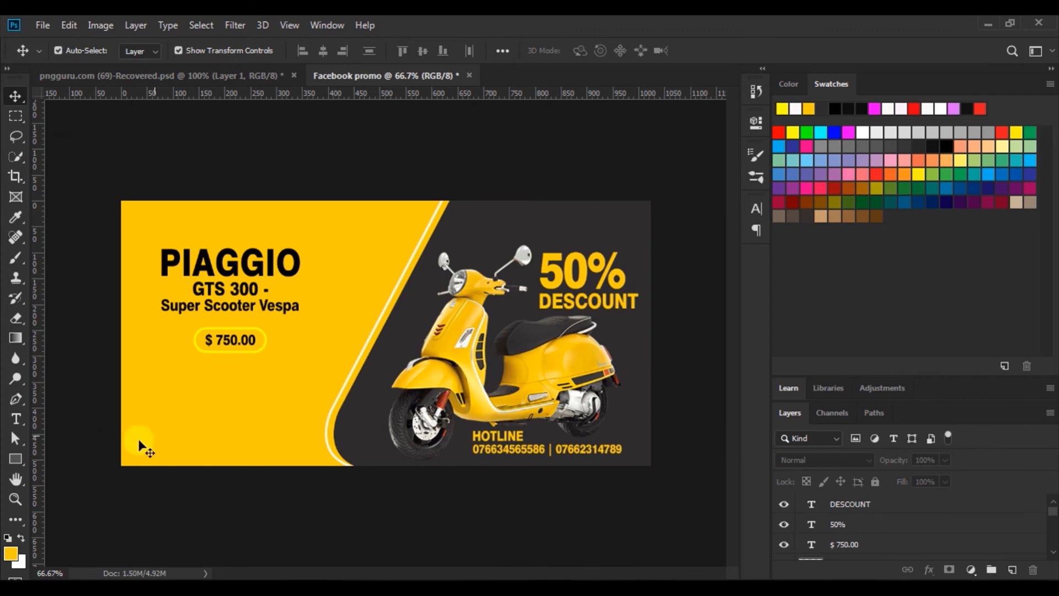
{"action": "left_click", "coordinate": [15, 399]}
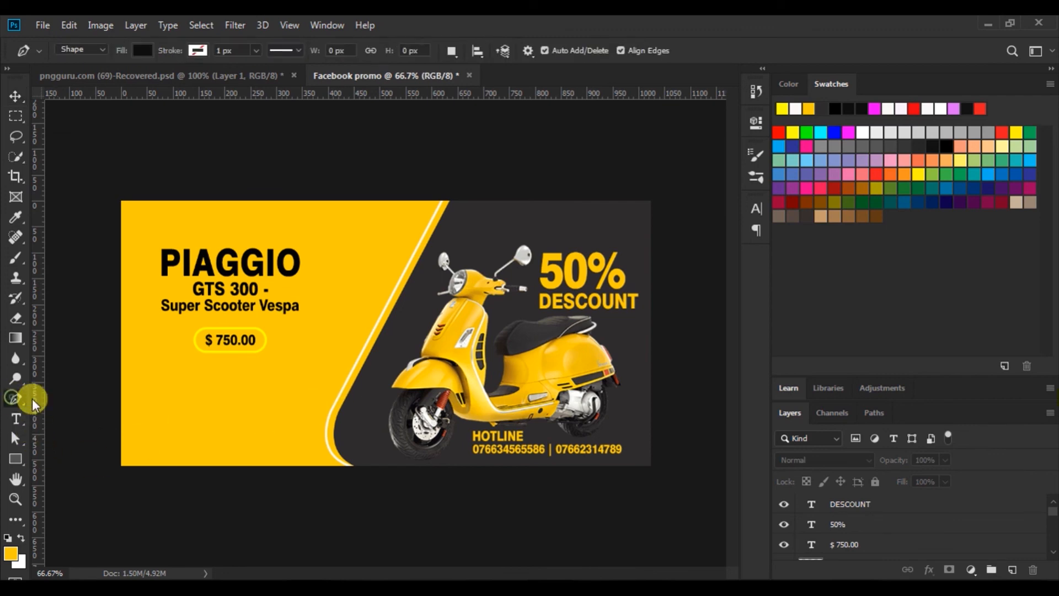
{"action": "left_click", "coordinate": [128, 471]}
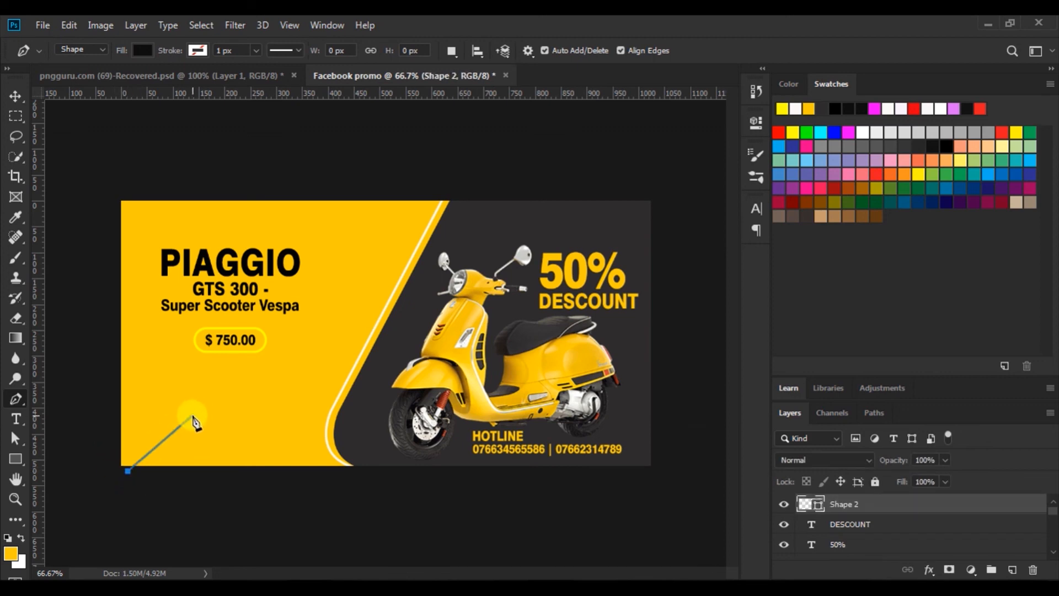
{"action": "left_click", "coordinate": [201, 405]}
Give the line no fill and a thicker solid black stroke
{"action": "left_click", "coordinate": [142, 49]}
{"action": "left_click", "coordinate": [74, 80]}
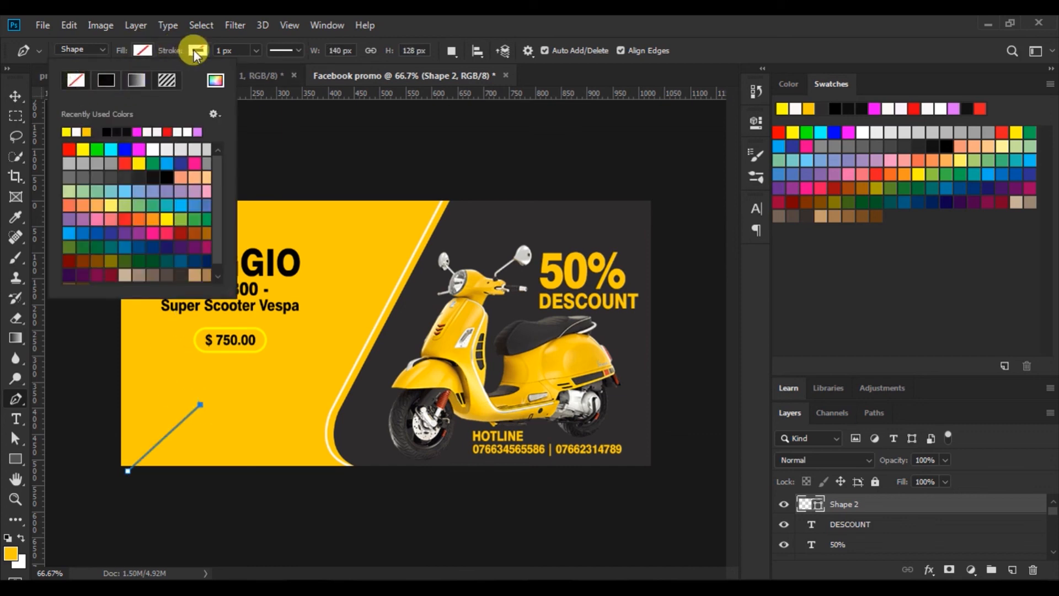
{"action": "left_click", "coordinate": [195, 50]}
{"action": "left_click", "coordinate": [161, 80]}
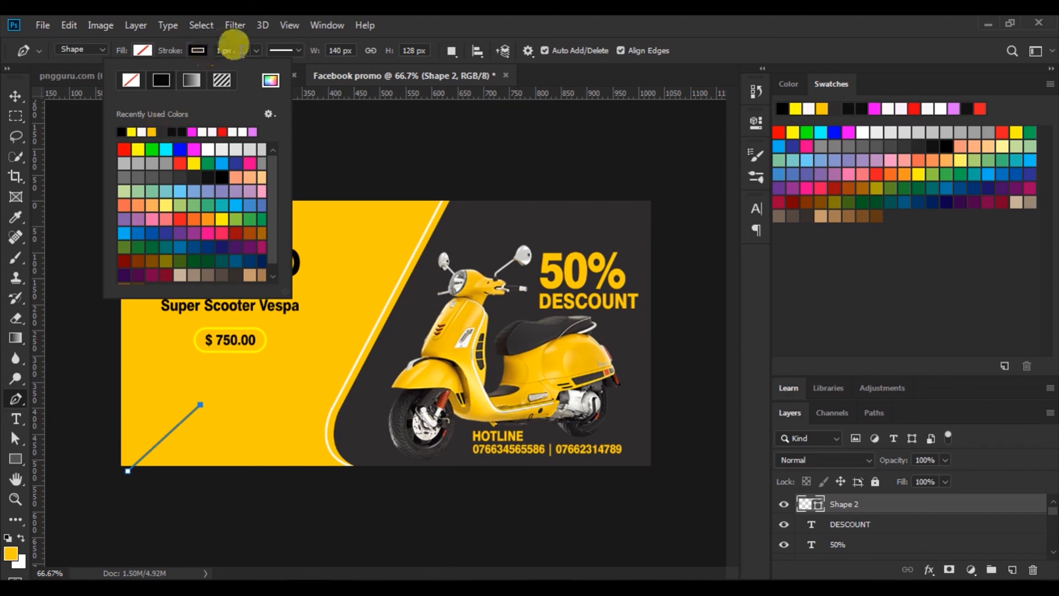
{"action": "left_click_drag", "start_coordinate": [257, 51], "coordinate": [262, 65]}
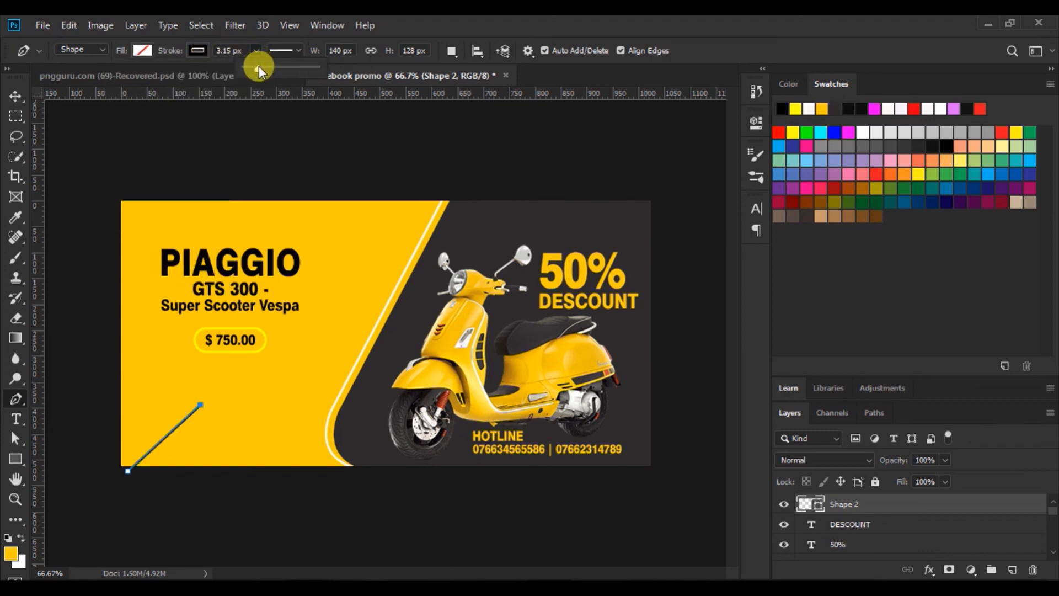
{"action": "left_click", "coordinate": [21, 94]}
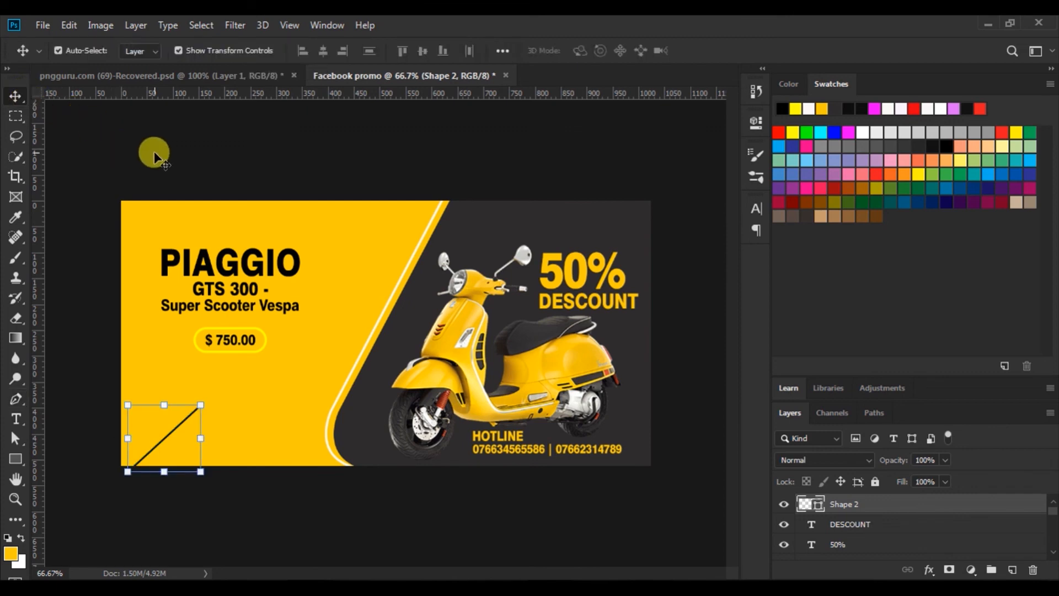
Duplicate the line with Ctrl+J and nudge the copy slightly down beside it
{"action": "key", "text": "ctrl"}
{"action": "key", "text": "ctrl+j"}
{"action": "key", "text": "Down"}
{"action": "key", "text": "Down"}
{"action": "key", "text": "Down"}
{"action": "key", "text": "Down"}
{"action": "key", "text": "Down"}
{"action": "key", "text": "Down"}
{"action": "key", "text": "Down"}
{"action": "key", "text": "Down"}
{"action": "key", "text": "Down"}
{"action": "key", "text": "Down"}
{"action": "key", "text": "Down"}
{"action": "key", "text": "Down"}
{"action": "key", "text": "Down"}
{"action": "key", "text": "Down"}
{"action": "key", "text": "Down"}
{"action": "key", "text": "Right"}
{"action": "key", "text": "Right"}
{"action": "key", "text": "Right"}
{"action": "key", "text": "Right"}
{"action": "key", "text": "Right"}
{"action": "key", "text": "Right"}
{"action": "key", "text": "Right"}
{"action": "key", "text": "Right"}
{"action": "key", "text": "Right"}
{"action": "key", "text": "Right"}
{"action": "key", "text": "Right"}
{"action": "key", "text": "Right"}
{"action": "key", "text": "Right"}
{"action": "key", "text": "Right"}
{"action": "key", "text": "Right"}
{"action": "key", "text": "Right"}
{"action": "key", "text": "Right"}
{"action": "key", "text": "Right"}
{"action": "key", "text": "Down"}
{"action": "key", "text": "Down"}
{"action": "key", "text": "Down"}
{"action": "key", "text": "Down"}
{"action": "key", "text": "Down"}
{"action": "key", "text": "Down"}
{"action": "key", "text": "Left"}
{"action": "key", "text": "Left"}
{"action": "key", "text": "Left"}
{"action": "key", "text": "Left"}
{"action": "key", "text": "Left"}
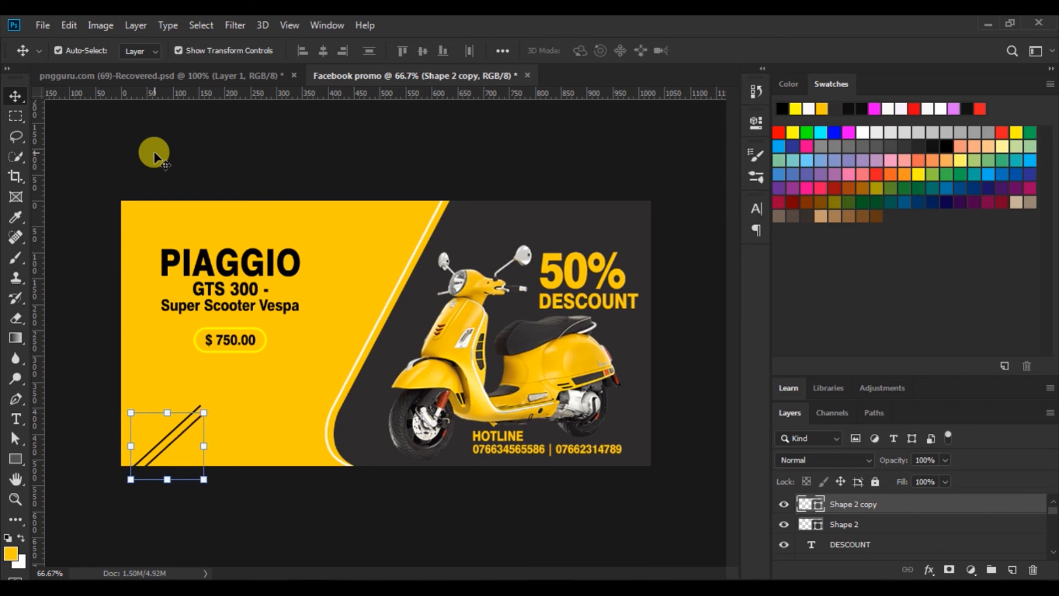
{"action": "key", "text": "Down"}
{"action": "key", "text": "Down"}
{"action": "key", "text": "Down"}
{"action": "key", "text": "Down"}
{"action": "key", "text": "Down"}
{"action": "key", "text": "Down"}
{"action": "key", "text": "Down"}
{"action": "key", "text": "Down"}
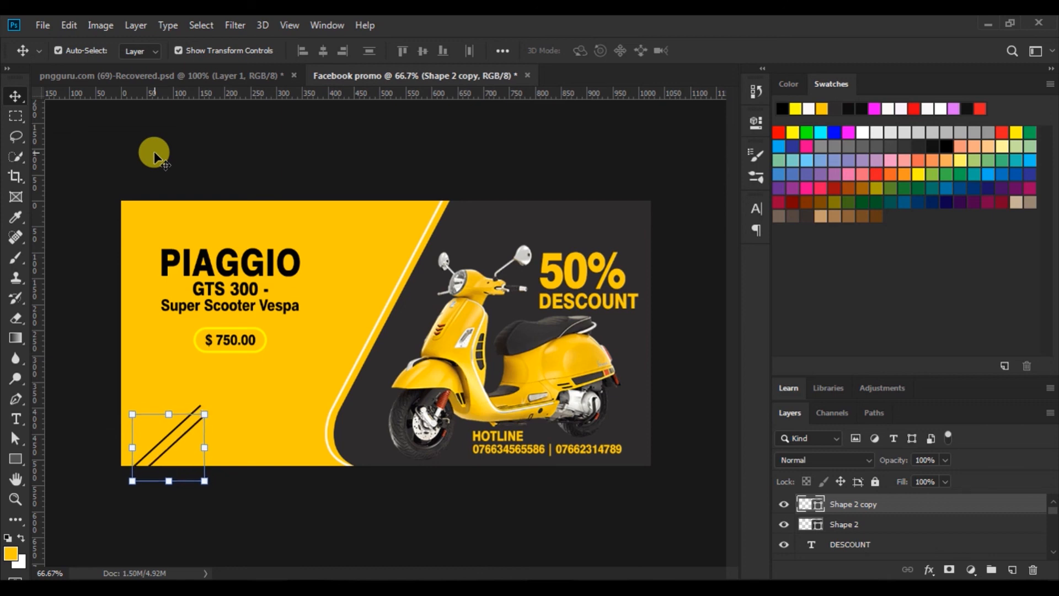
{"action": "left_click", "coordinate": [154, 151]}
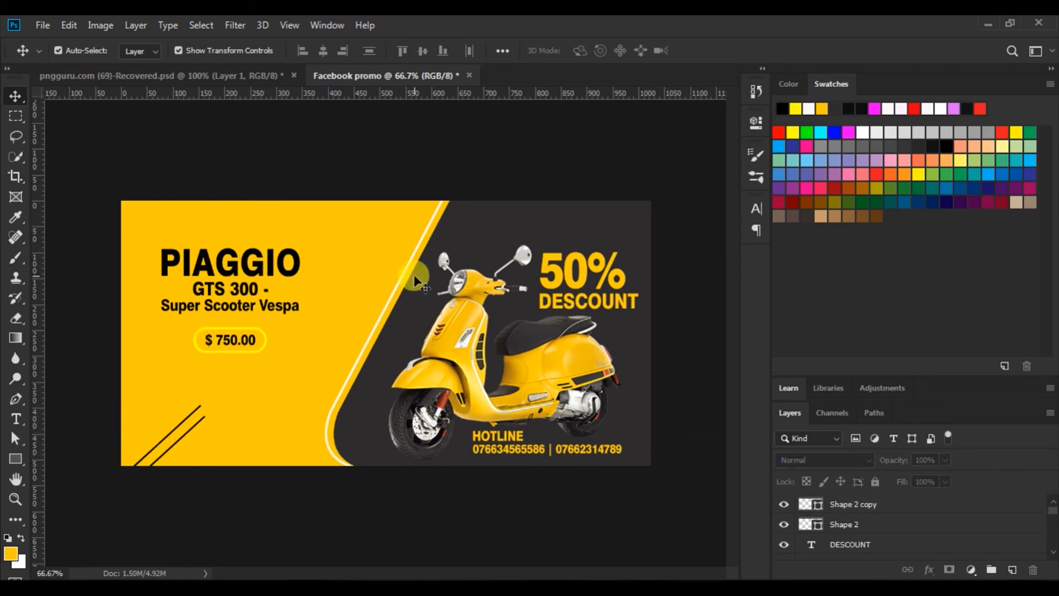
Add a new empty layer and set the brush colour to black
{"action": "left_click", "coordinate": [15, 257]}
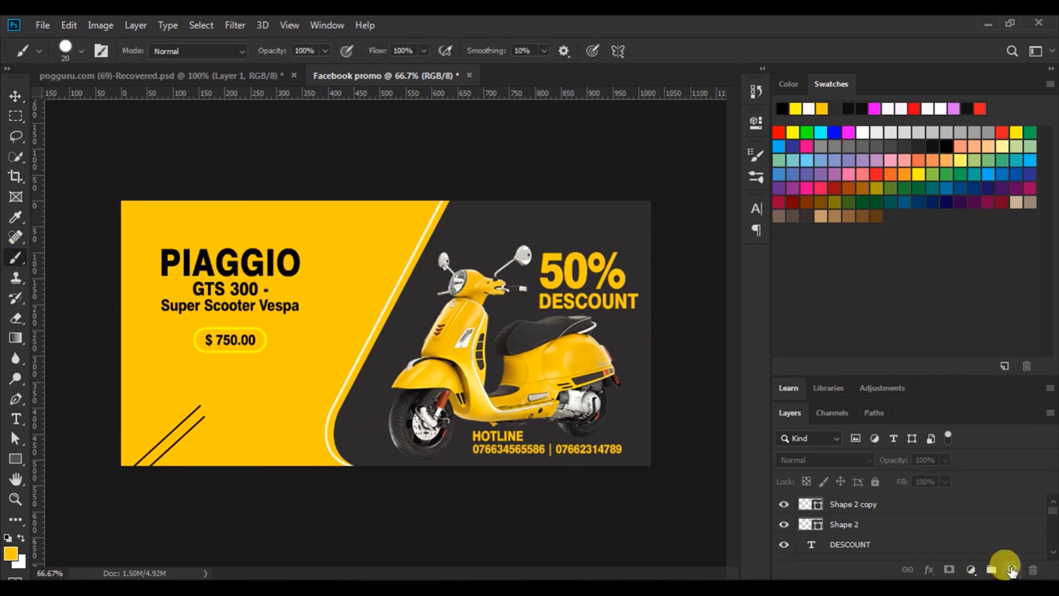
{"action": "left_click", "coordinate": [1011, 570]}
{"action": "left_click", "coordinate": [10, 553]}
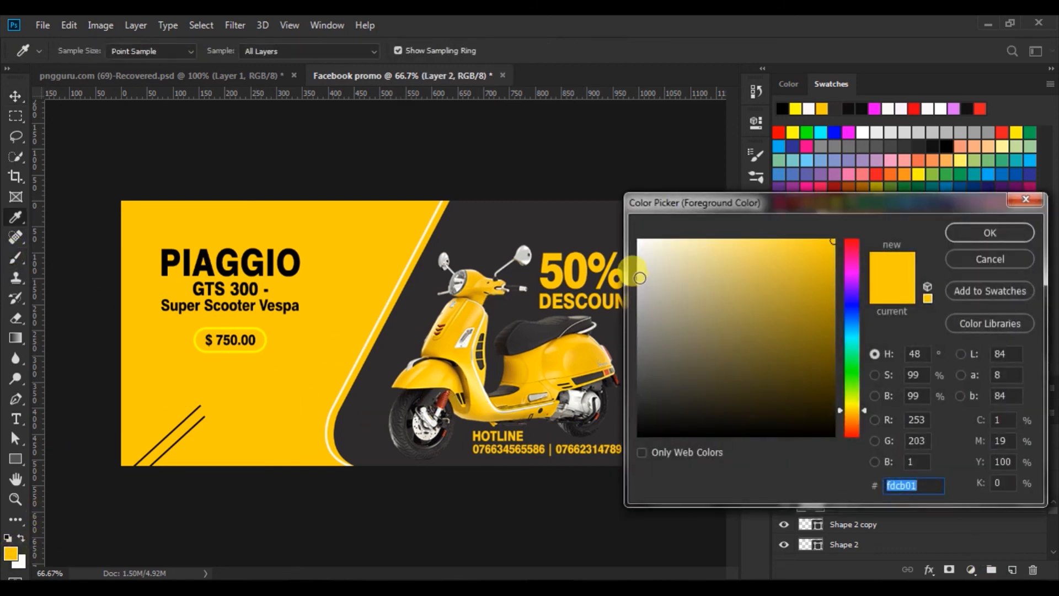
{"action": "left_click", "coordinate": [641, 434]}
{"action": "left_click", "coordinate": [956, 233]}
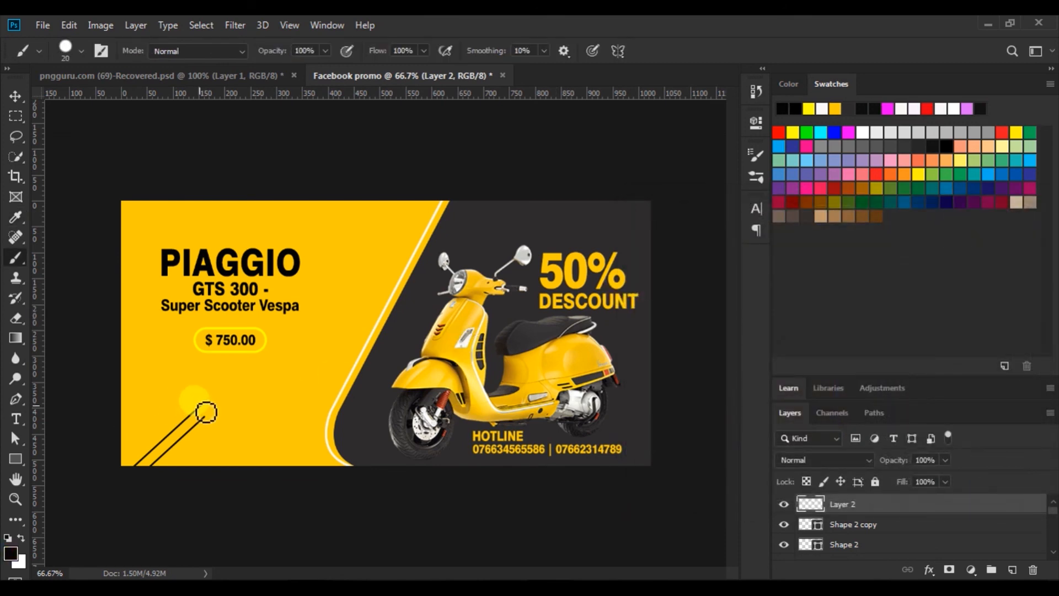
Paint a black dot at the top tip of the upper diagonal line
{"action": "left_click", "coordinate": [200, 405]}
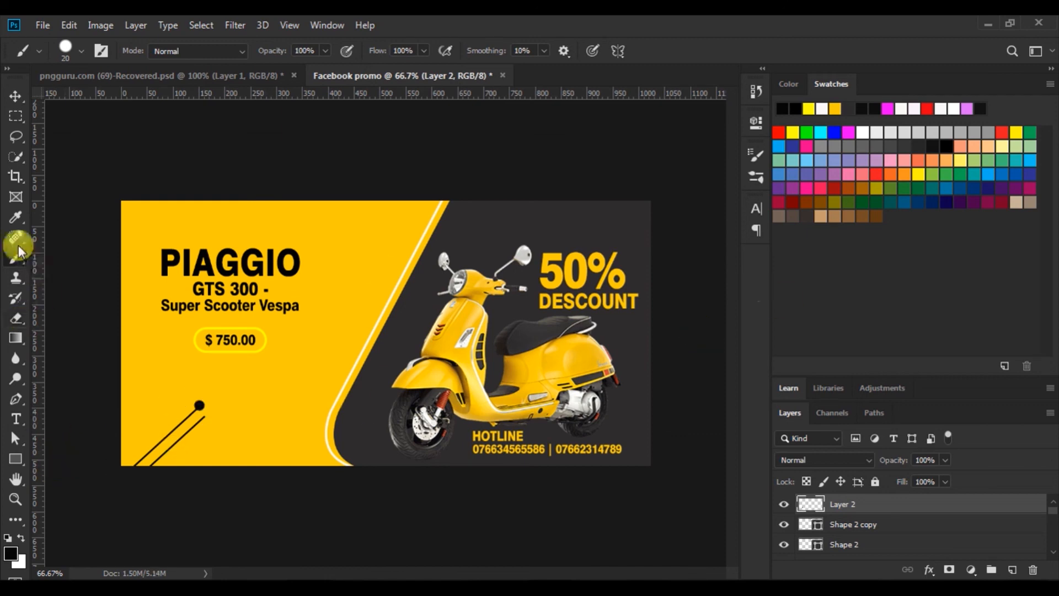
{"action": "key", "text": "v"}
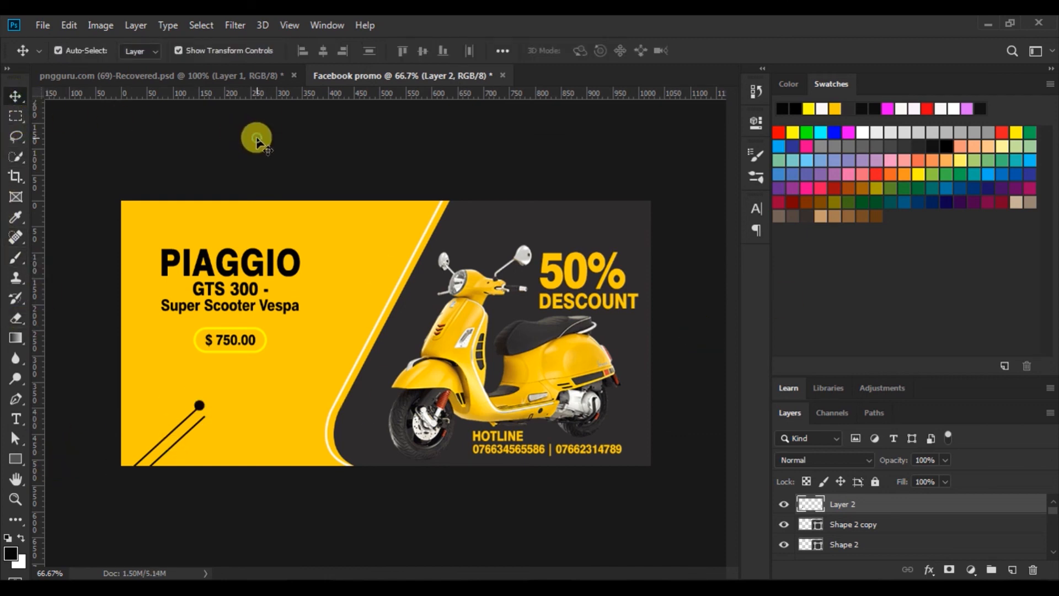
{"action": "left_click", "coordinate": [257, 161]}
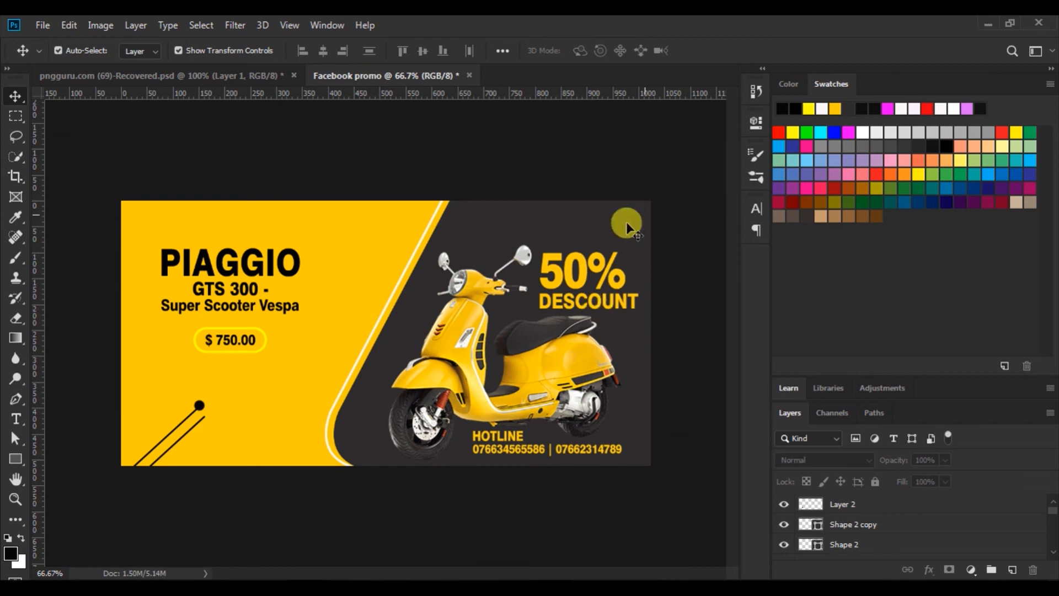
{"action": "left_click", "coordinate": [588, 234]}
{"action": "double_click", "coordinate": [810, 550]}
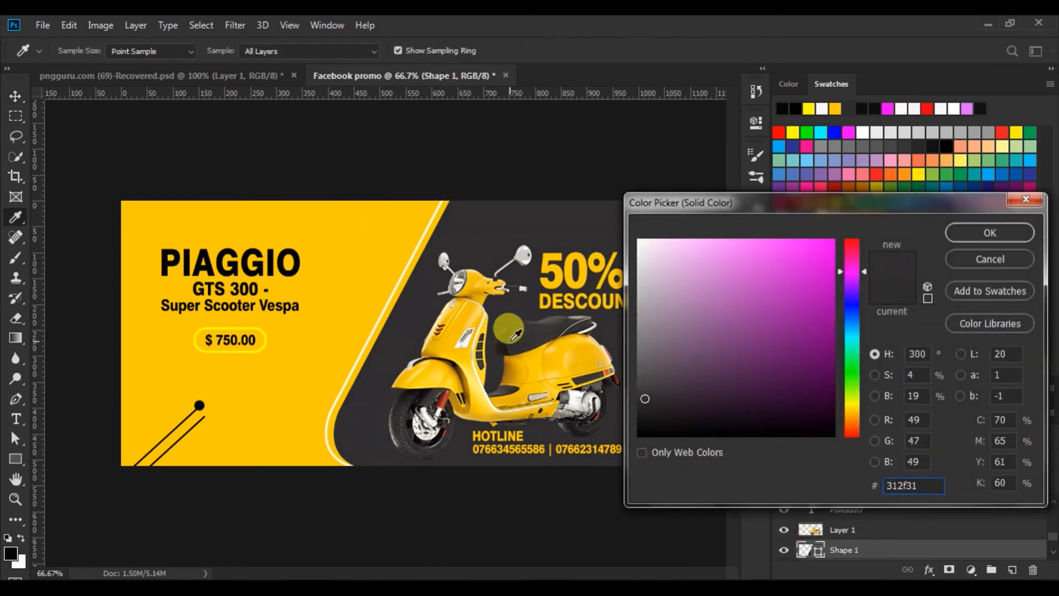
{"action": "left_click", "coordinate": [954, 234]}
{"action": "left_click", "coordinate": [693, 343]}
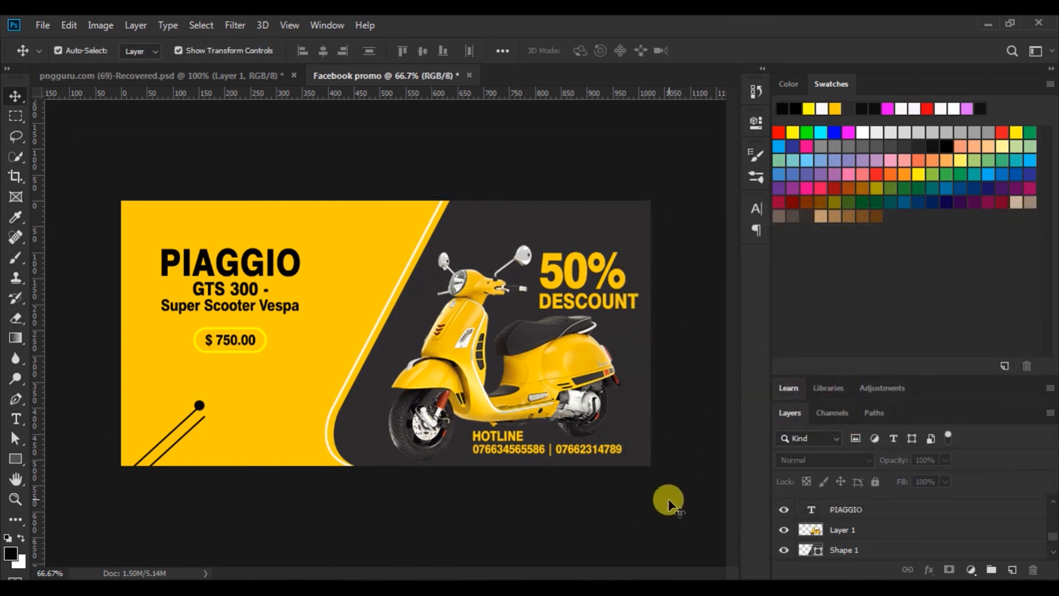